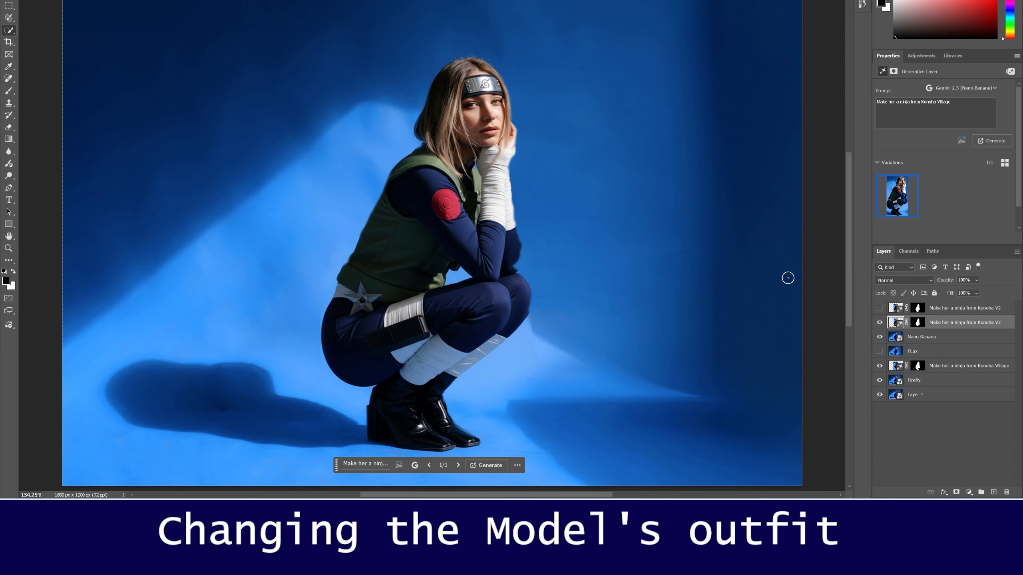
- Compare the two Gemini ninja outfit versions by repeatedly toggling the visibility of the uppermost ninja layer
click(880, 310)
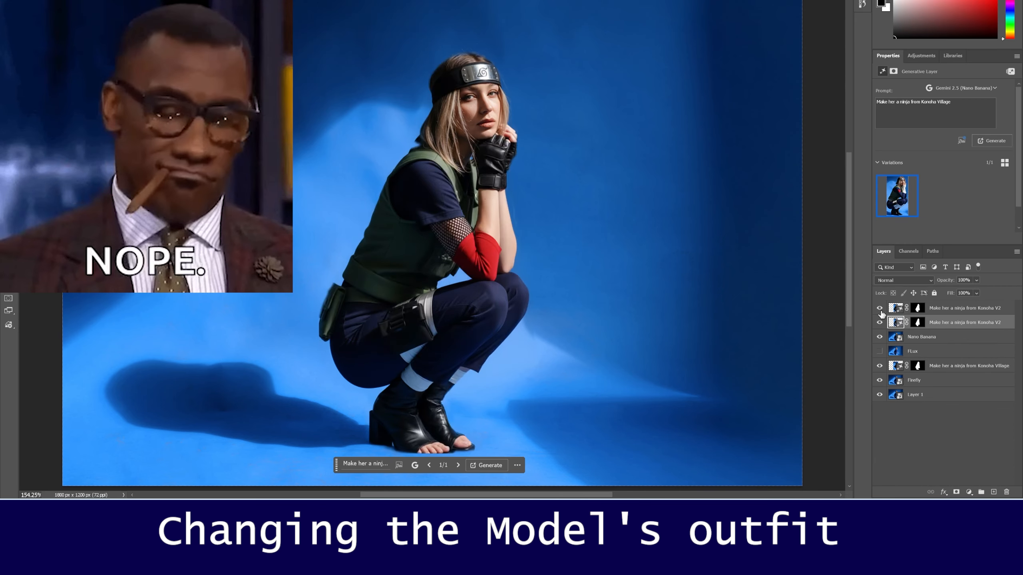
click(880, 309)
click(880, 309)
click(880, 309)
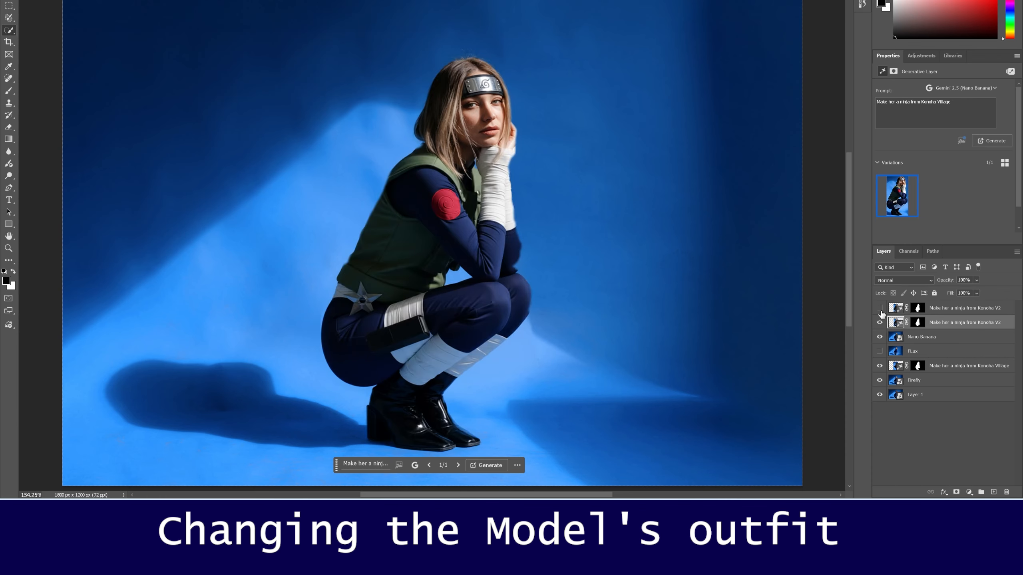
click(880, 309)
click(880, 309)
click(880, 309)
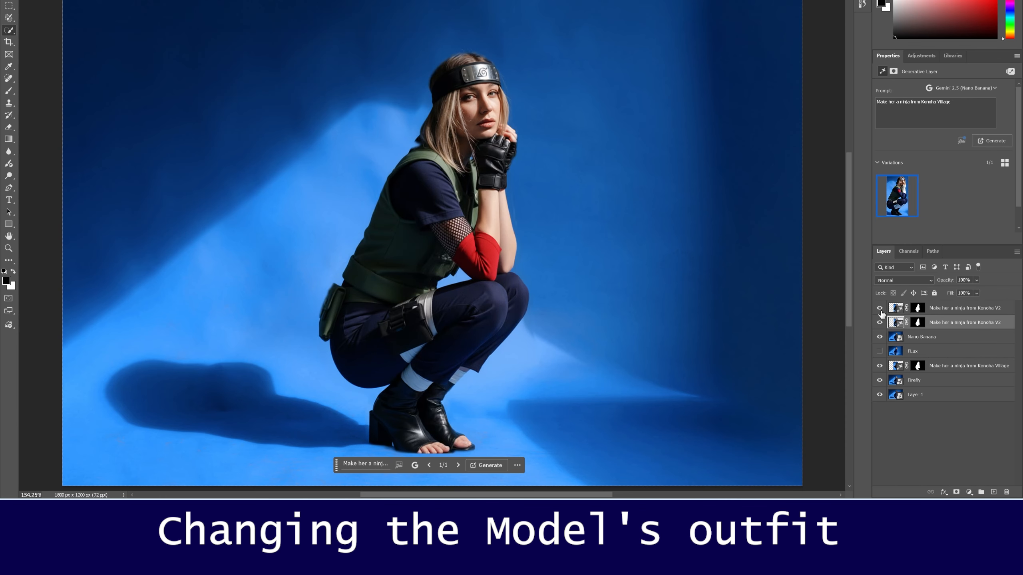
click(880, 309)
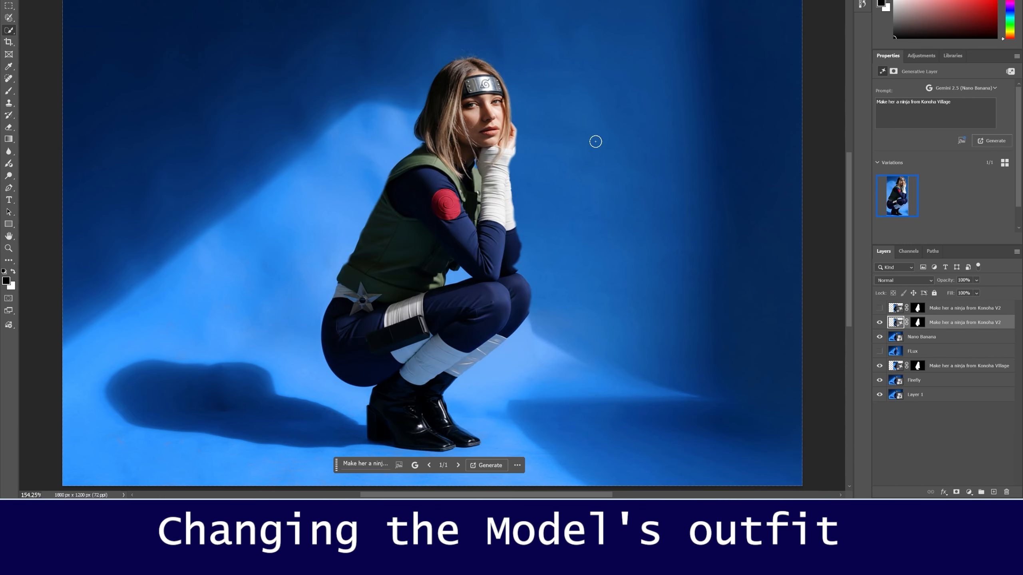
click(881, 308)
click(880, 308)
click(880, 309)
click(880, 309)
click(880, 309)
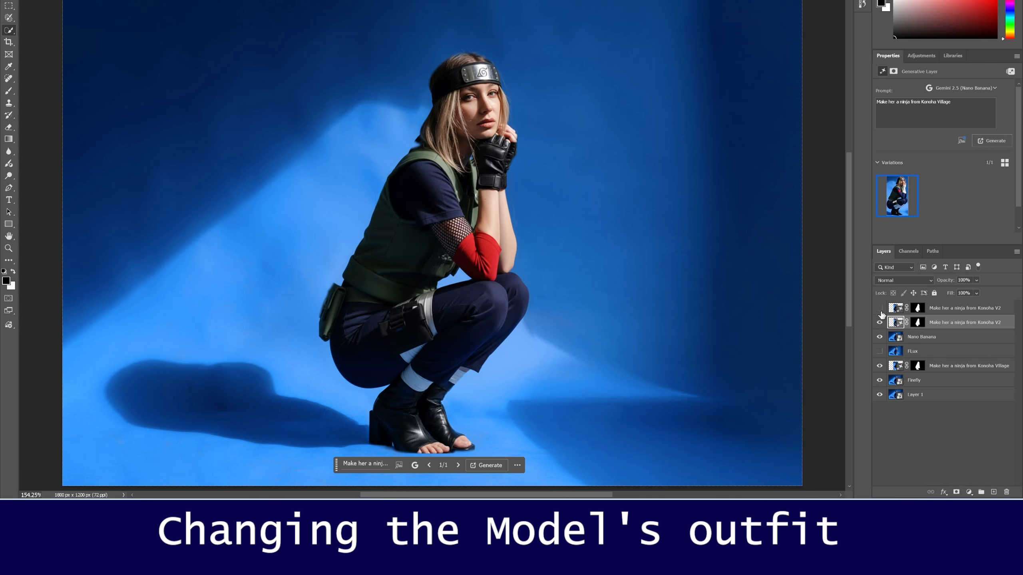
click(880, 308)
click(880, 309)
- Hide the remaining Gemini ninja layer and the Nano Banana layer, then show and select the Flux layer
click(880, 322)
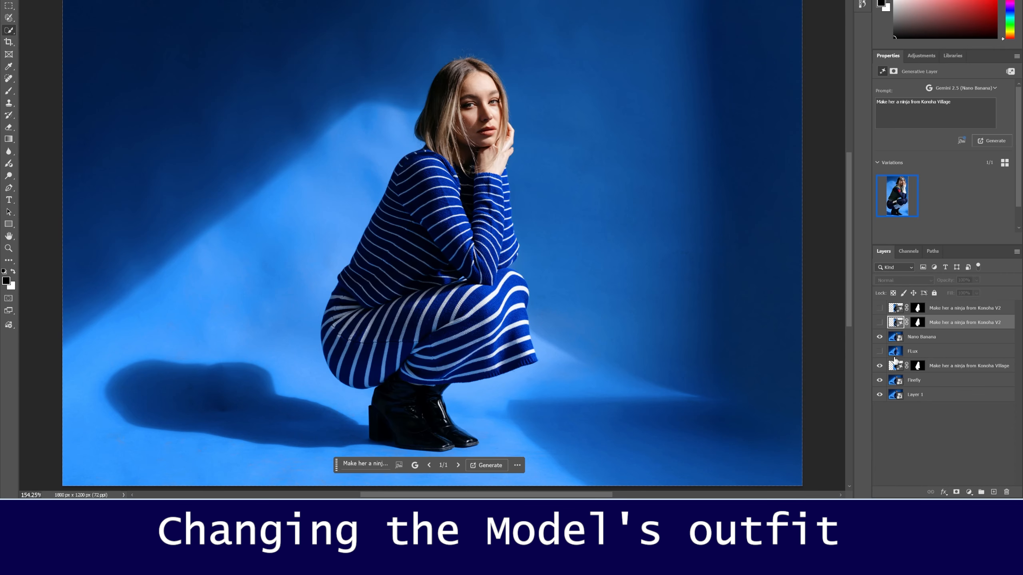
click(879, 337)
click(879, 336)
click(880, 351)
click(894, 351)
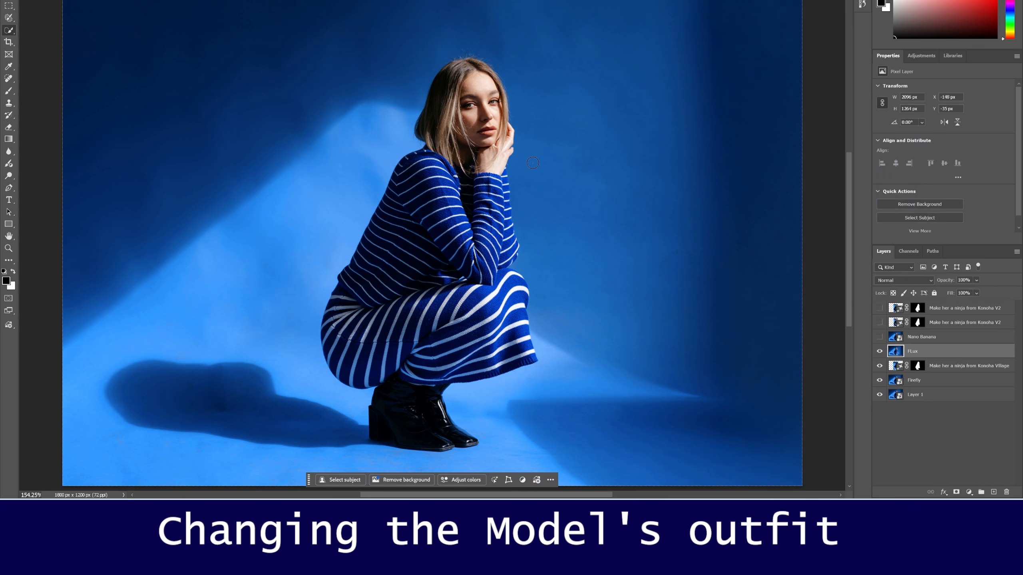
- Select the model's head and try a Generative Fill of "Make her a ninja from Konoha Village" with Gemini 2.5 (Nano Banana)
click(494, 116)
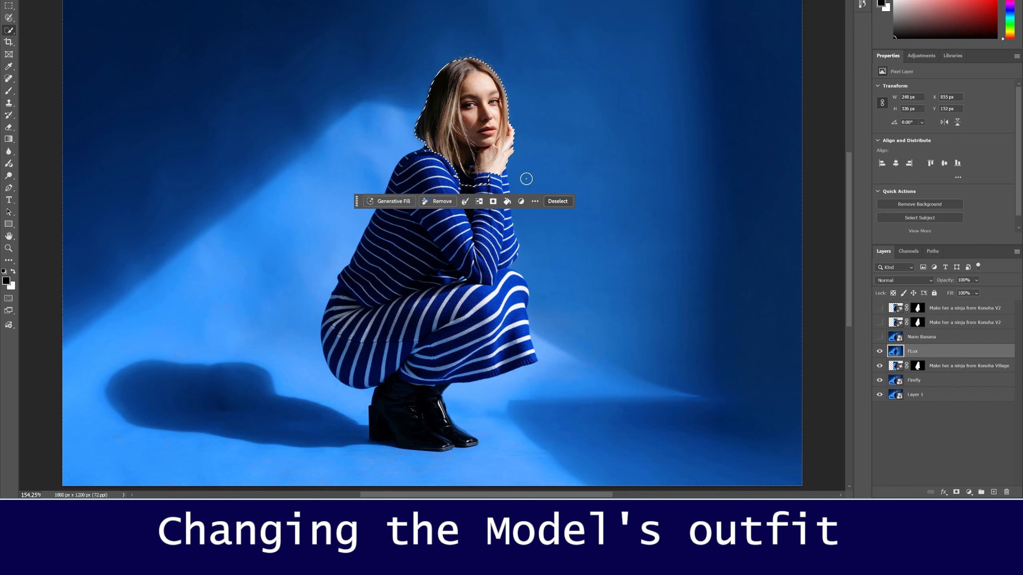
click(389, 202)
click(564, 198)
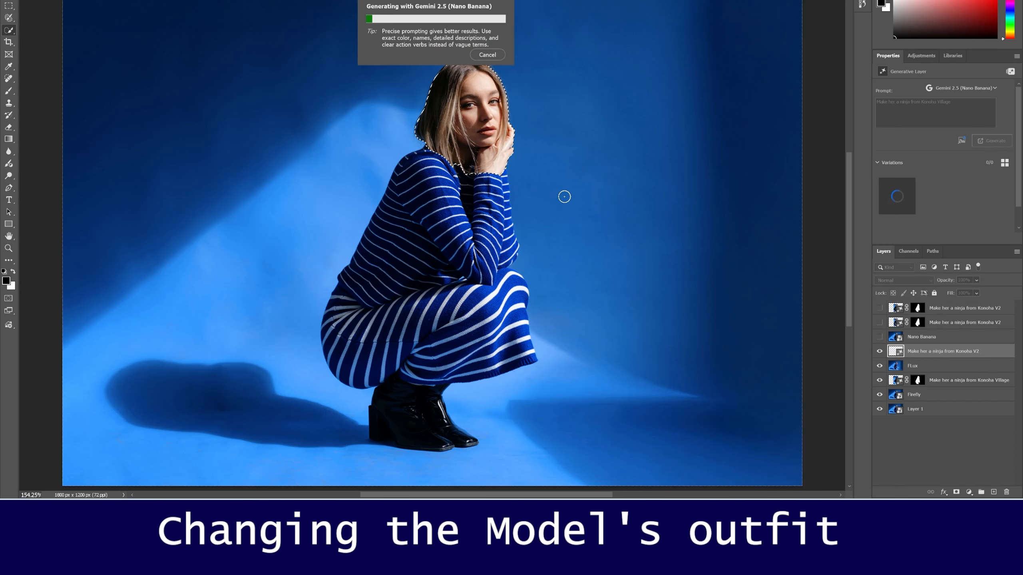
key(Escape)
- Switch the Generative Fill model to Flux Kontext Pro and try generating "Make her a ninja from Konoha Village" on the head selection
click(497, 200)
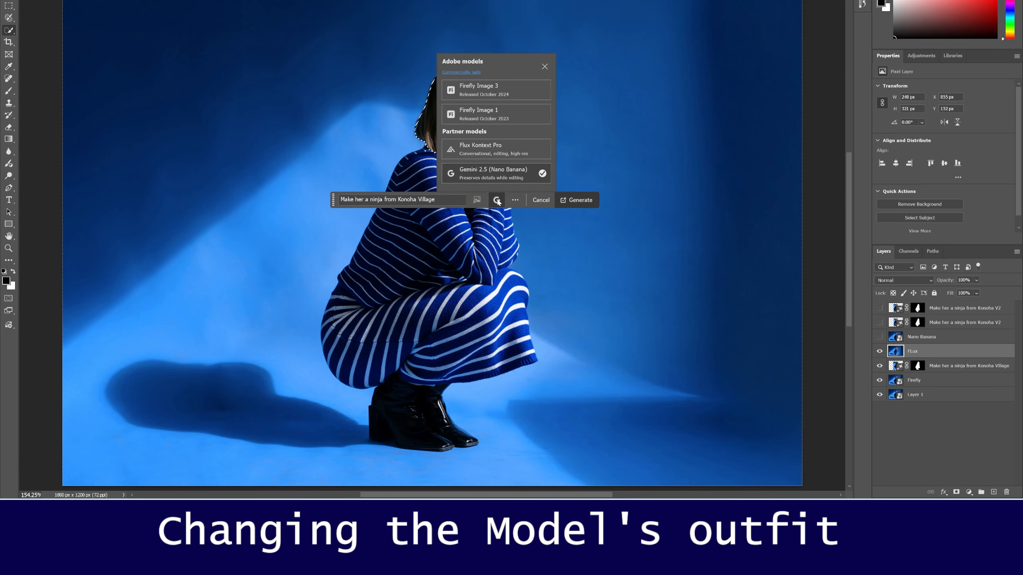
click(499, 155)
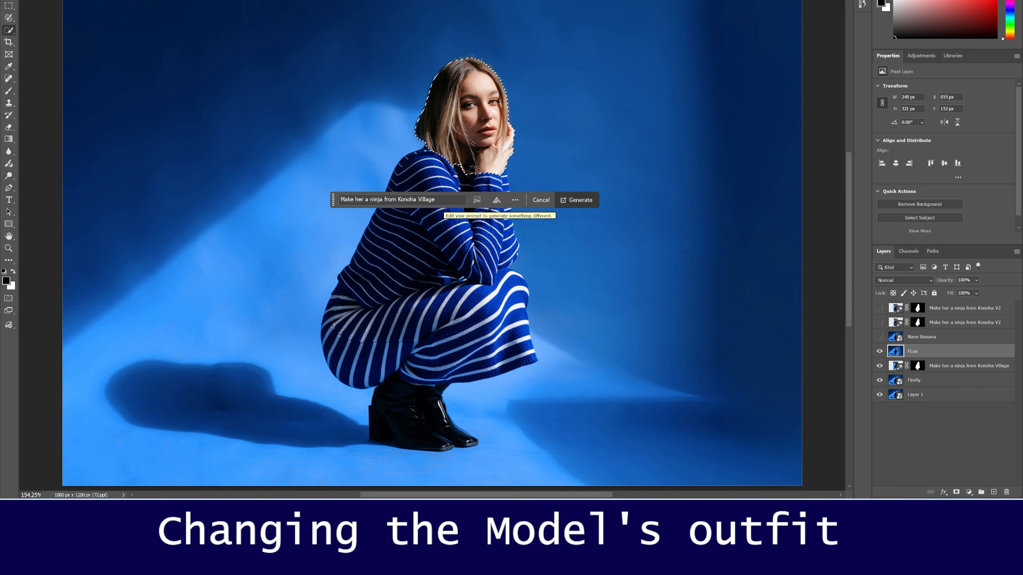
click(572, 201)
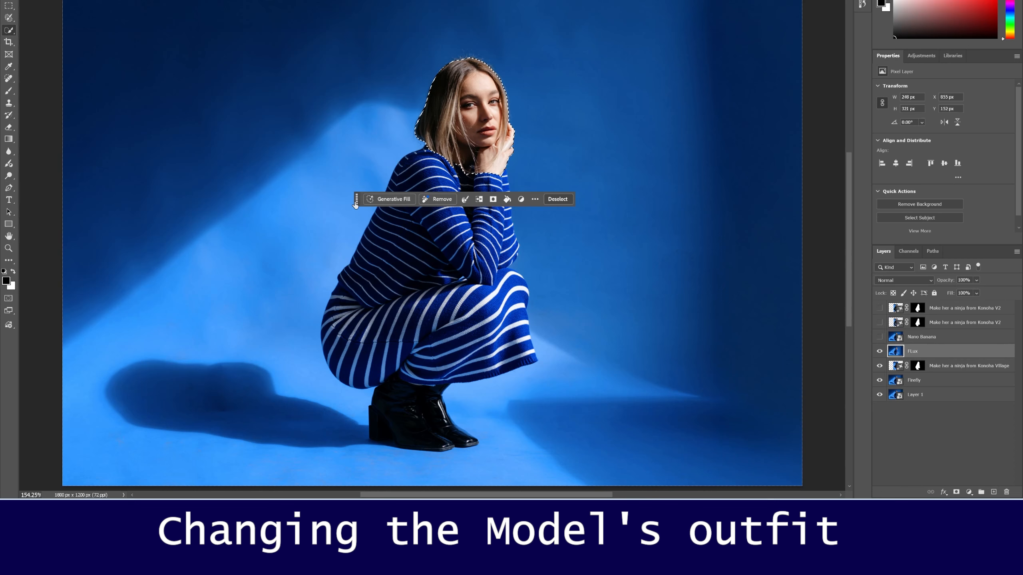
- Replace the head selection with the striped outfit and generate "Change her outfit to a ninja from Konoha Village" using Flux Kontext Pro
mouse_move(355, 198)
mouse_down()
mouse_move(381, 49)
mouse_move(348, 20)
mouse_up()
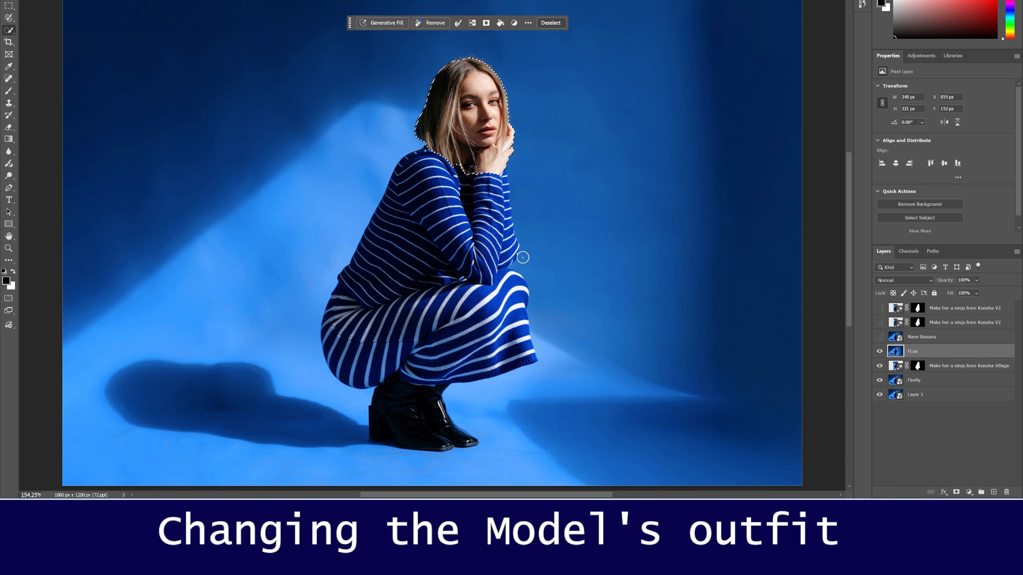
key(ctrl+d)
mouse_move(434, 174)
mouse_down()
mouse_move(490, 330)
mouse_move(441, 354)
mouse_move(391, 337)
mouse_move(348, 350)
mouse_move(341, 326)
mouse_move(352, 288)
mouse_up()
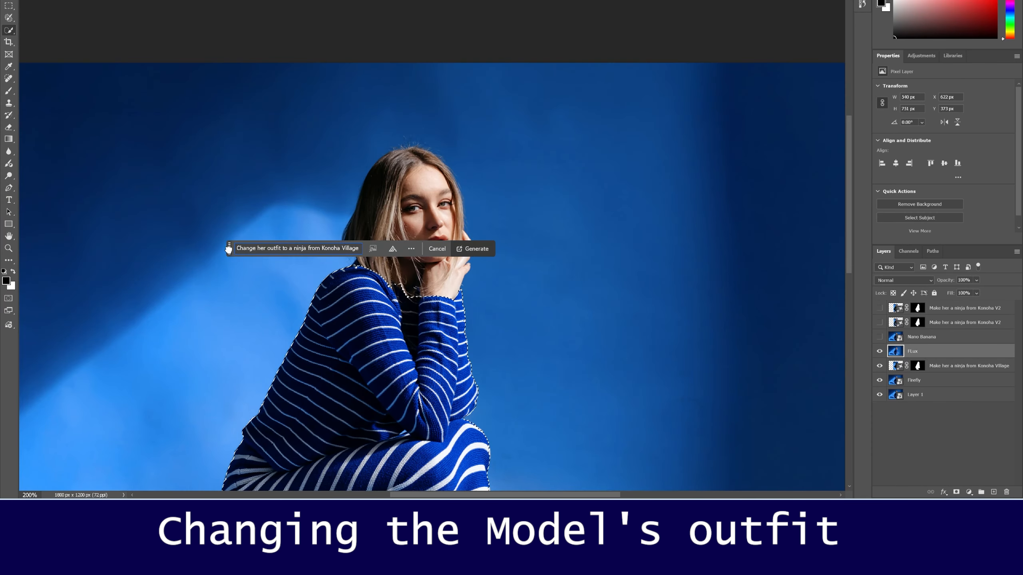
drag(229, 249, 265, 101)
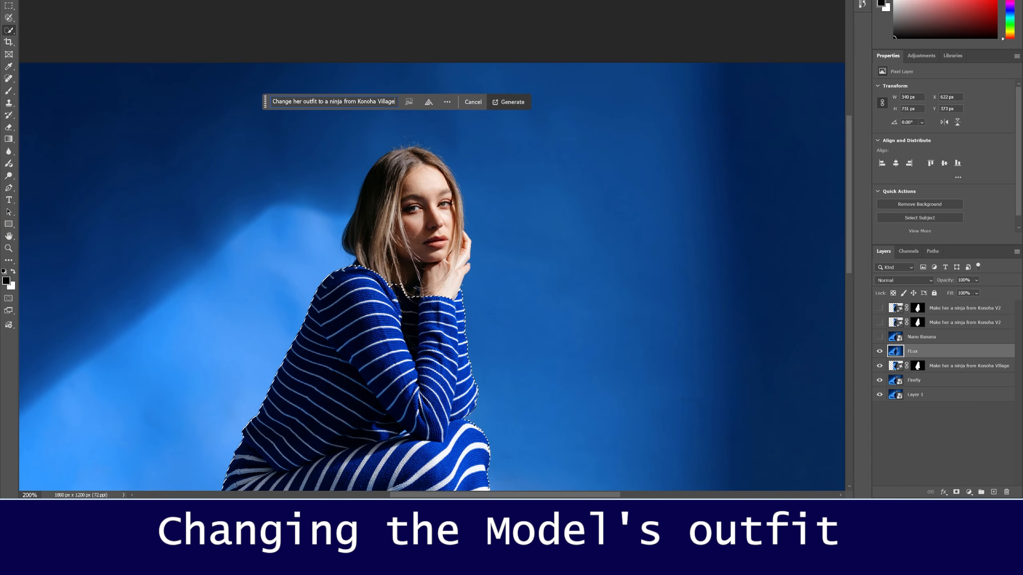
click(523, 104)
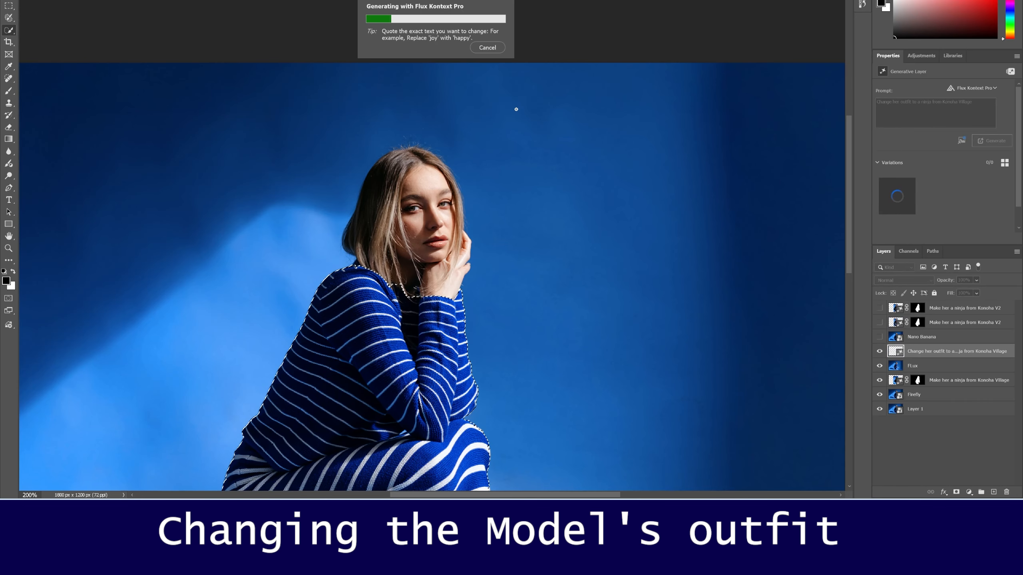
- Try to generate another Flux Kontext Pro variation of the ninja outfit with the same prompt
scroll(543, 301, down, 5)
scroll(534, 293, down, 5)
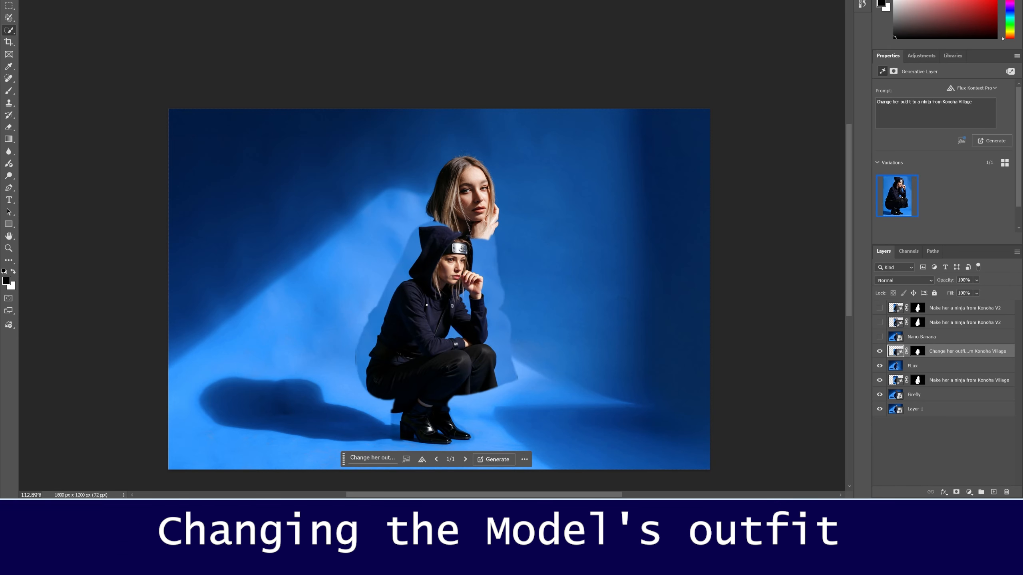
click(494, 462)
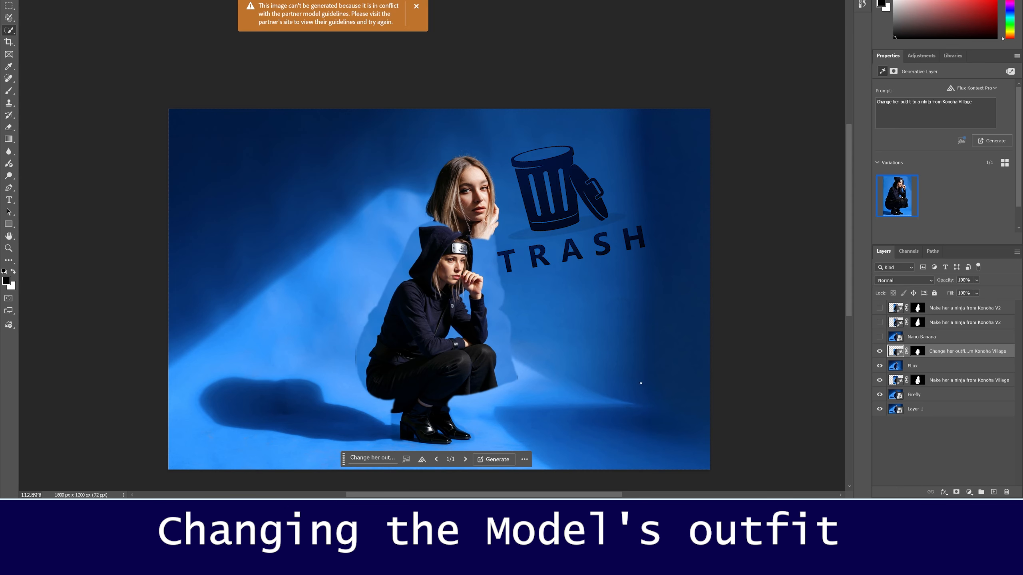
- Hide the generated Flux outfit layer and the Flux base layer to view the Firefly ninja, then toggle the second ninja layer
ctrl+click(896, 351)
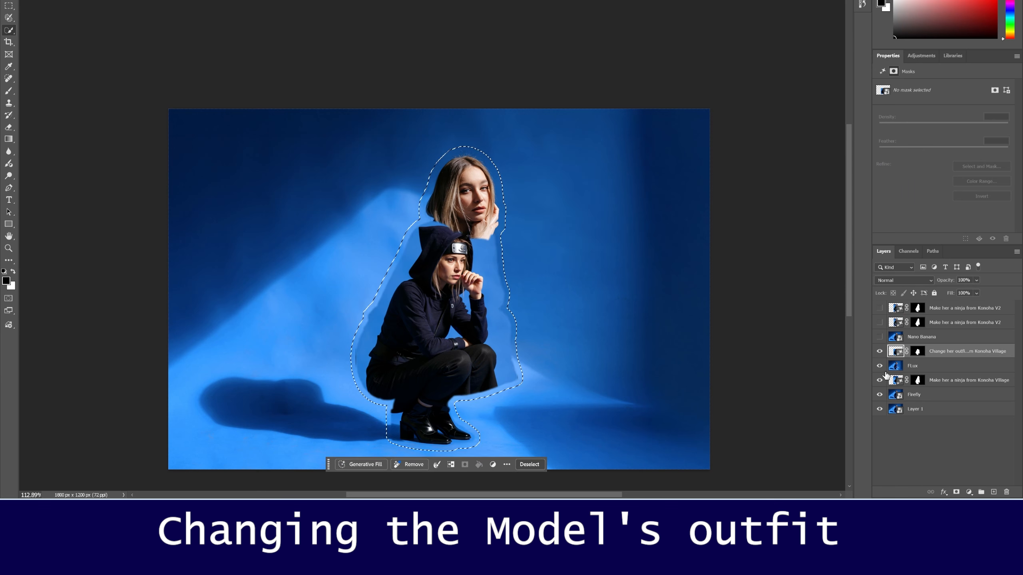
click(880, 351)
click(879, 366)
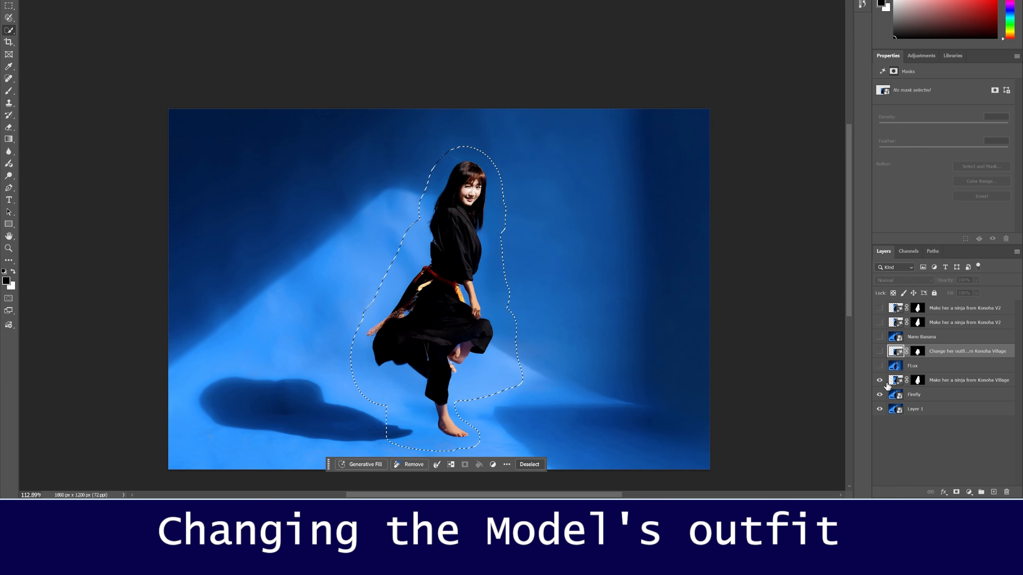
click(879, 323)
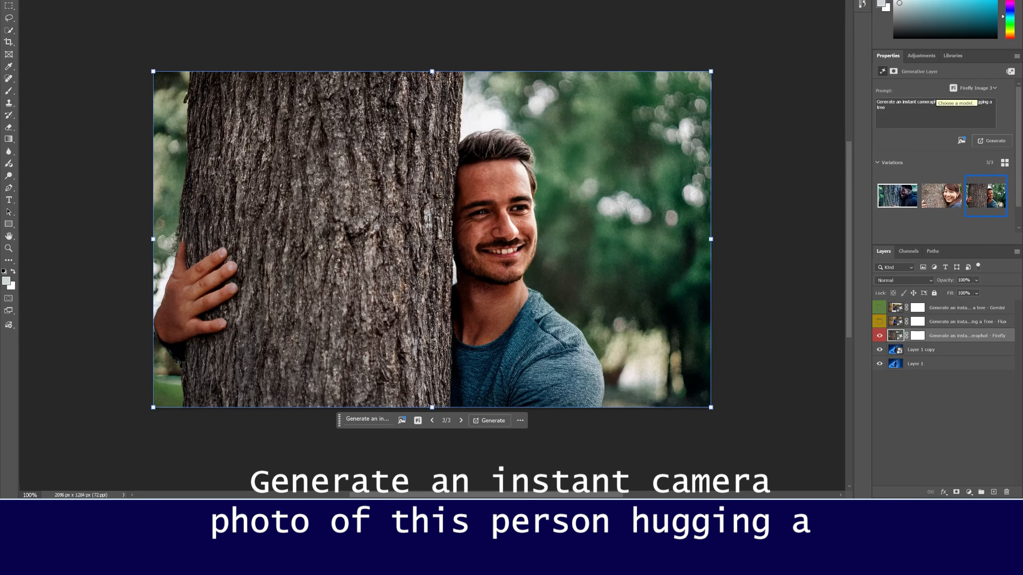
- Check the prompt of the Firefly tree-hugging layer and toggle that layer off and on to compare it with the original photo
triple_click(959, 103)
click(885, 108)
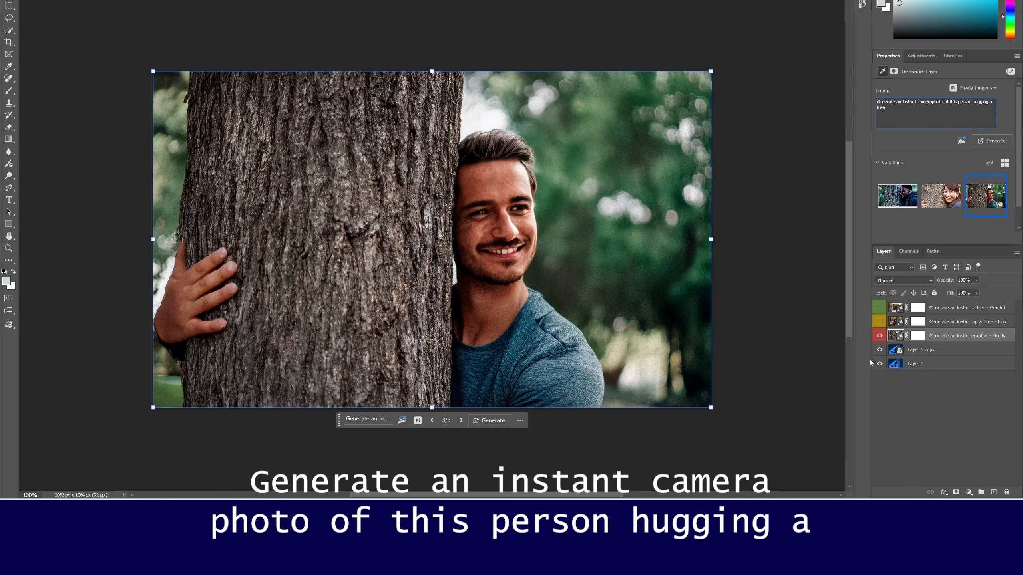
click(879, 336)
click(890, 351)
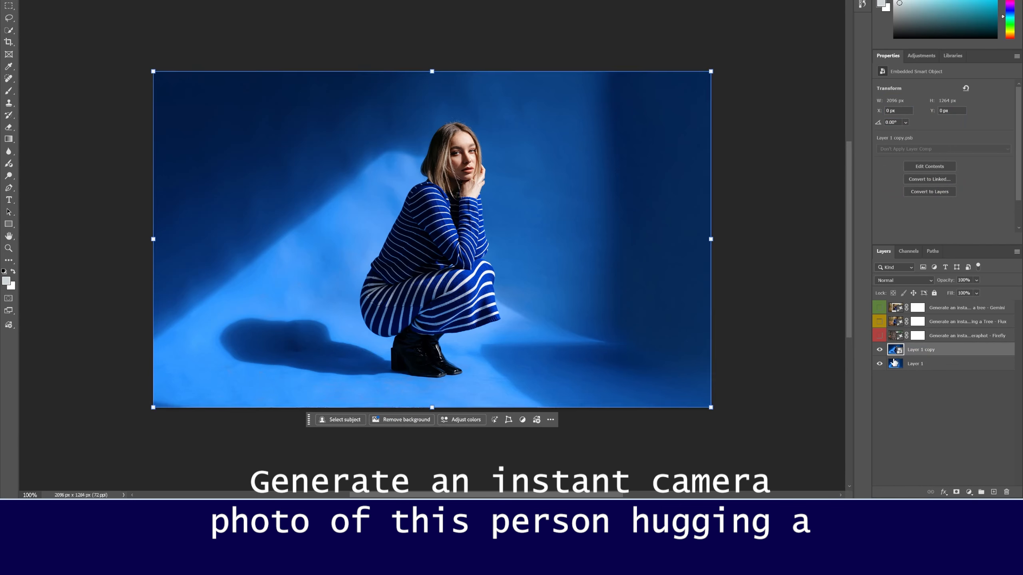
click(879, 335)
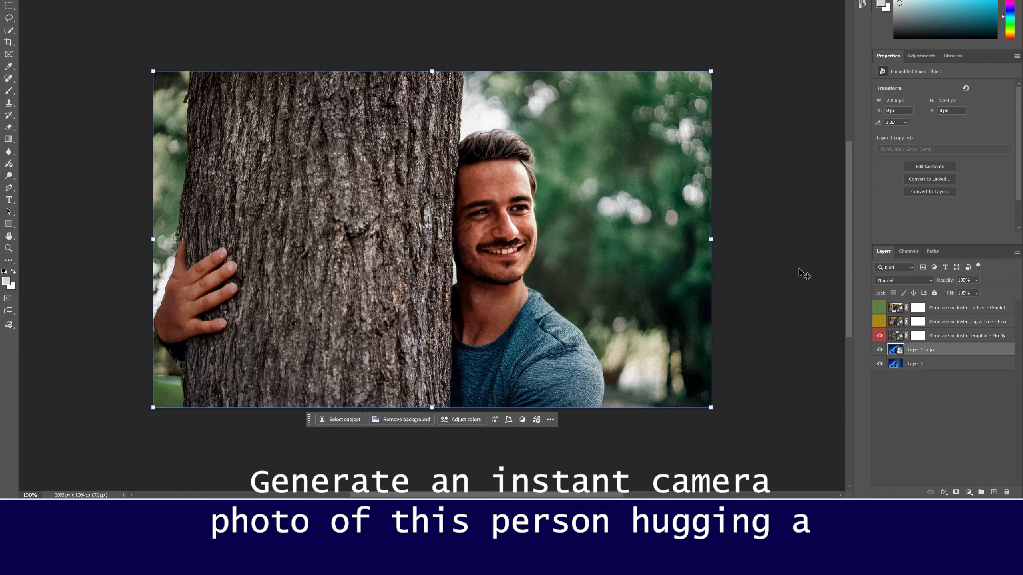
- Select the Firefly tree-hugging layer and review its second and first variations
click(967, 335)
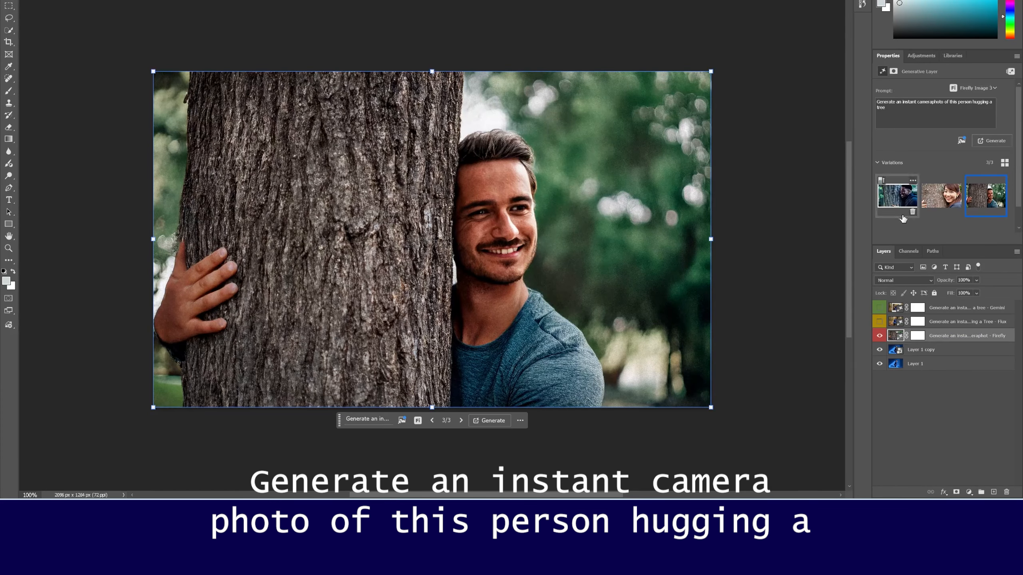
click(933, 203)
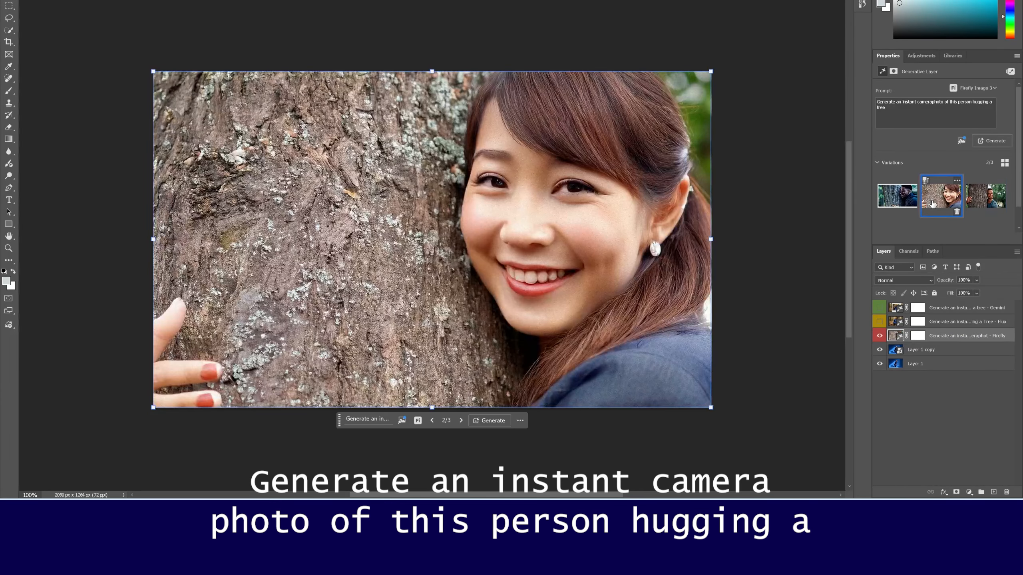
click(890, 203)
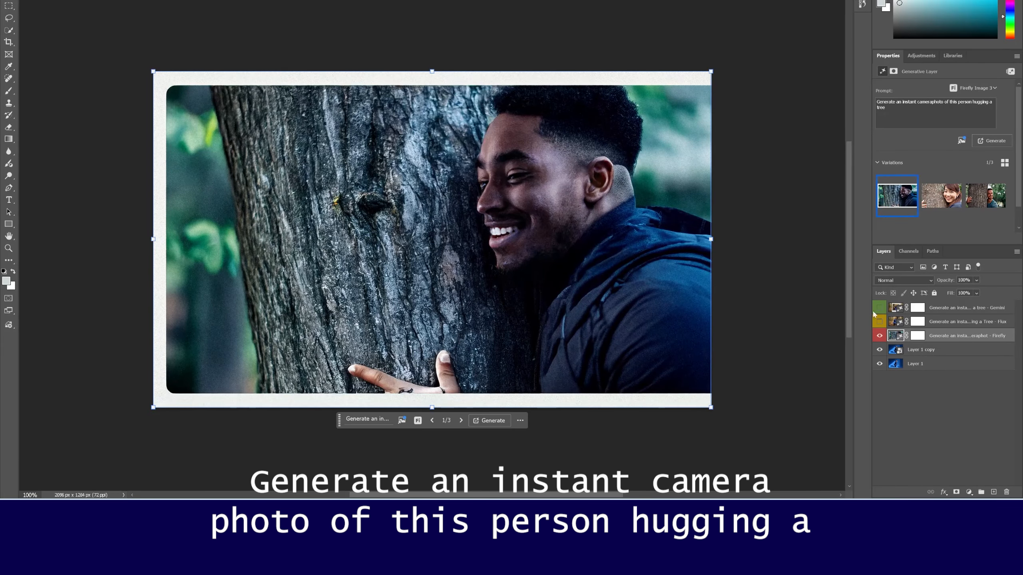
- Show and select the Flux tree-hugging layer, and check the list of available generation models
click(880, 322)
click(891, 322)
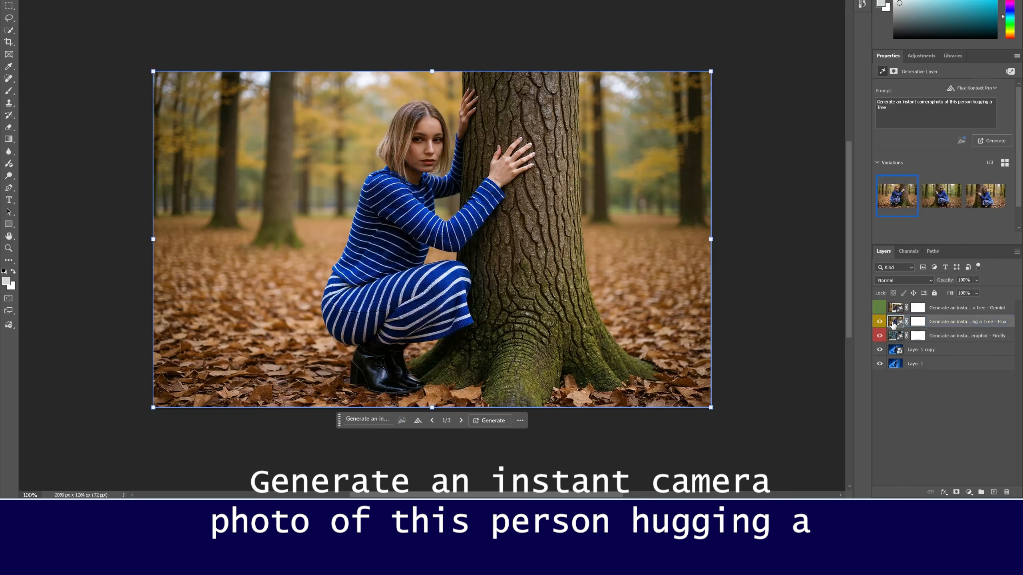
mouse_move(917, 218)
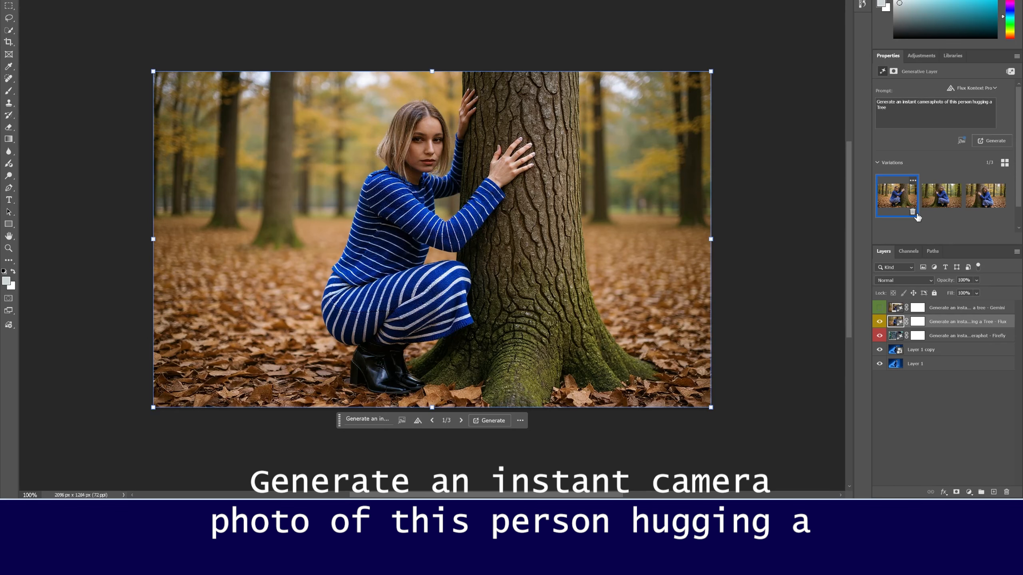
click(991, 86)
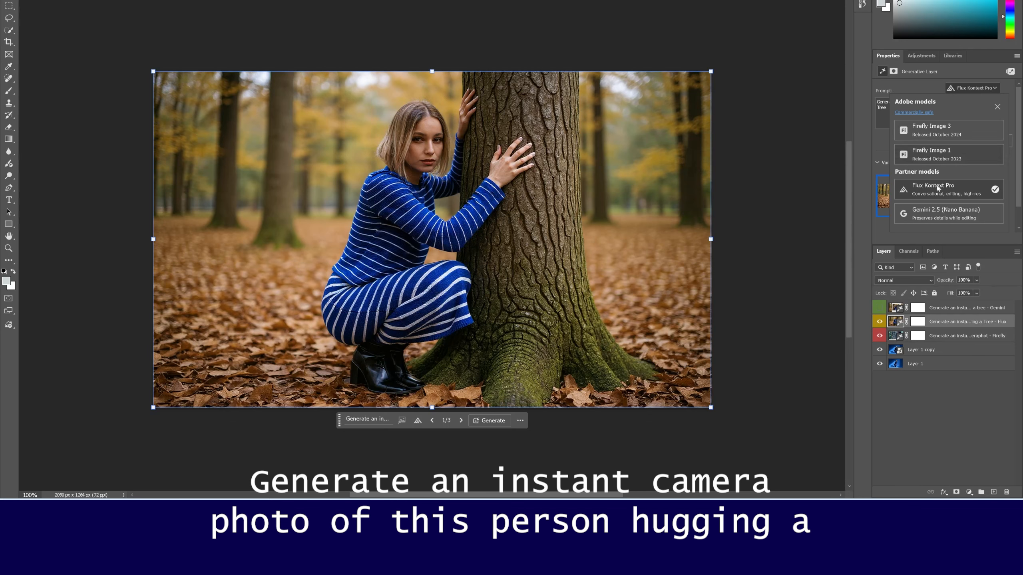
click(943, 432)
click(919, 321)
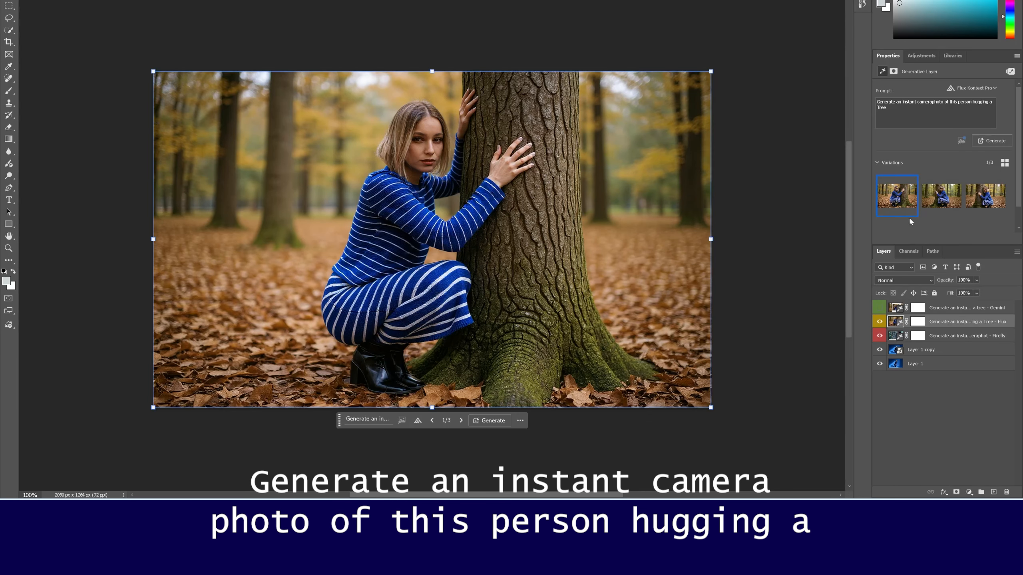
- Review the second and third variations of the Flux tree-hugging layer
mouse_move(908, 216)
click(939, 201)
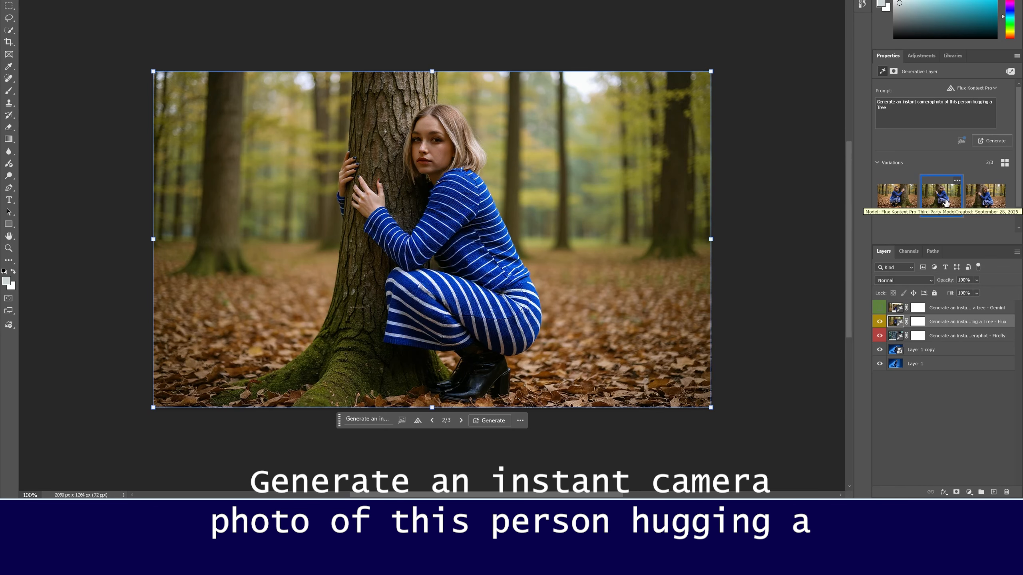
click(982, 200)
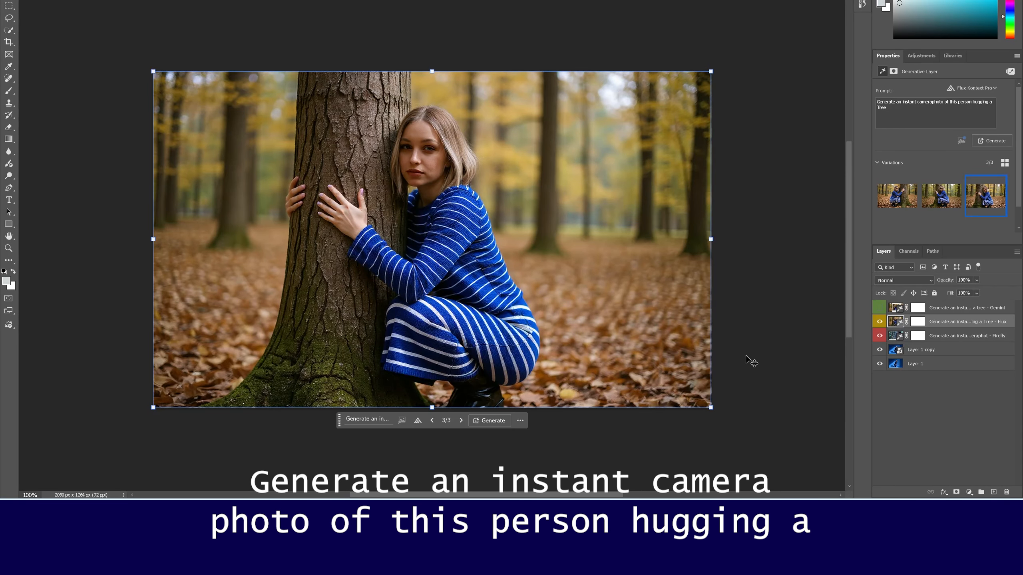
- Deselect the Flux tree-hugging layer and show the Gemini tree-hugging layer above it
click(760, 364)
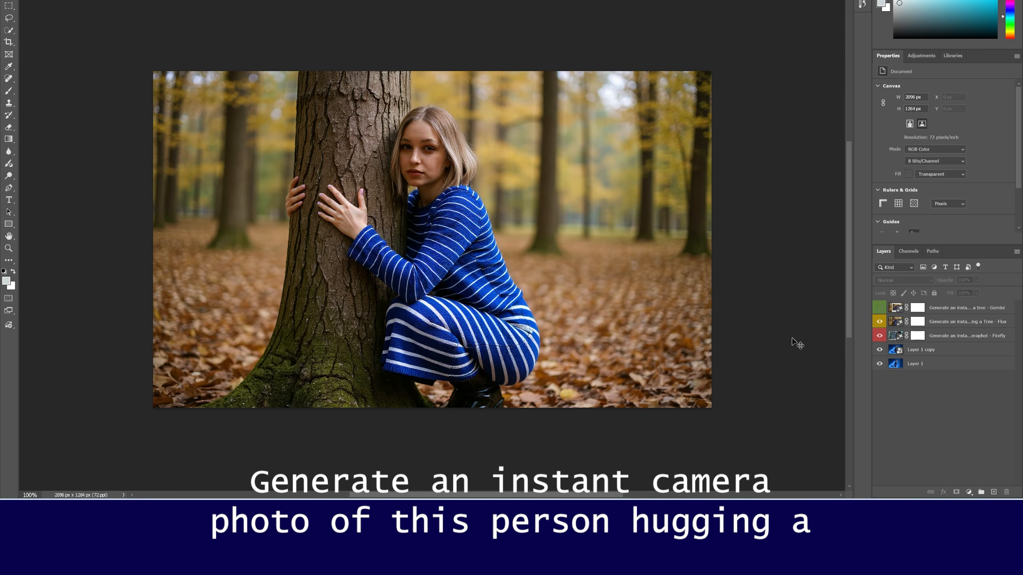
click(878, 308)
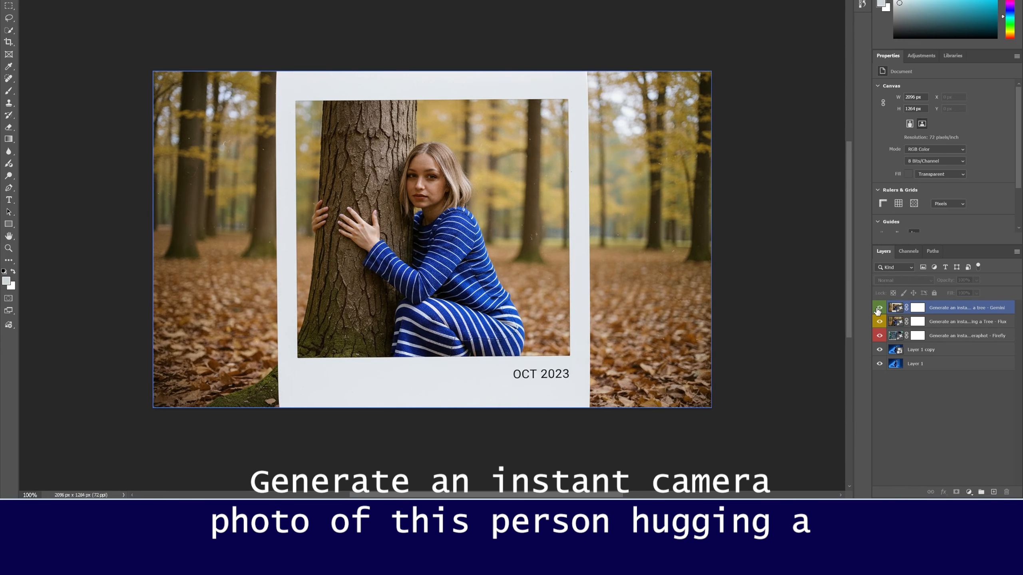
- Hide the Flux and Firefly tree-hugging layers, and toggle the Gemini layer to compare it with the original photo
click(879, 322)
click(879, 336)
click(879, 308)
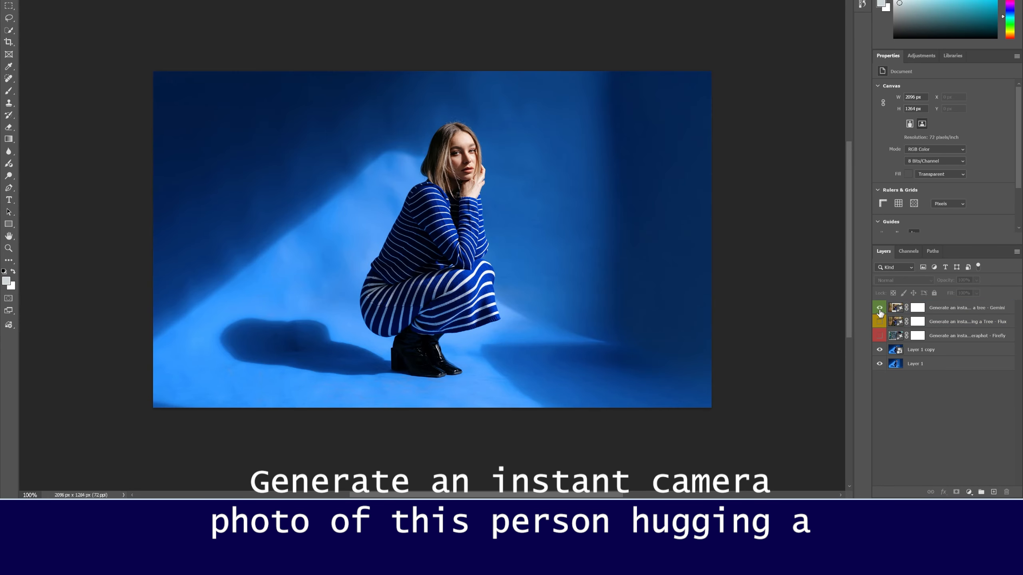
click(879, 309)
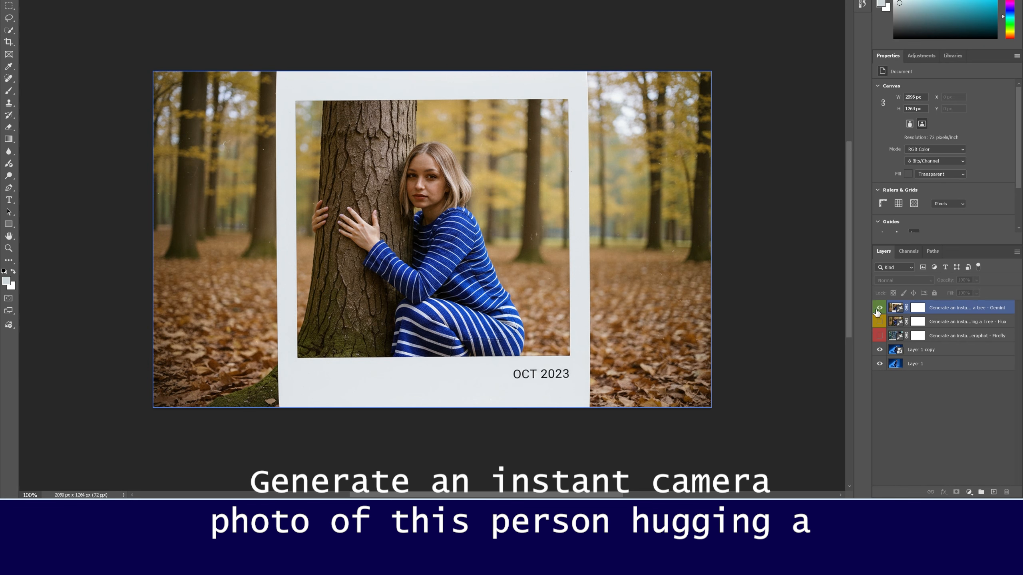
- Select the Gemini tree-hugging layer and check the list of available generation models
click(895, 308)
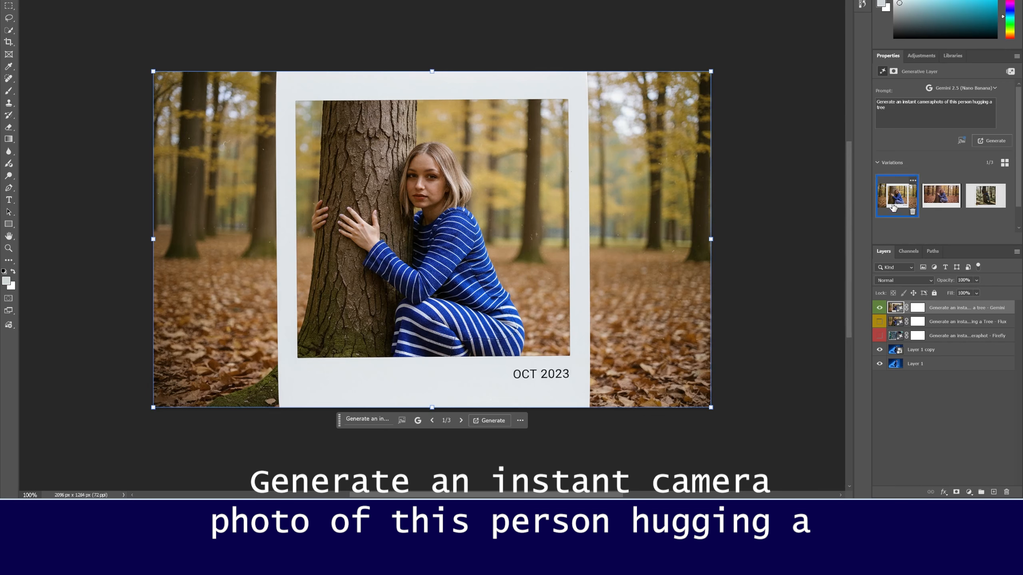
click(982, 91)
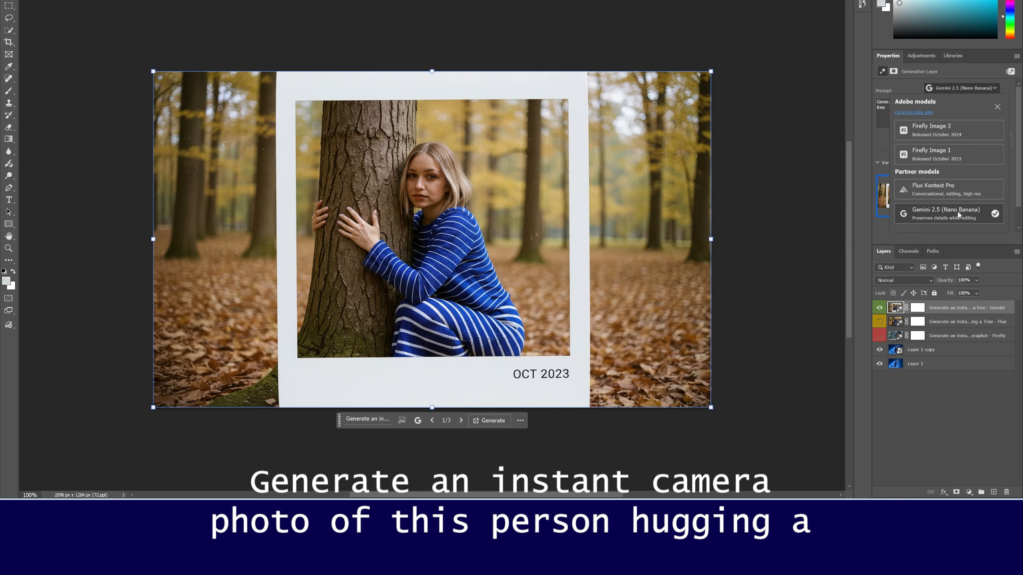
click(995, 88)
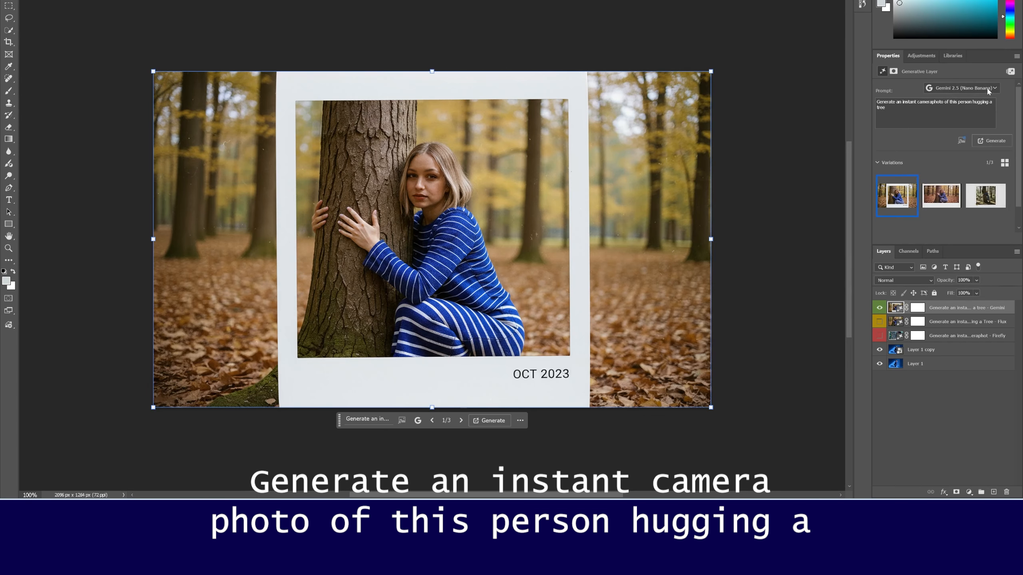
- Review the third and second variations of the Gemini tree-hugging layer, comparing the second with the original photo
click(984, 195)
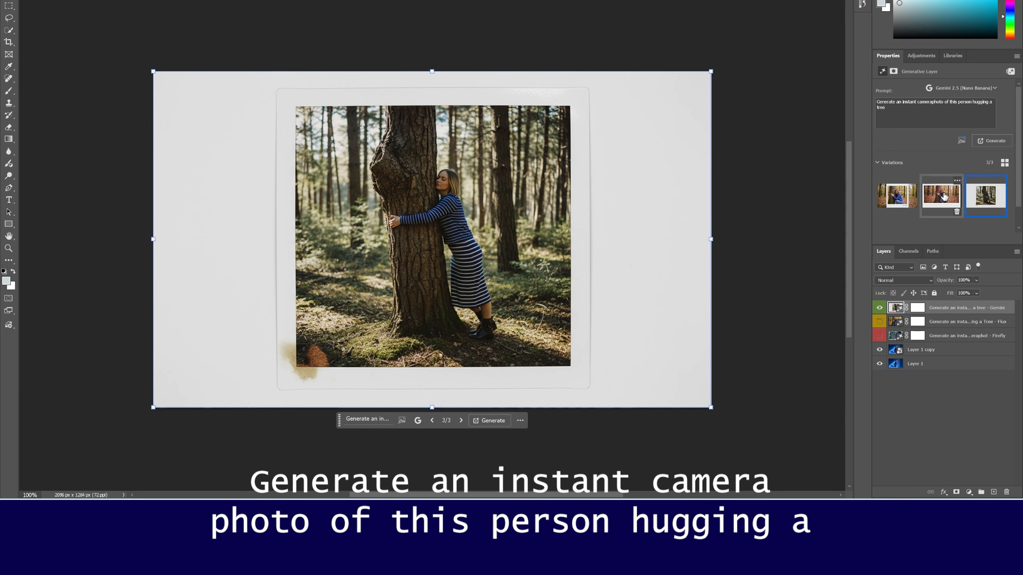
mouse_move(944, 196)
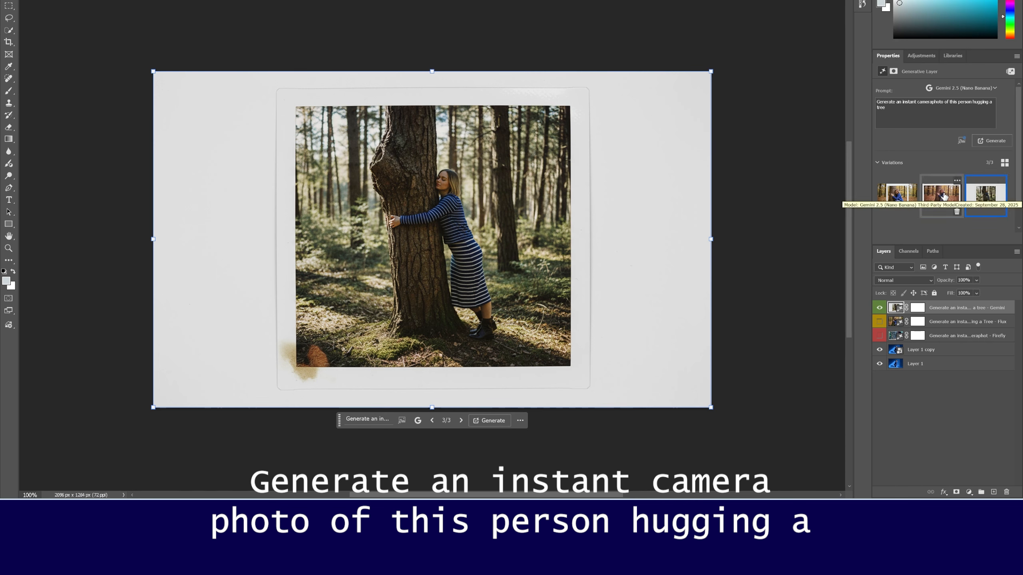
click(944, 197)
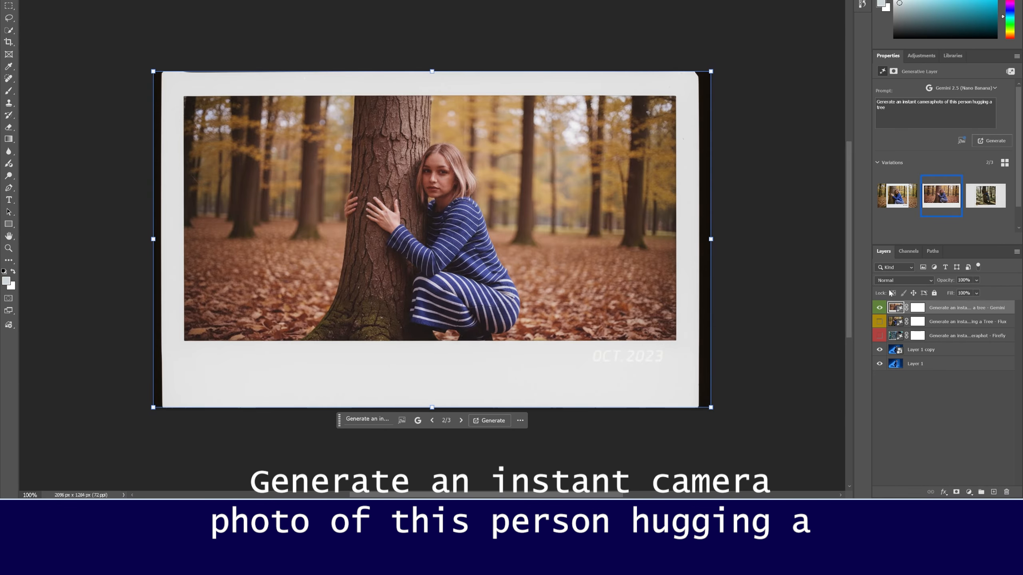
click(879, 308)
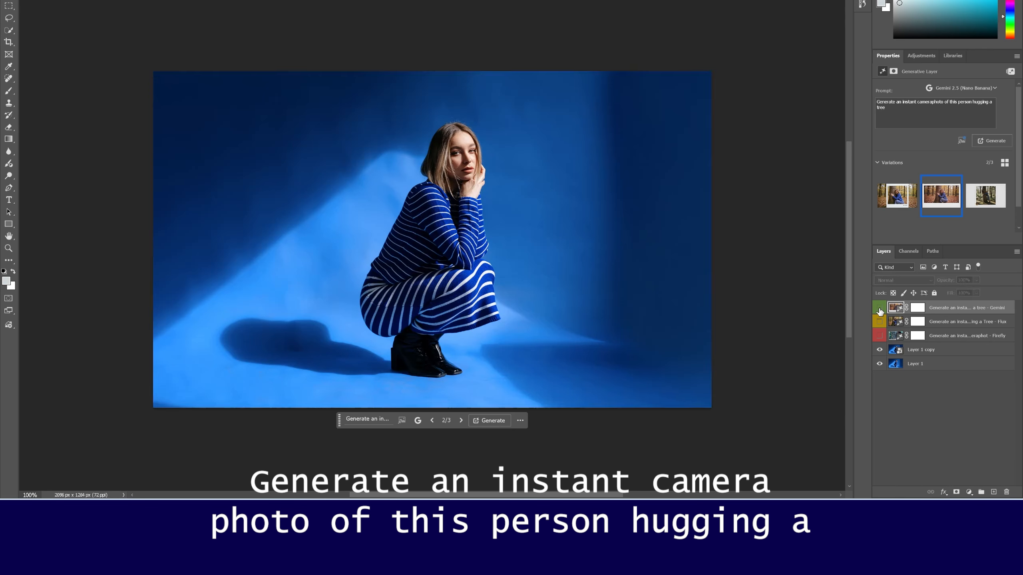
click(879, 308)
click(879, 308)
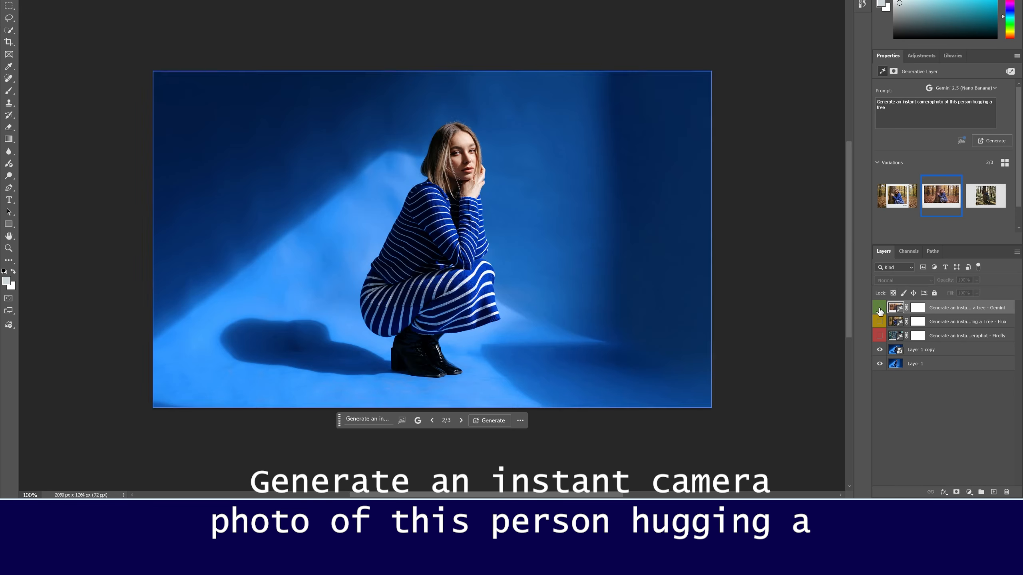
- Show the first variation of the Gemini tree-hugging layer and compare it with the original photo
click(897, 203)
click(897, 205)
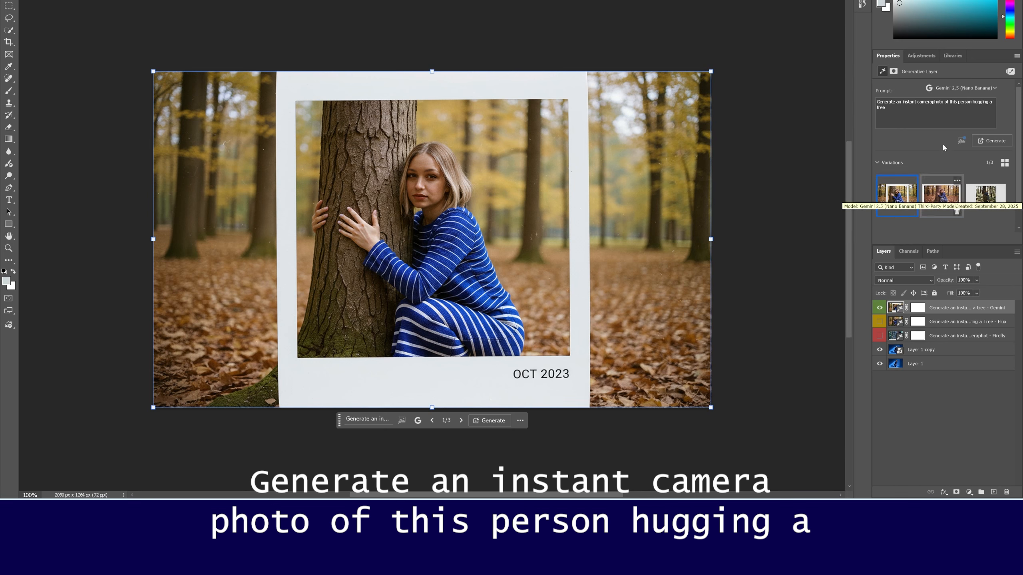
triple_click(934, 115)
key(Escape)
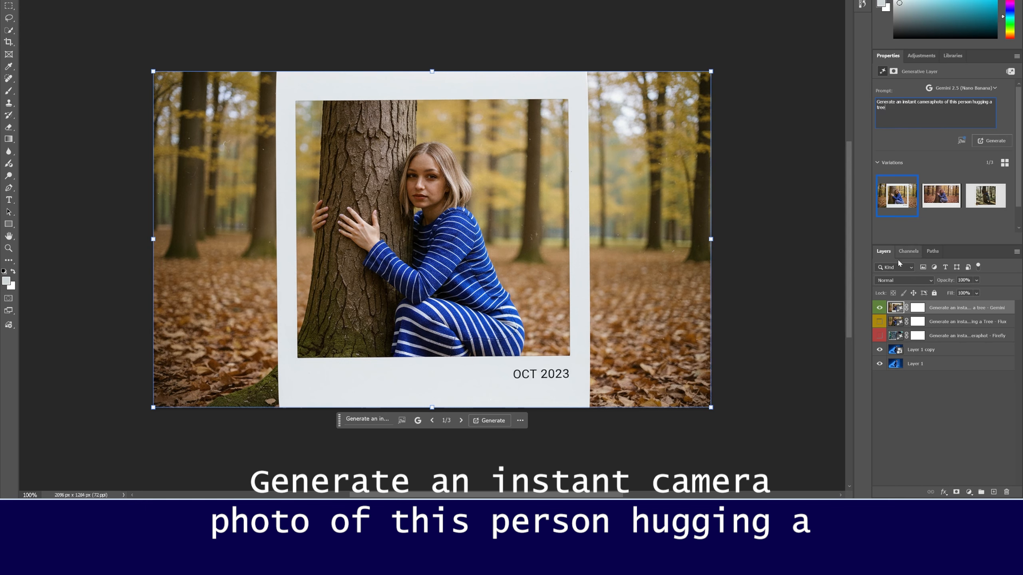
click(880, 311)
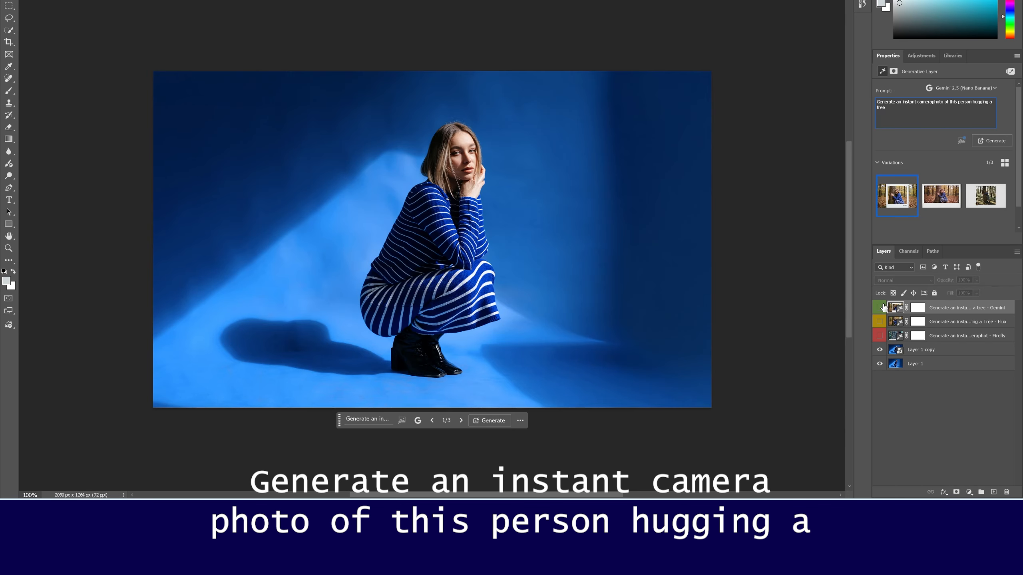
click(881, 308)
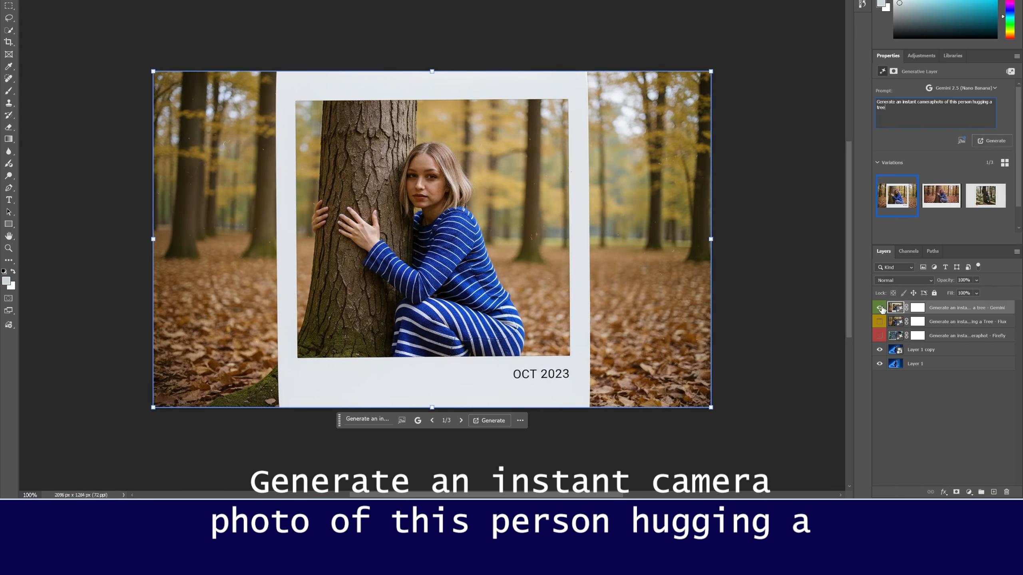
- Hide the Gemini tree-hugging layer and view the Flux and Firefly layers one at a time
click(880, 308)
click(880, 322)
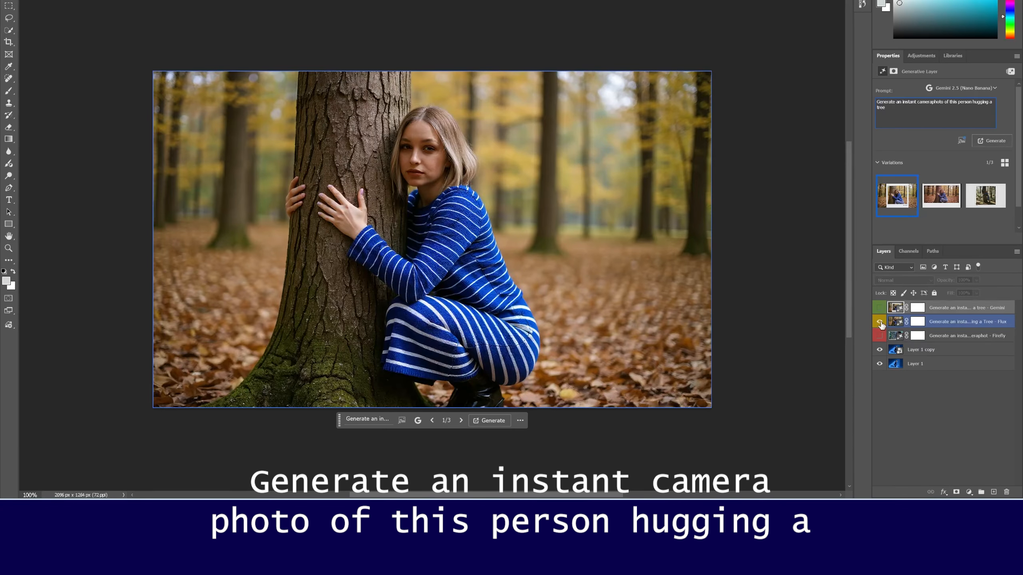
click(879, 322)
click(879, 336)
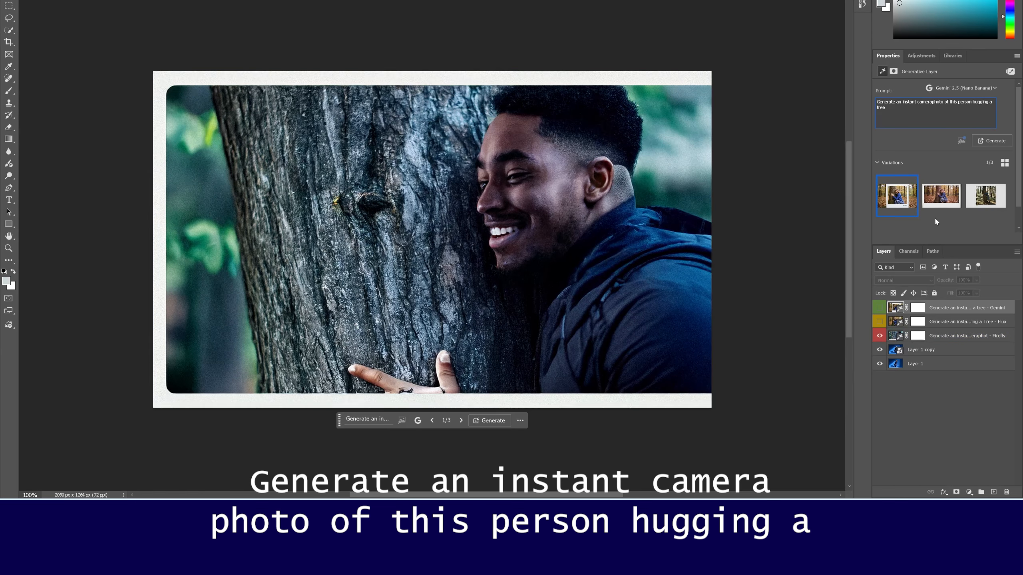
- Select the Firefly tree-hugging layer and review its second and third variations
click(941, 205)
click(898, 339)
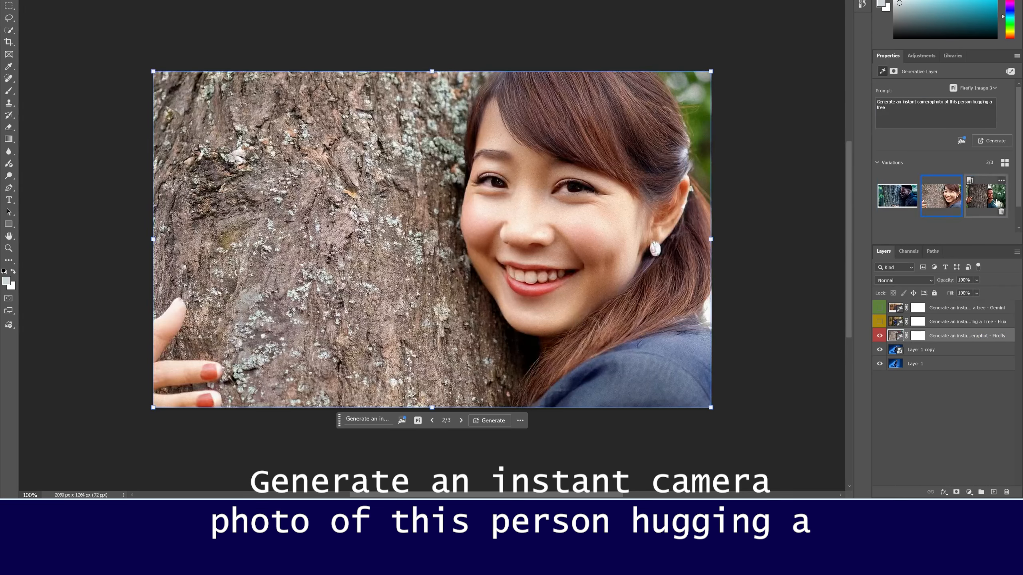
click(986, 203)
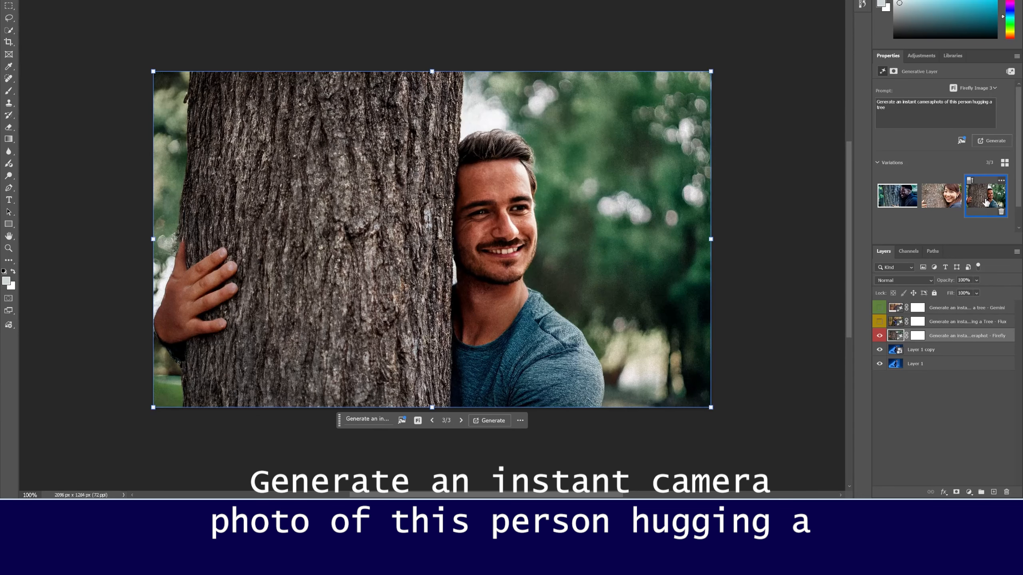
click(880, 323)
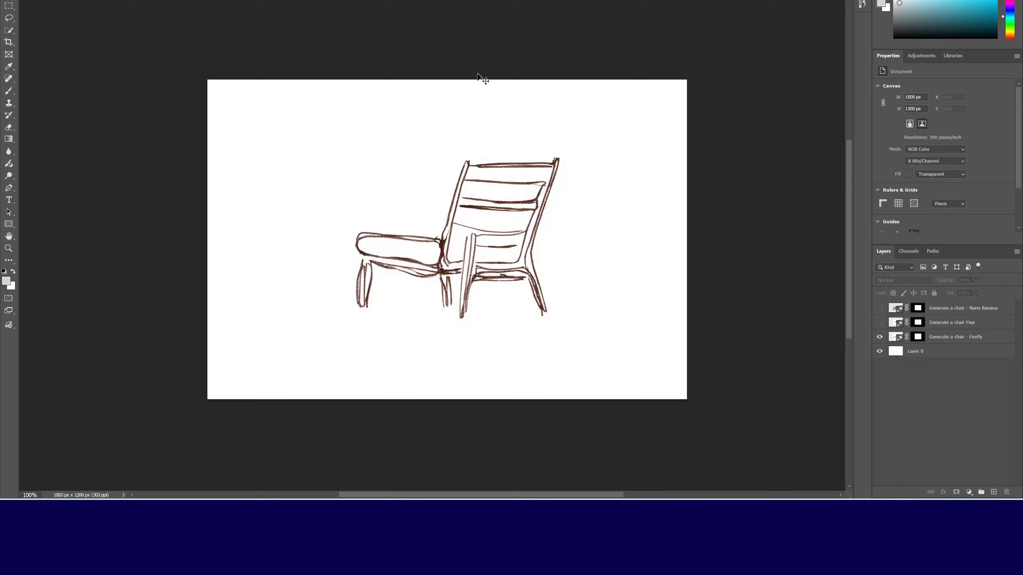
- Color-label the Firefly chair layer red, the Flux chair layer yellow and the Nano Banana chair layer green
right_click(951, 323)
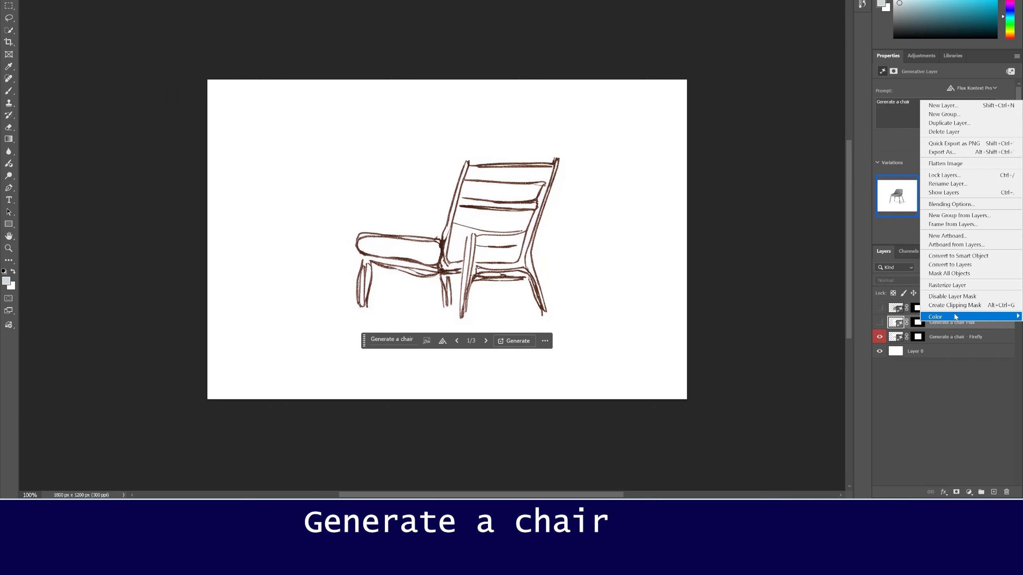
mouse_move(955, 316)
click(902, 337)
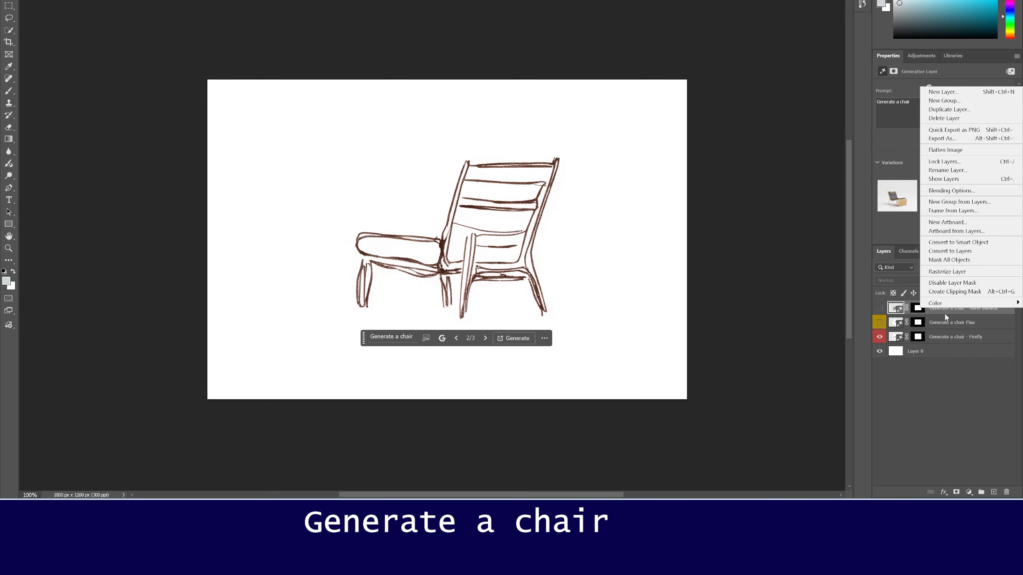
- Check the generation models available for the Firefly chair layer and show its second variation
click(879, 337)
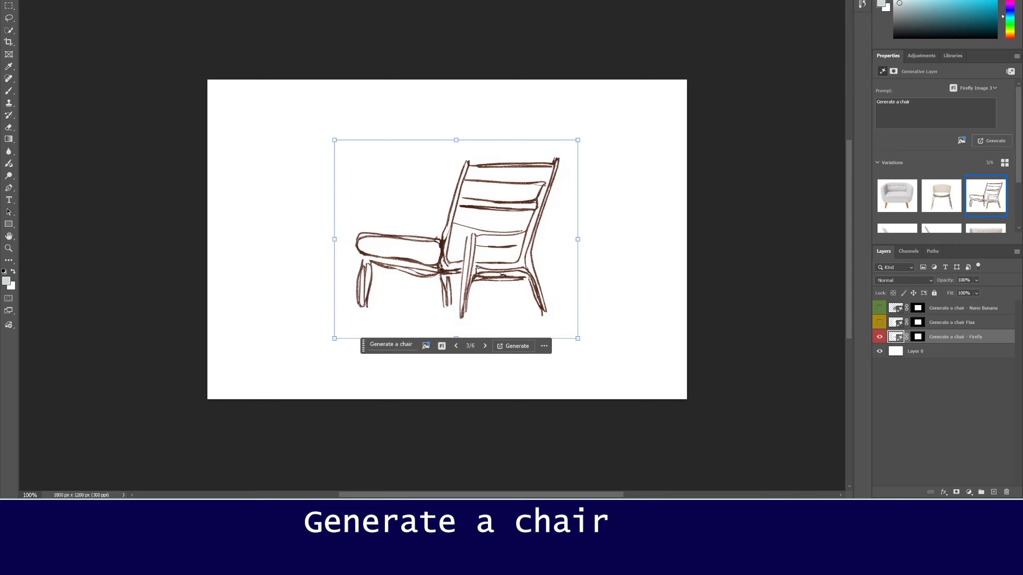
drag(911, 102, 876, 102)
click(974, 89)
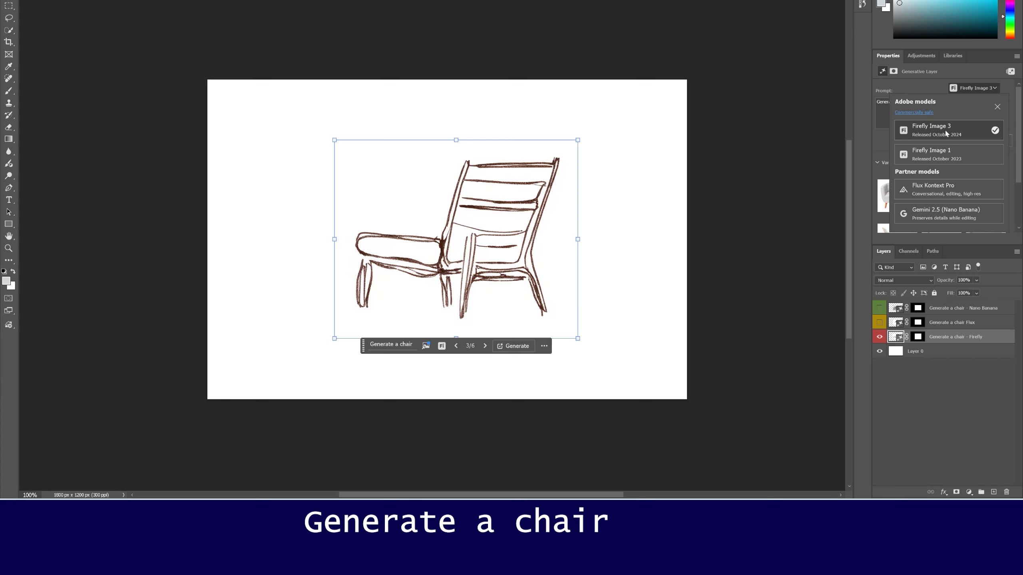
click(914, 80)
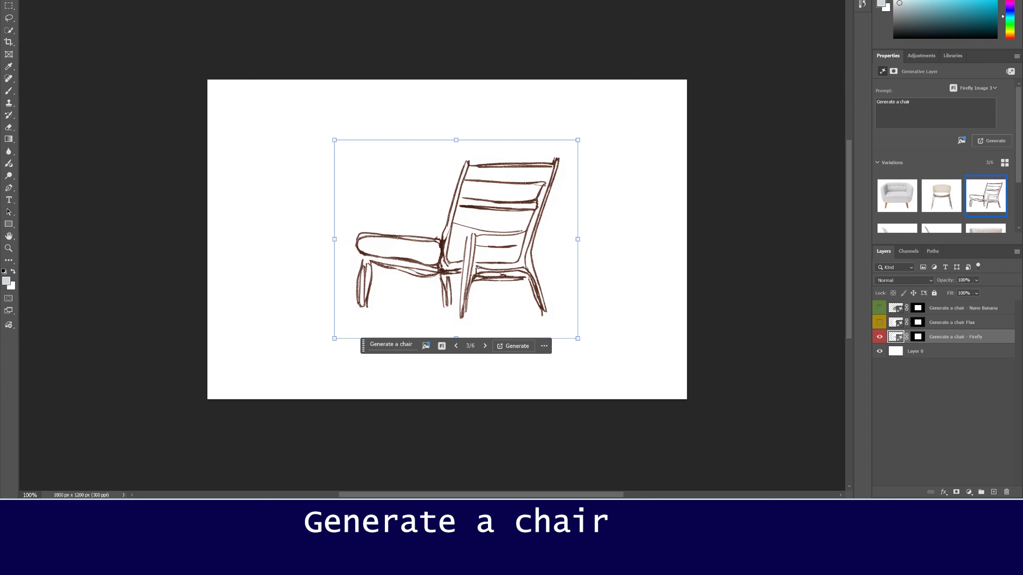
scroll(942, 181, down, 1)
click(941, 181)
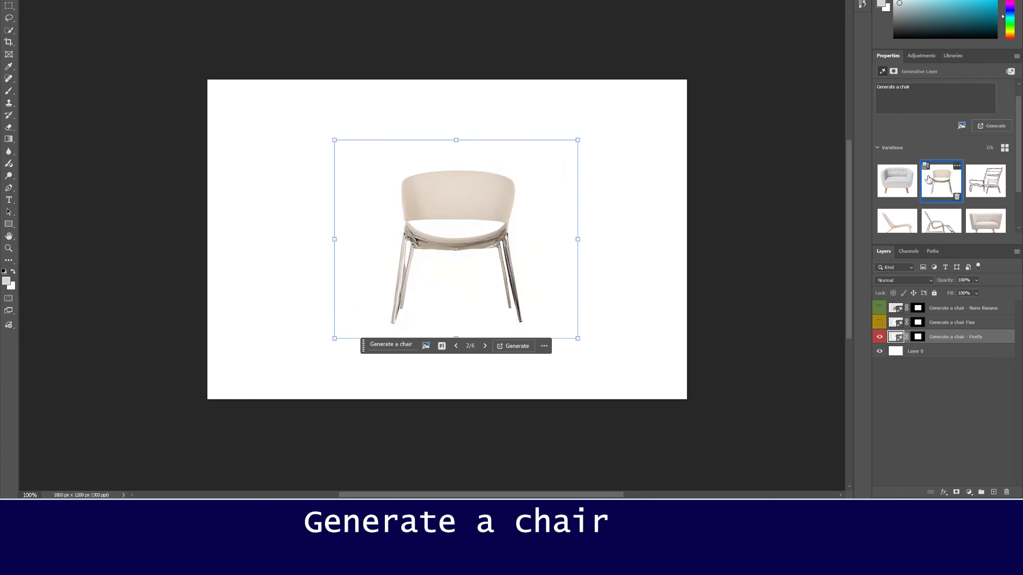
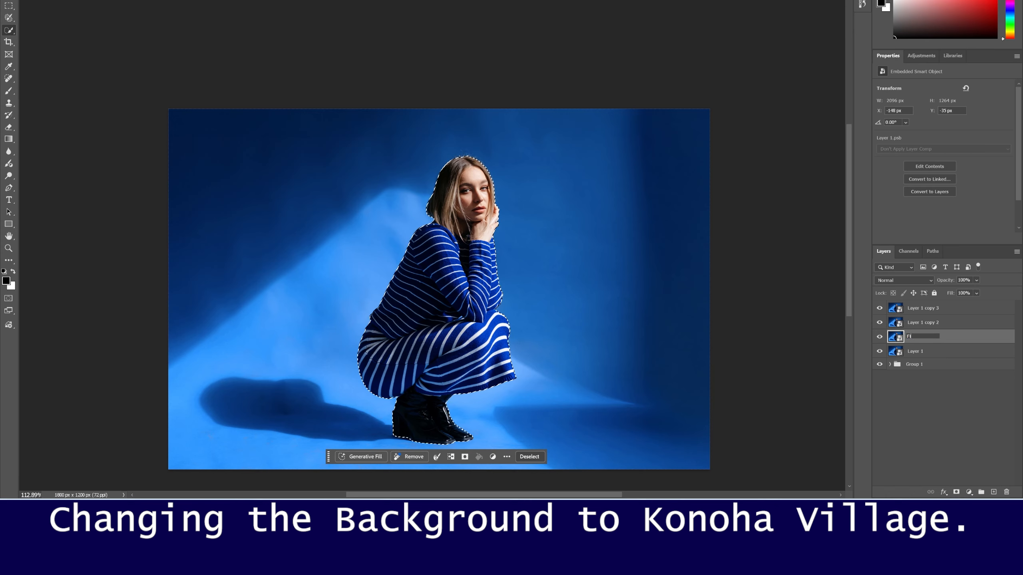
- Rename the layer copies as Firefly, Flux and Nano banana, and hide the Nano banana and Flux layers
double_click(926, 324)
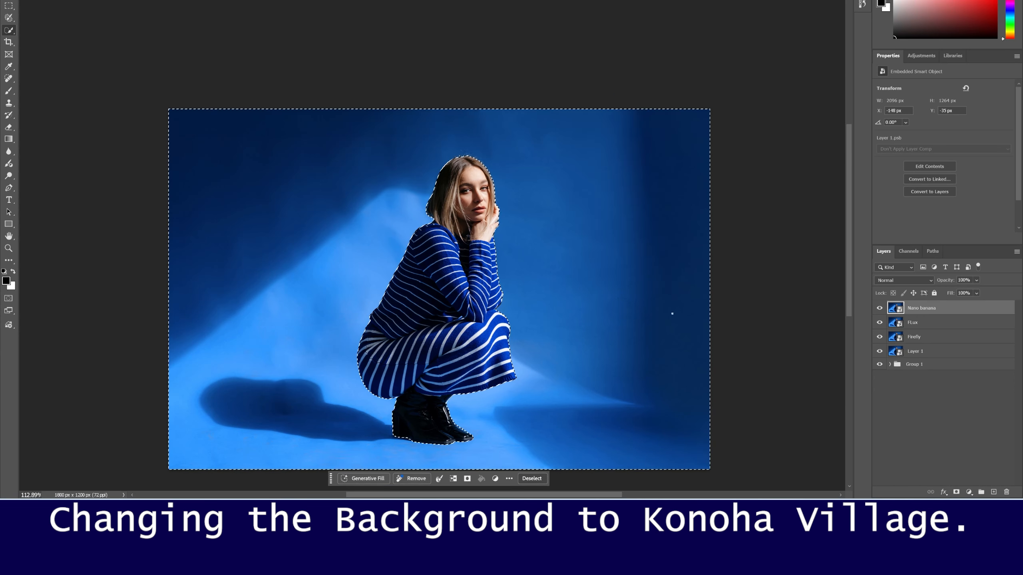
click(880, 309)
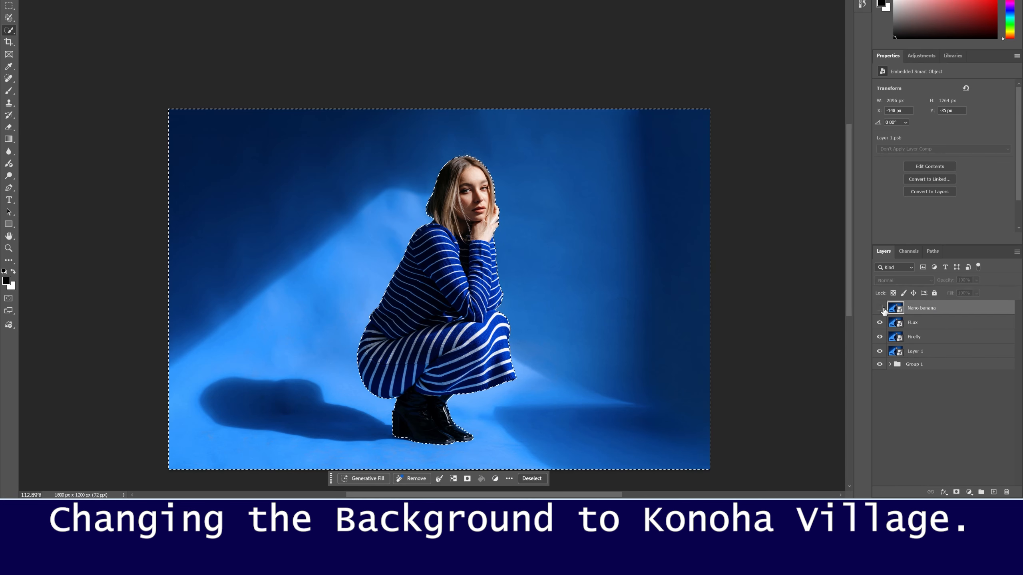
click(880, 308)
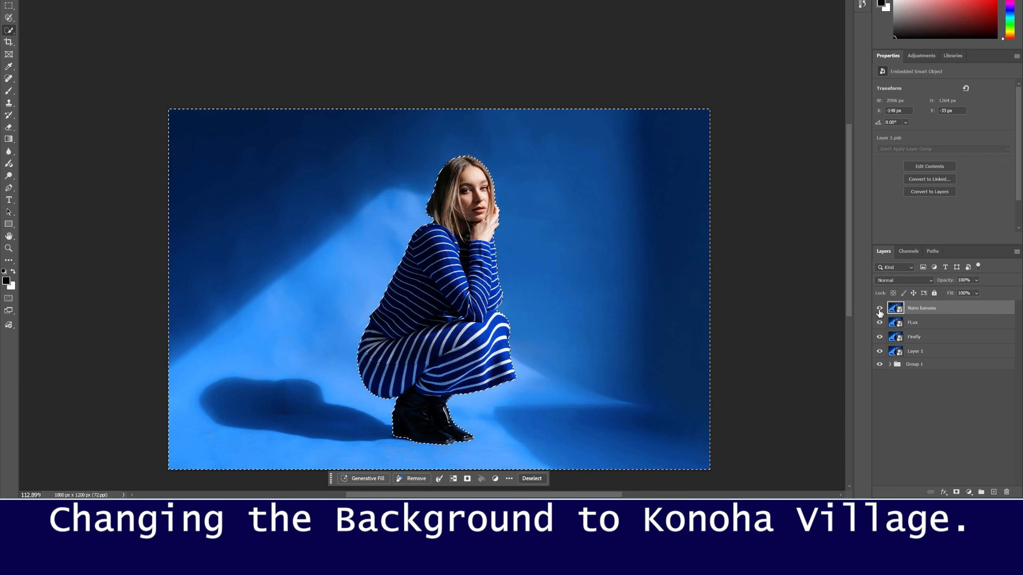
drag(880, 309, 885, 320)
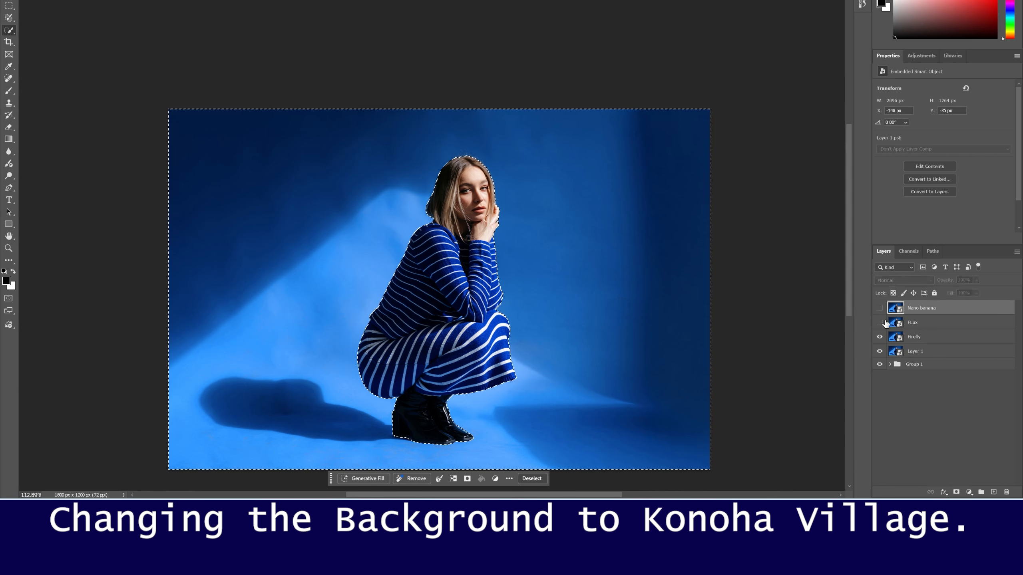
- Rename Group 1 as "Changing the model"
shift+click(896, 323)
shift+click(897, 336)
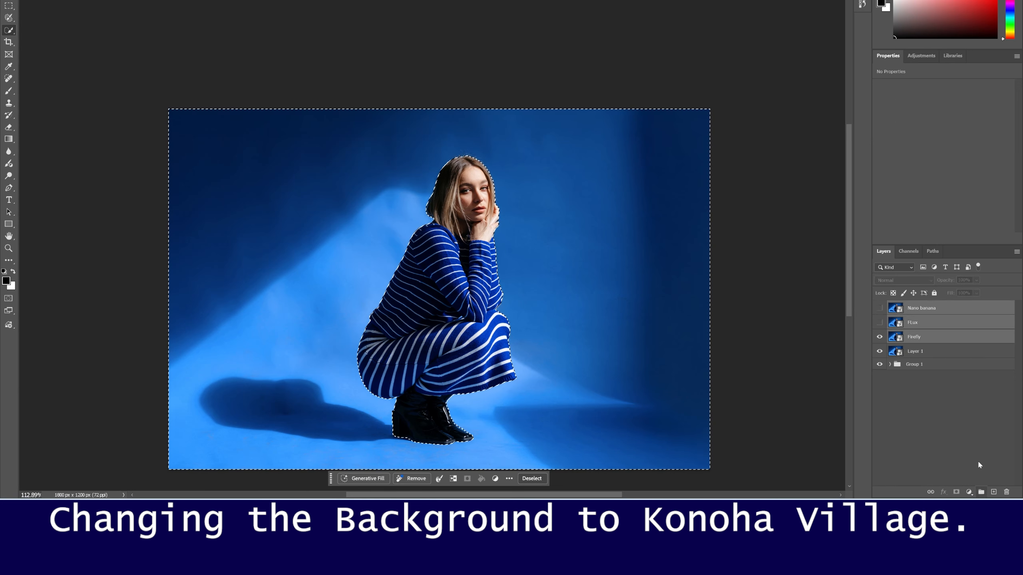
double_click(922, 364)
text(Changing the model)
key(Return)
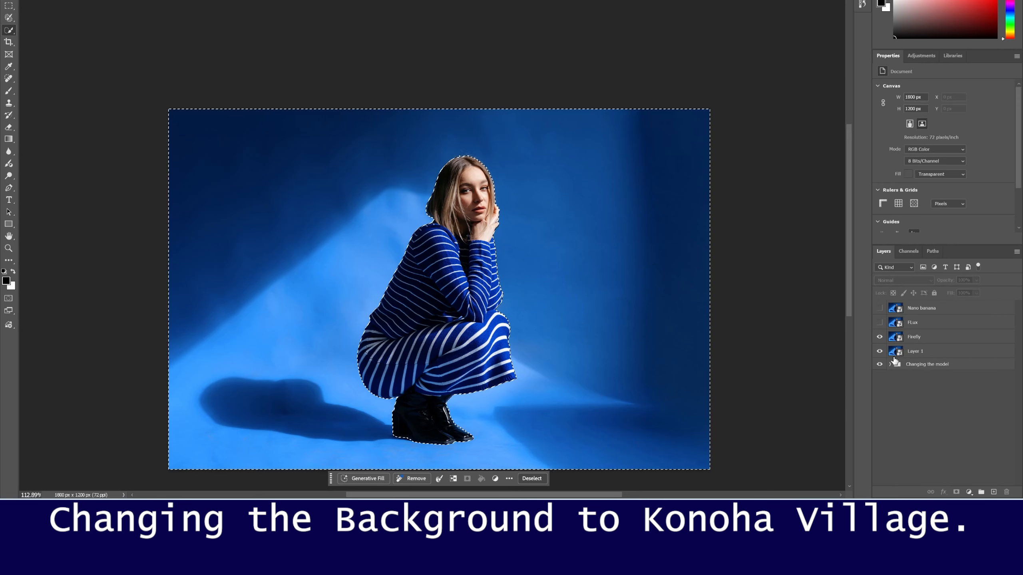
- Move Layer 1 below the "Changing the model" group, and group the Firefly, Flux and Nano banana layers as "Changing the BG"
click(938, 350)
drag(938, 348, 934, 359)
click(938, 337)
shift+click(942, 310)
key(ctrl+g)
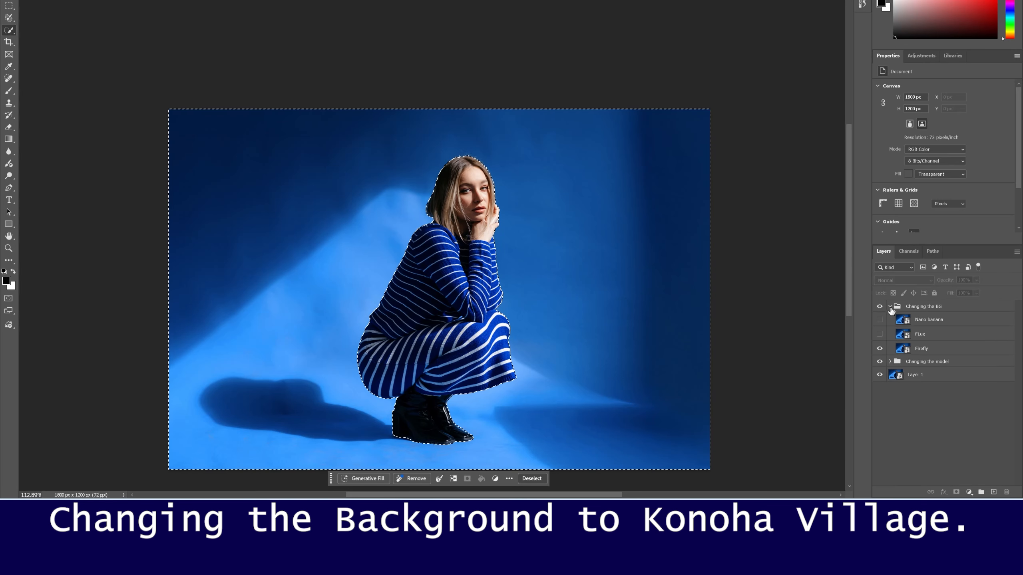
- Color-label the "Changing the BG" group orange
right_click(938, 306)
mouse_move(942, 301)
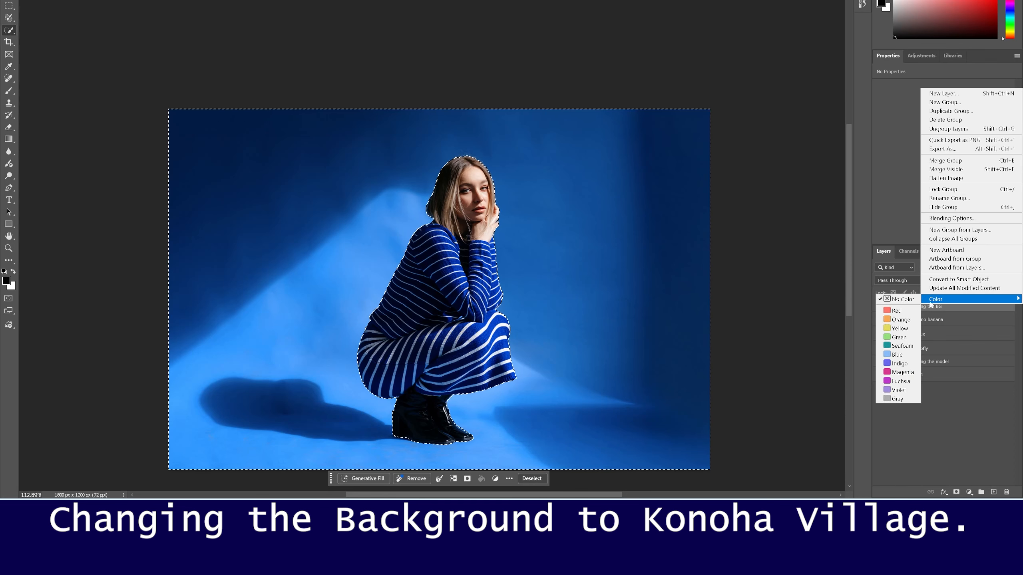
click(920, 318)
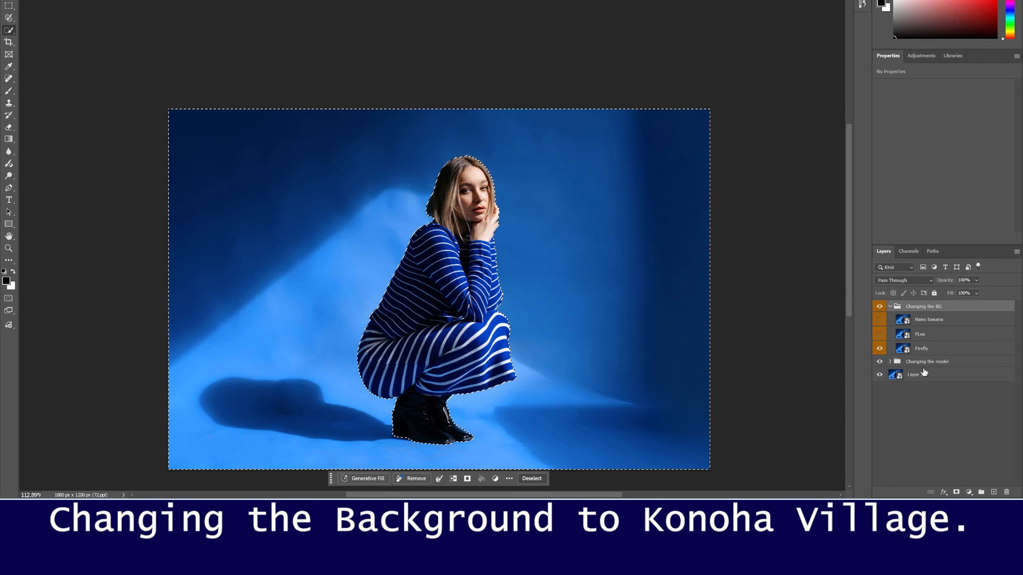
- Color-label the "Changing the model" group green
right_click(921, 307)
mouse_move(928, 358)
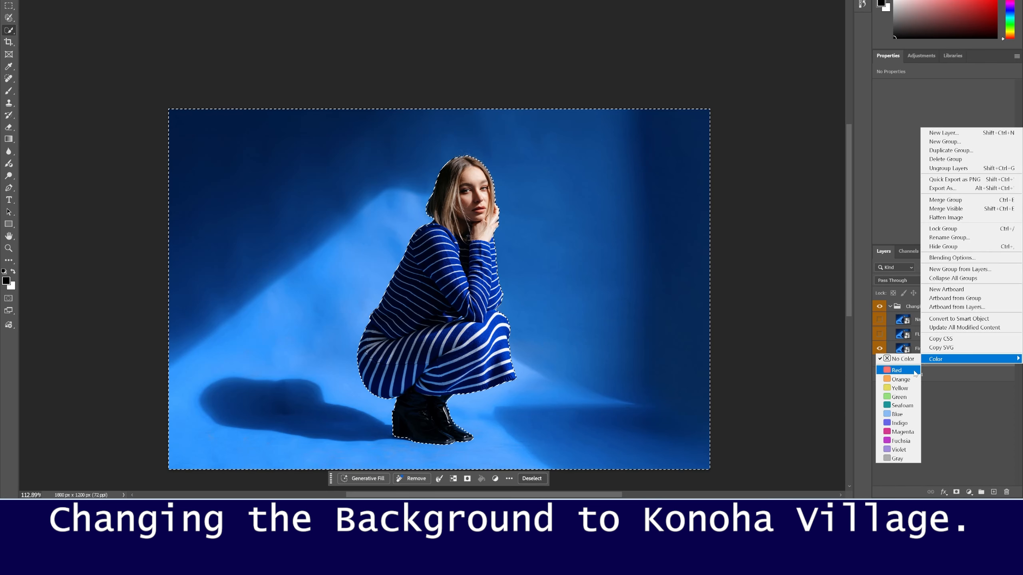
click(902, 396)
- Generate a background fill on the Firefly layer using Firefly Image 3 and the prompt "Change the environment to Konoha Village"
click(922, 347)
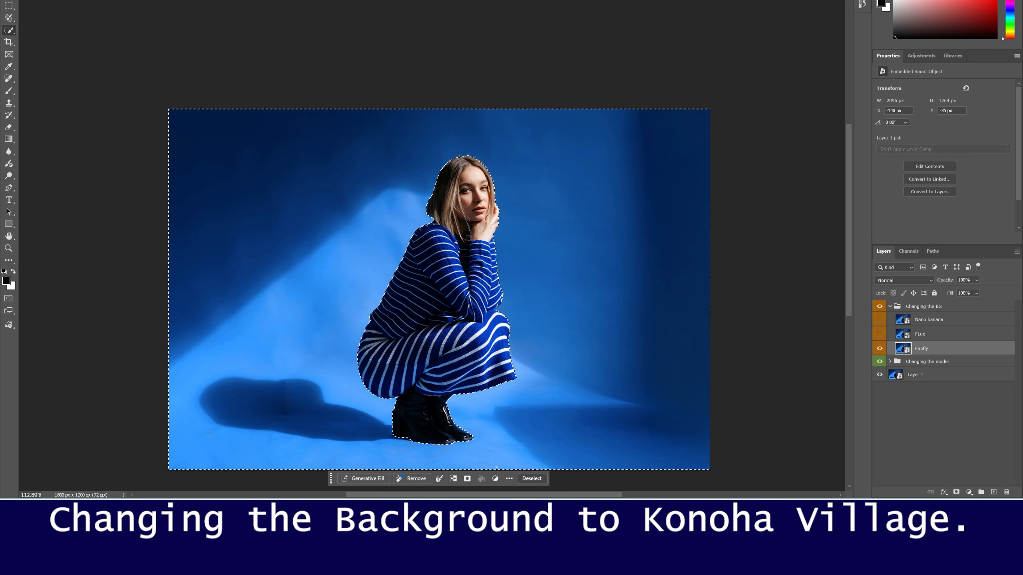
click(367, 478)
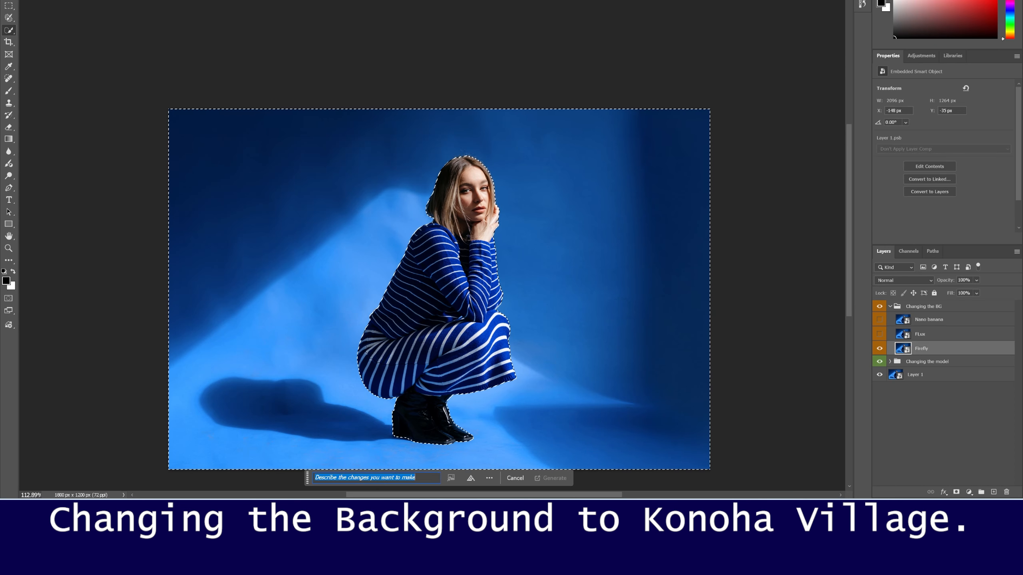
click(470, 478)
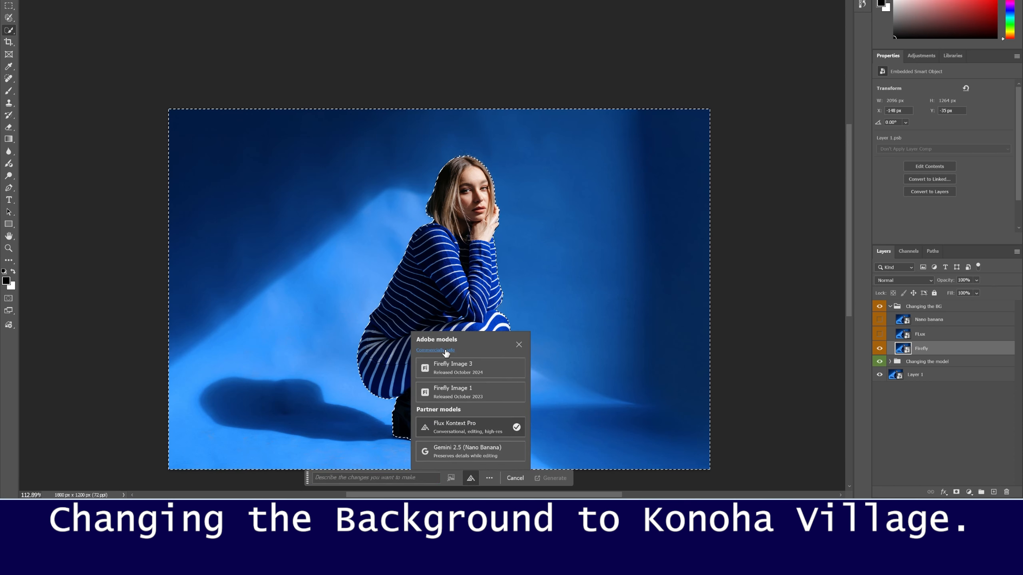
click(485, 375)
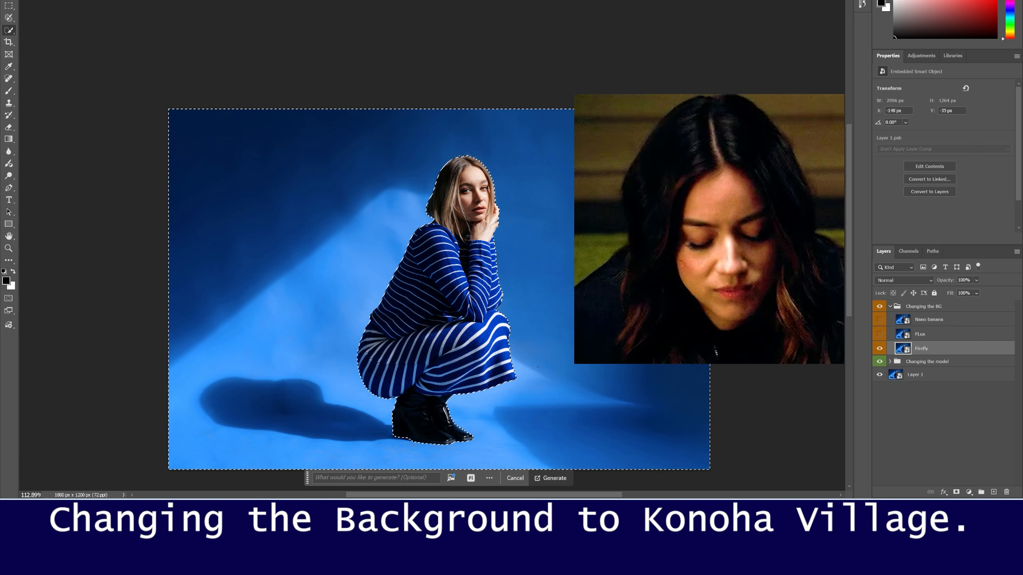
drag(310, 483, 309, 88)
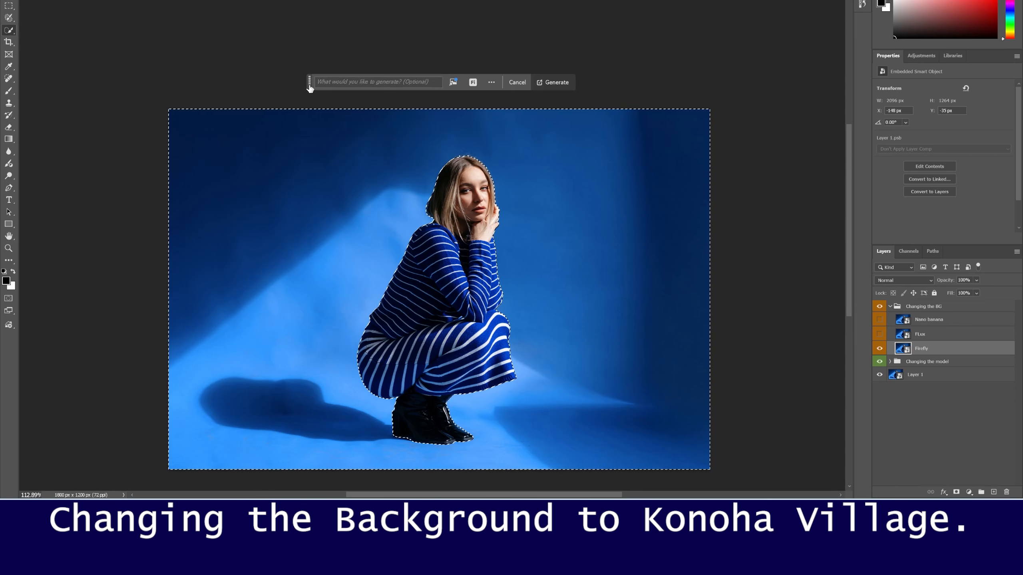
click(374, 82)
text(Change the environment to Konoha Village)
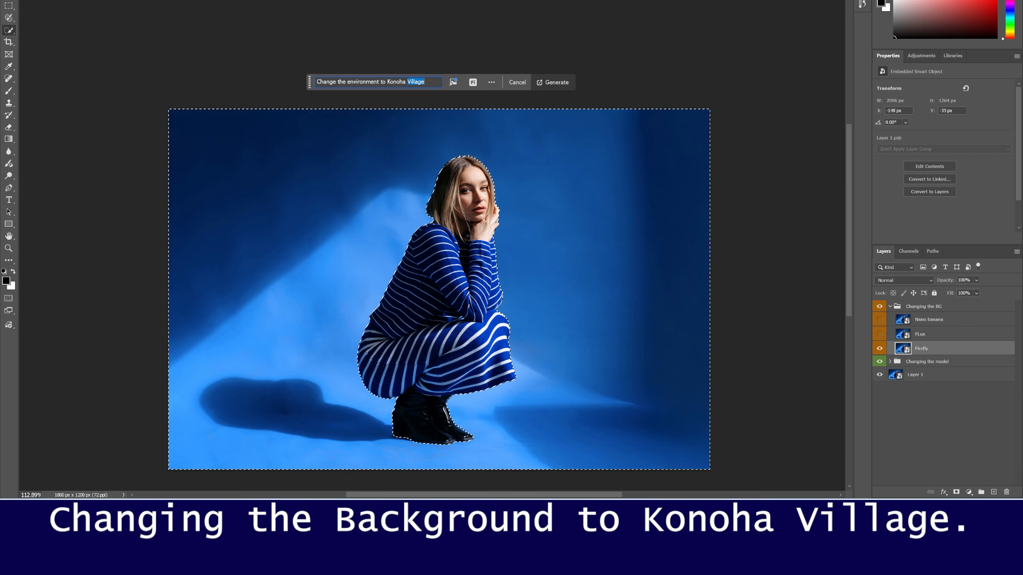
click(552, 82)
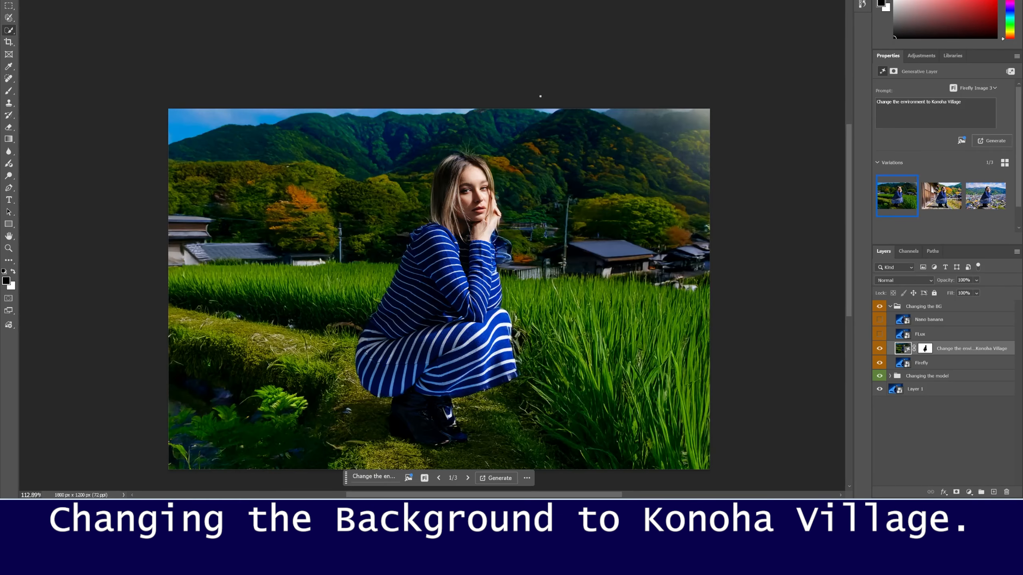
- Compare the three Firefly background variations, returning to the first one
click(927, 195)
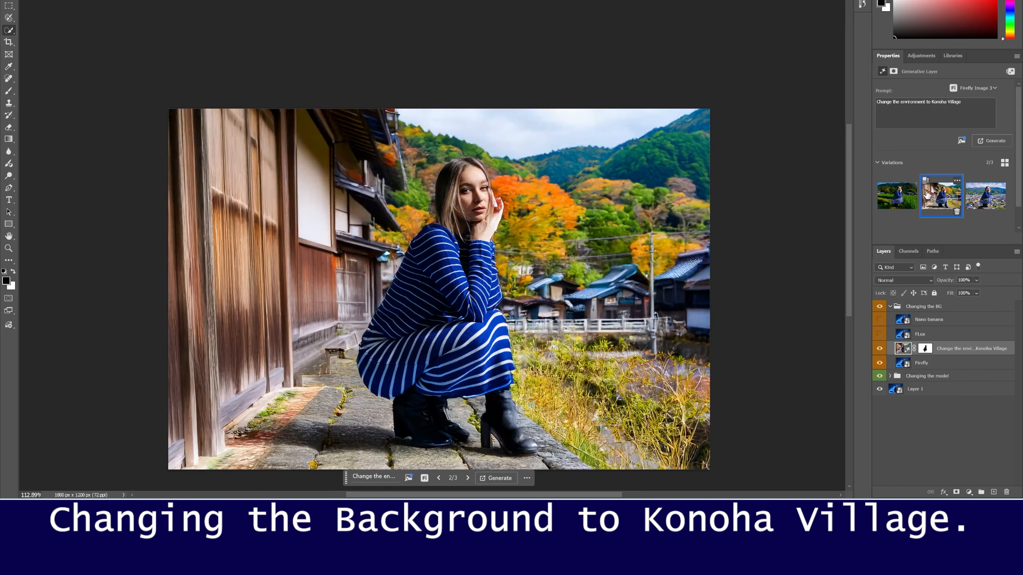
click(893, 197)
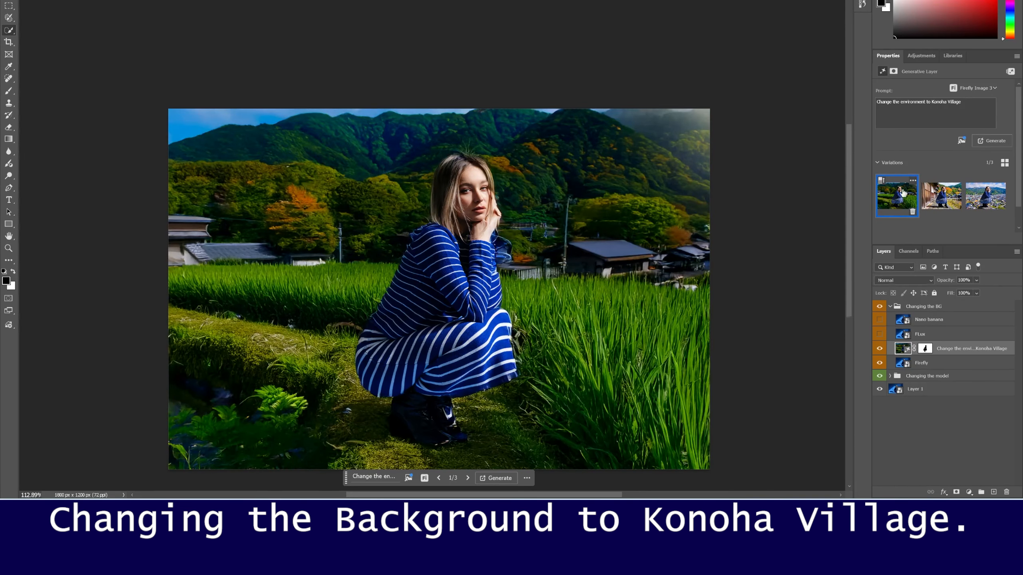
click(929, 195)
click(981, 197)
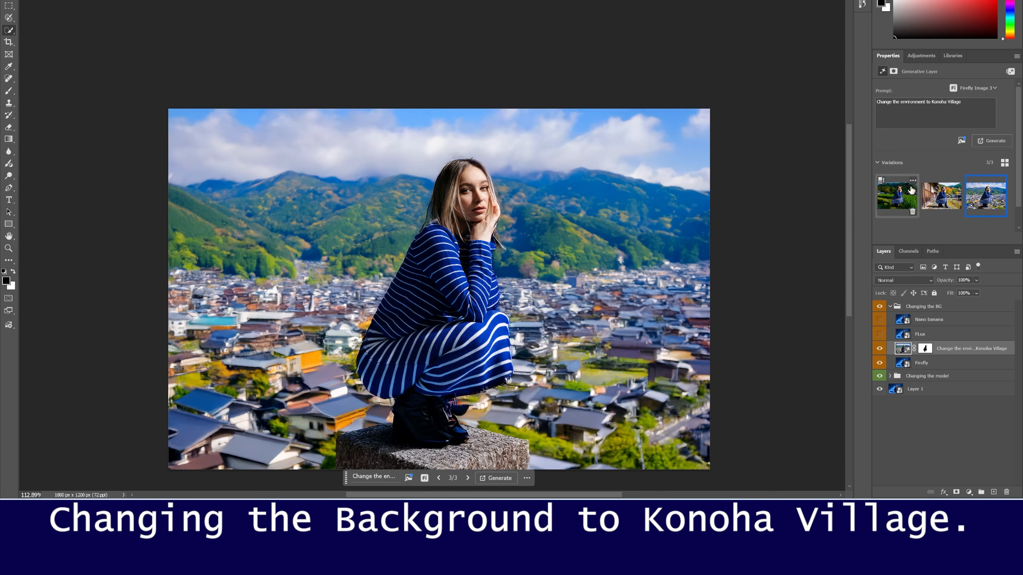
click(932, 199)
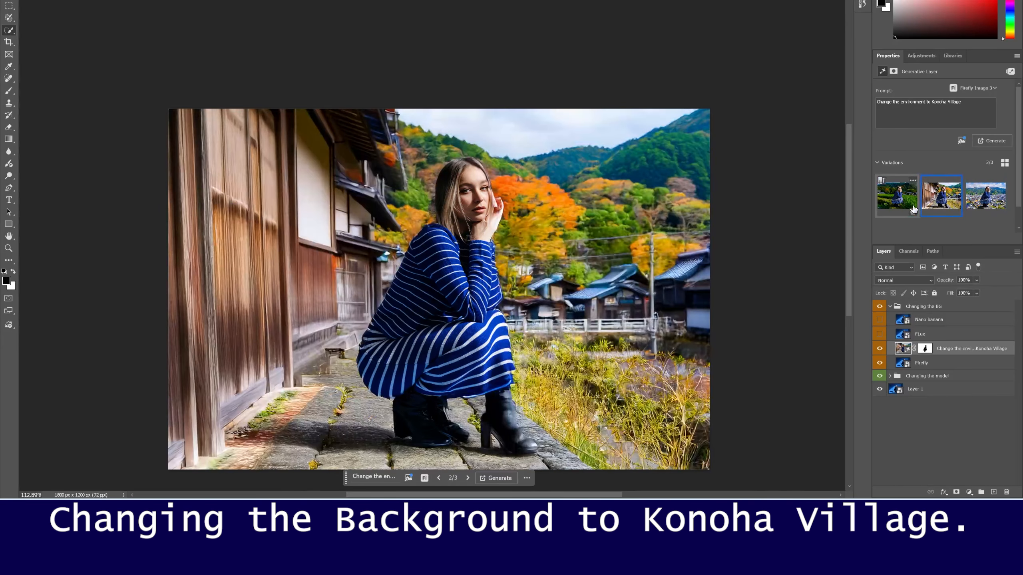
click(885, 206)
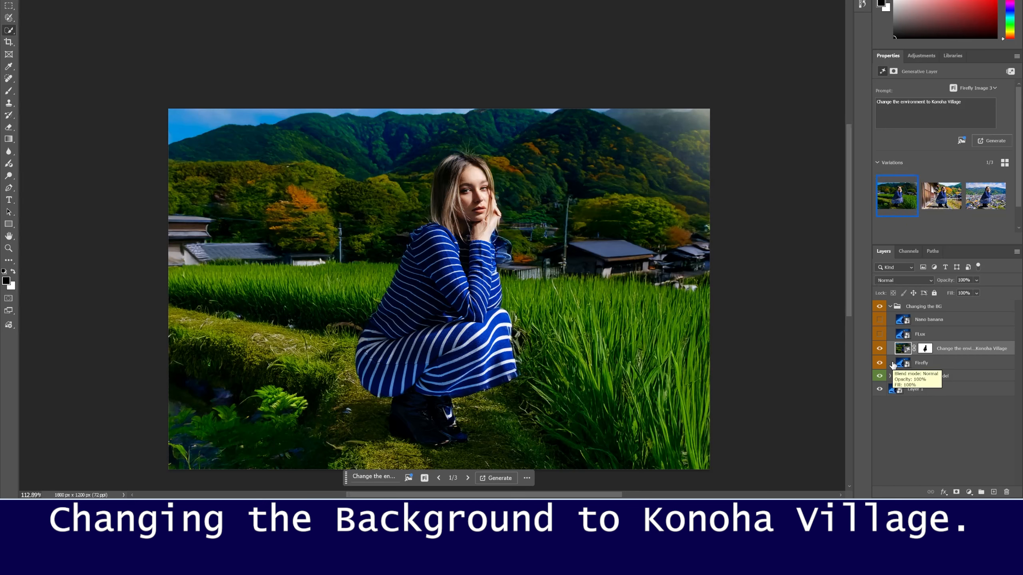
- Show the Flux layer and select the background around the woman by inverting the subject selection
click(879, 334)
click(899, 336)
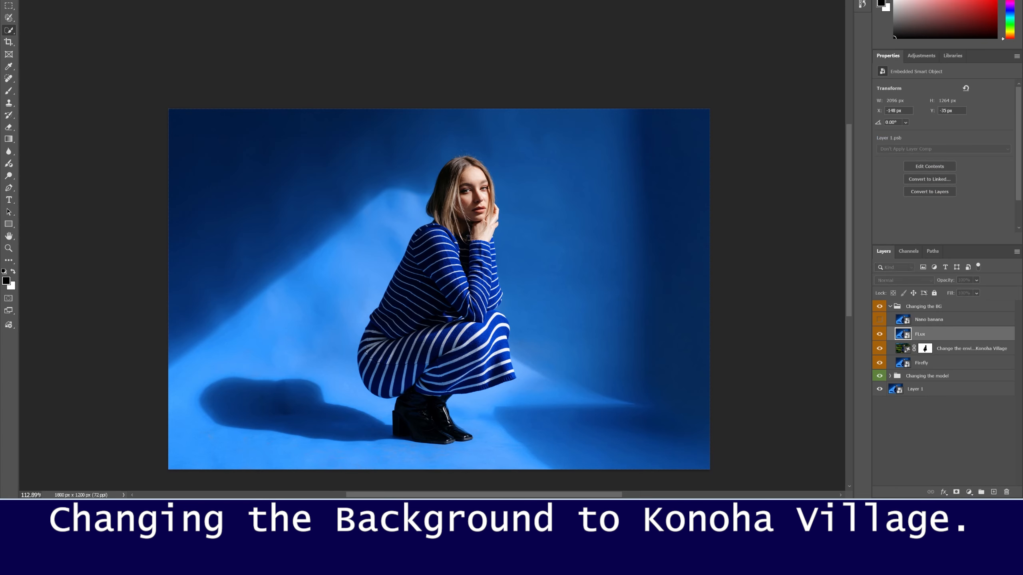
right_click(427, 272)
click(463, 290)
- Generate a background fill on the Flux layer using Flux Kontext Pro and the prompt "Change the environment to Konoha Village"
click(362, 480)
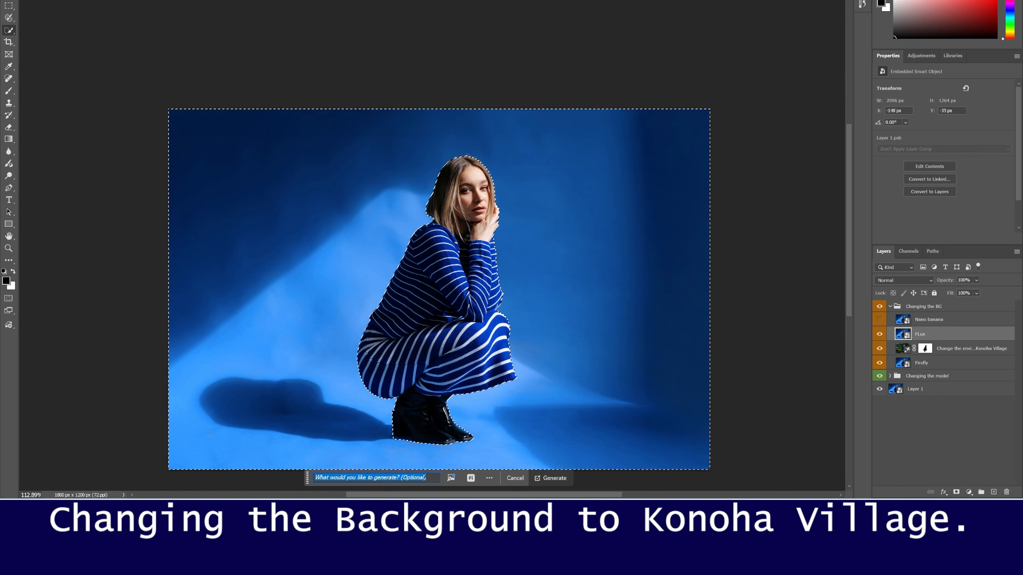
click(470, 478)
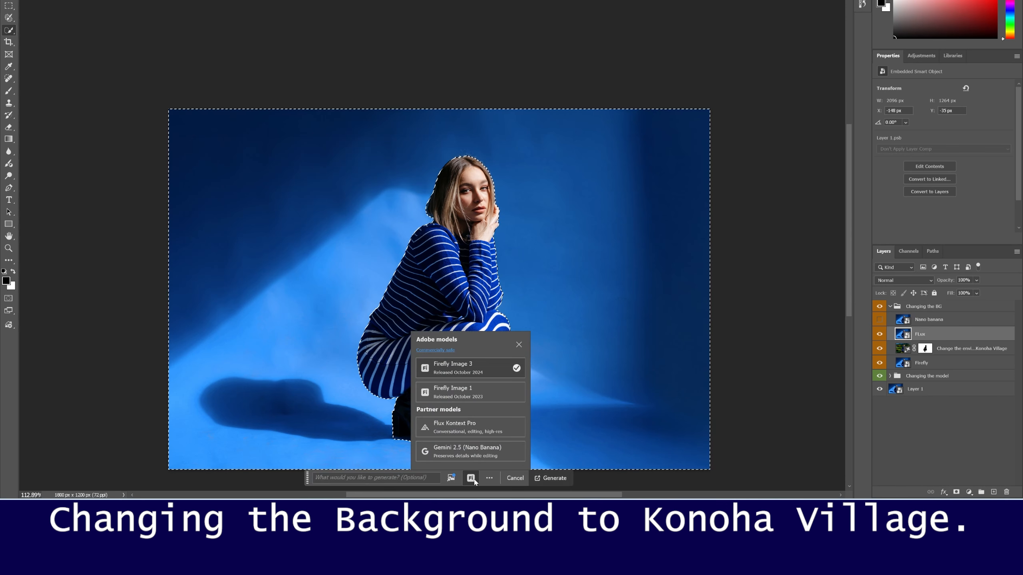
click(475, 428)
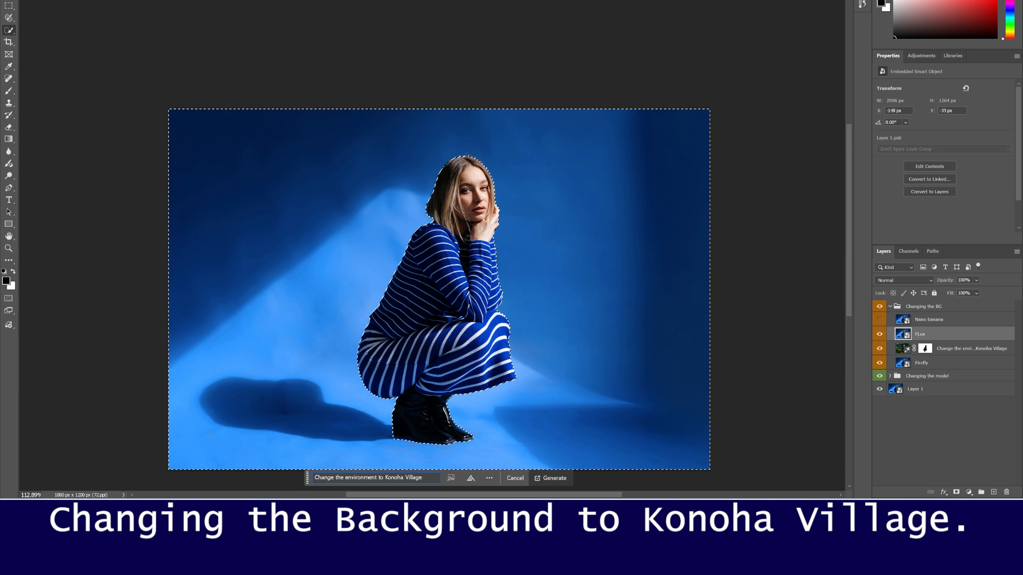
click(553, 478)
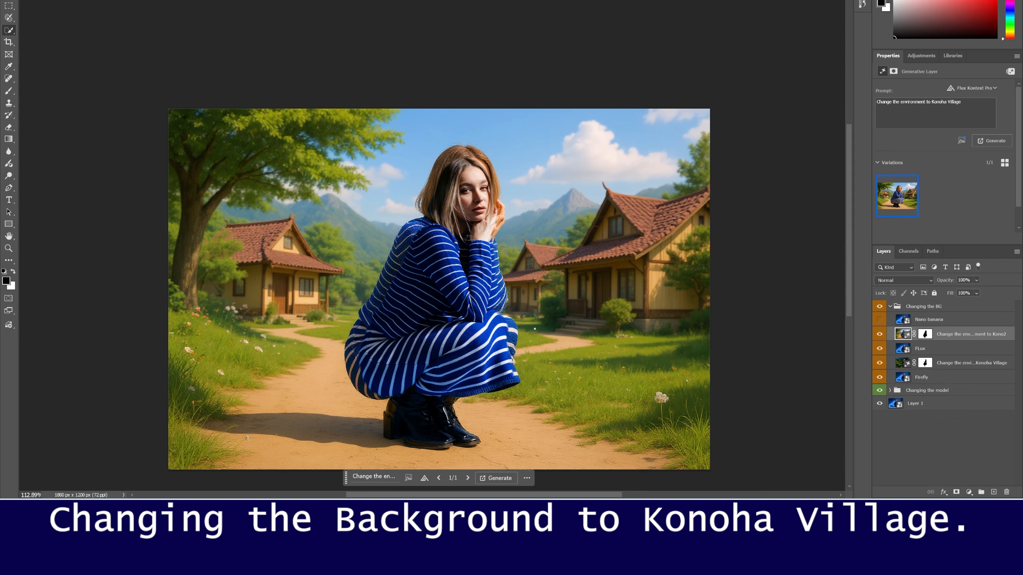
- Load the Flux Konoha Village layer's background area as a selection and hide that generative layer
click(880, 333)
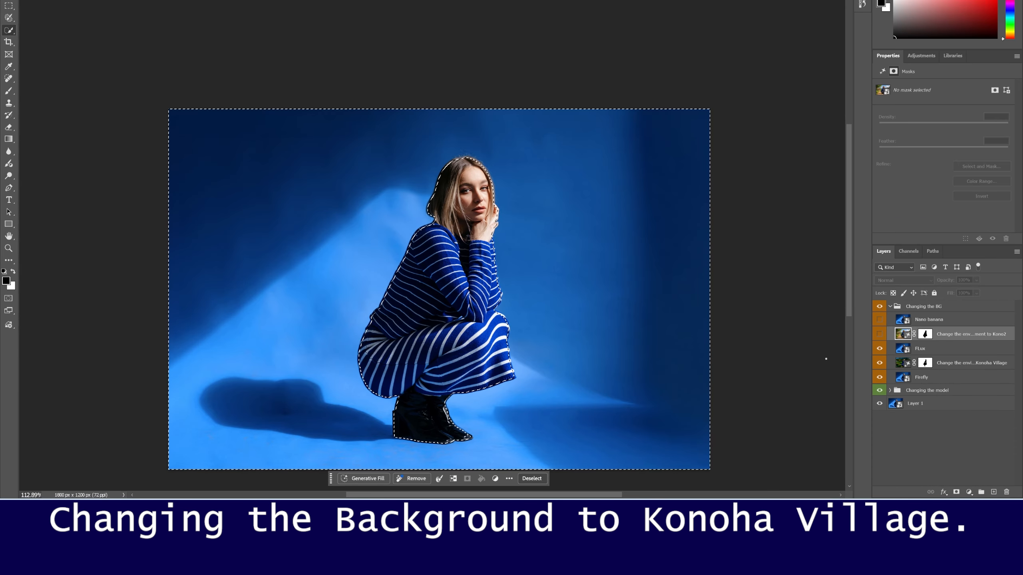
click(903, 333)
click(879, 333)
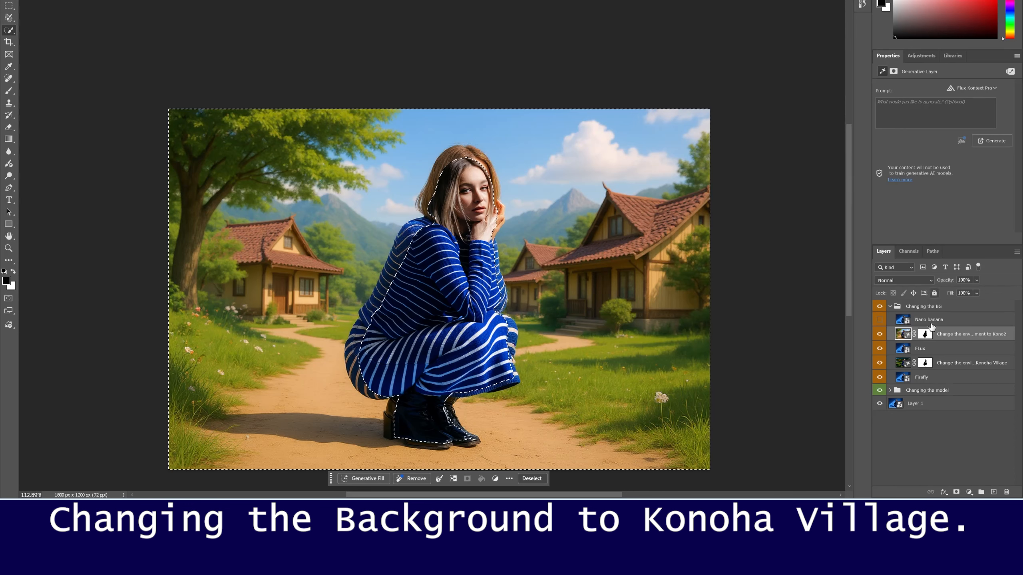
click(879, 334)
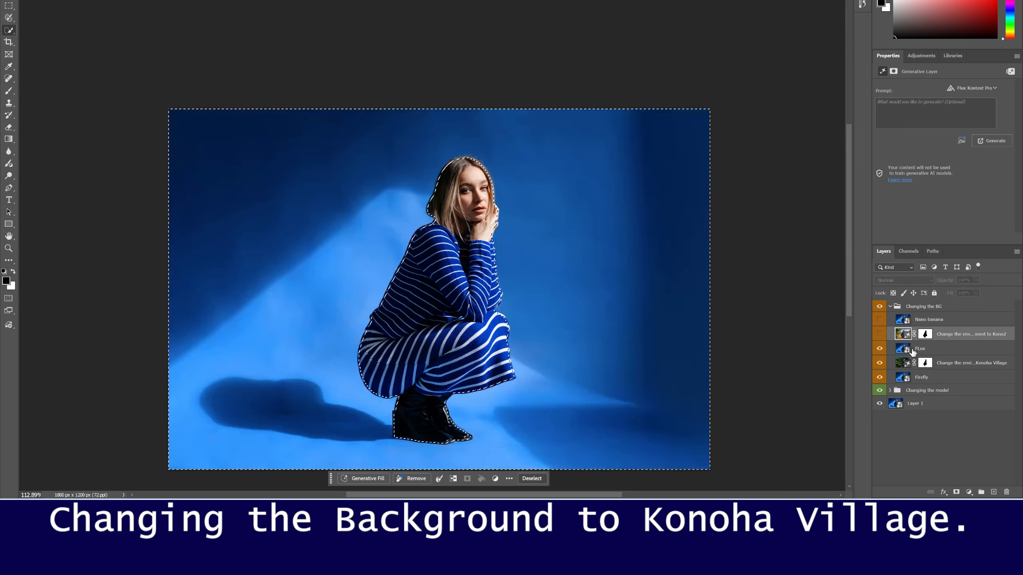
- Generate a second Flux Kontext Pro fill on the Flux layer with "Change the environment to Konoha Village", and compare it with the first result
click(913, 350)
click(367, 478)
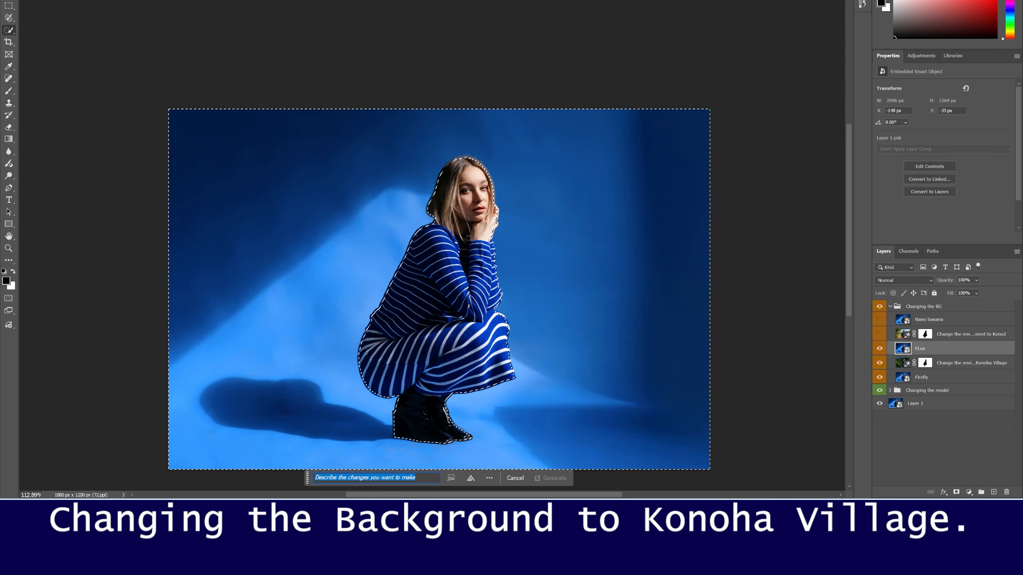
right_click(413, 477)
click(455, 397)
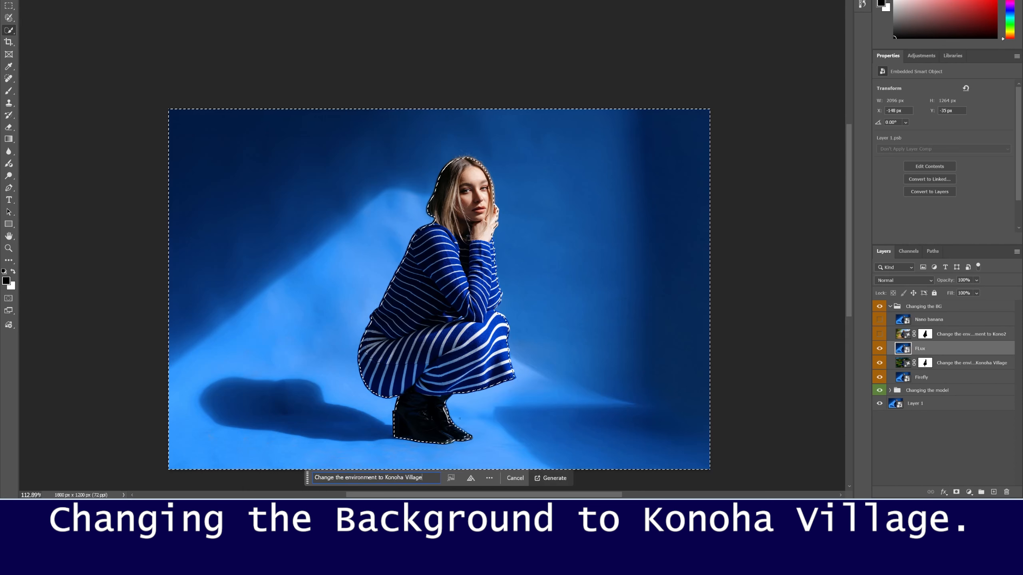
click(551, 481)
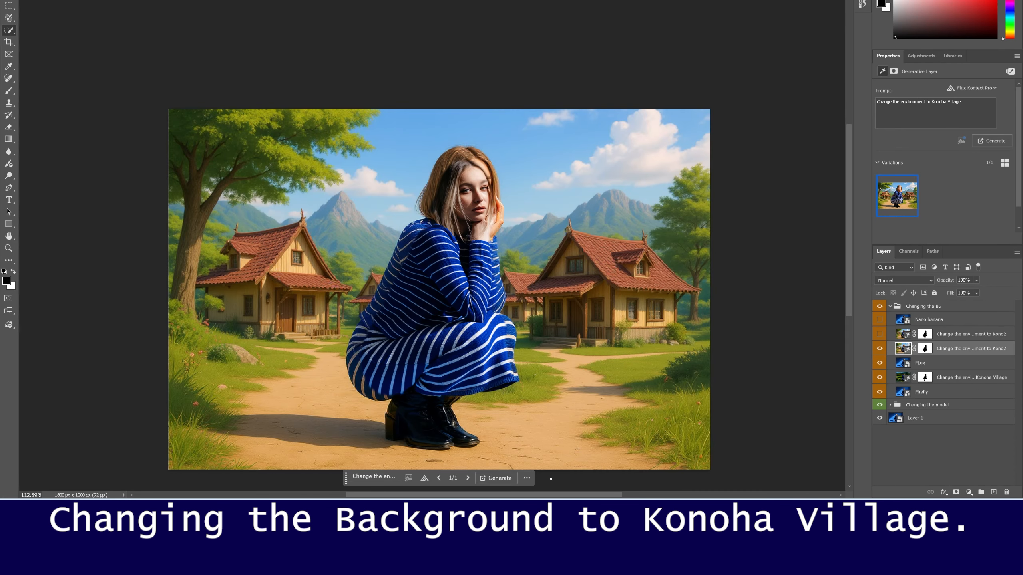
click(879, 334)
click(879, 334)
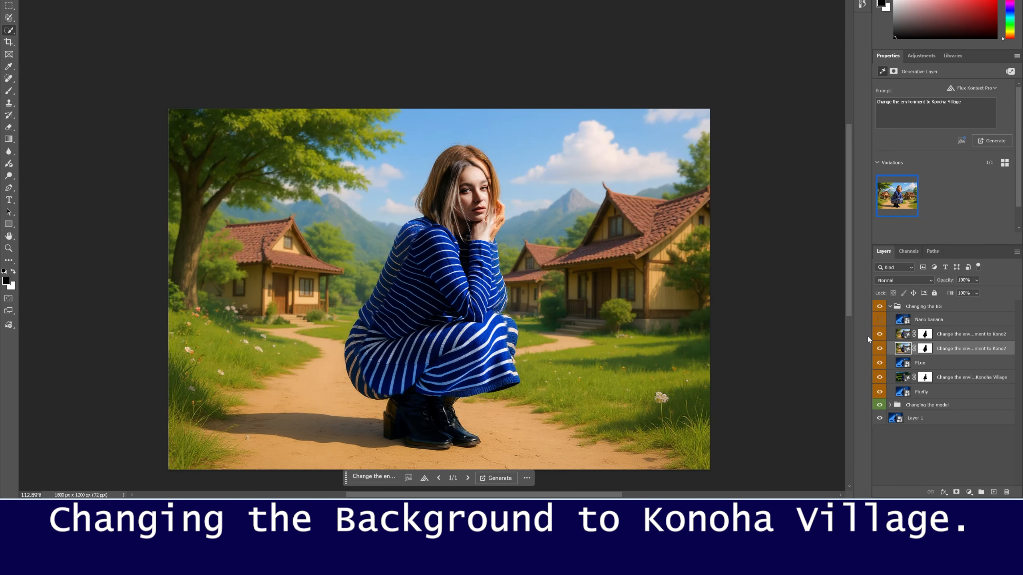
- Show the Nano banana layer, select its subject and invert the selection to cover the background
click(880, 320)
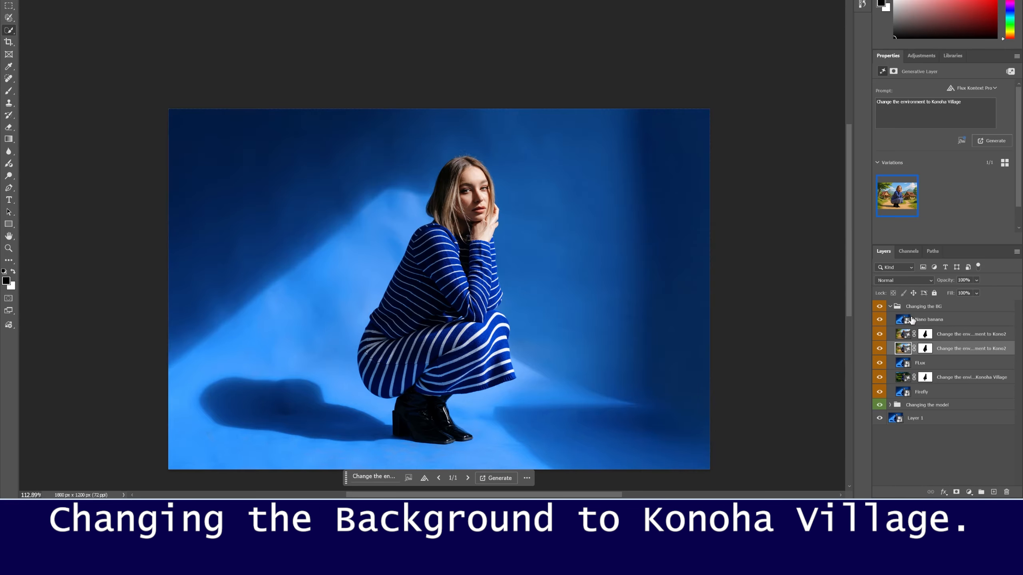
click(909, 321)
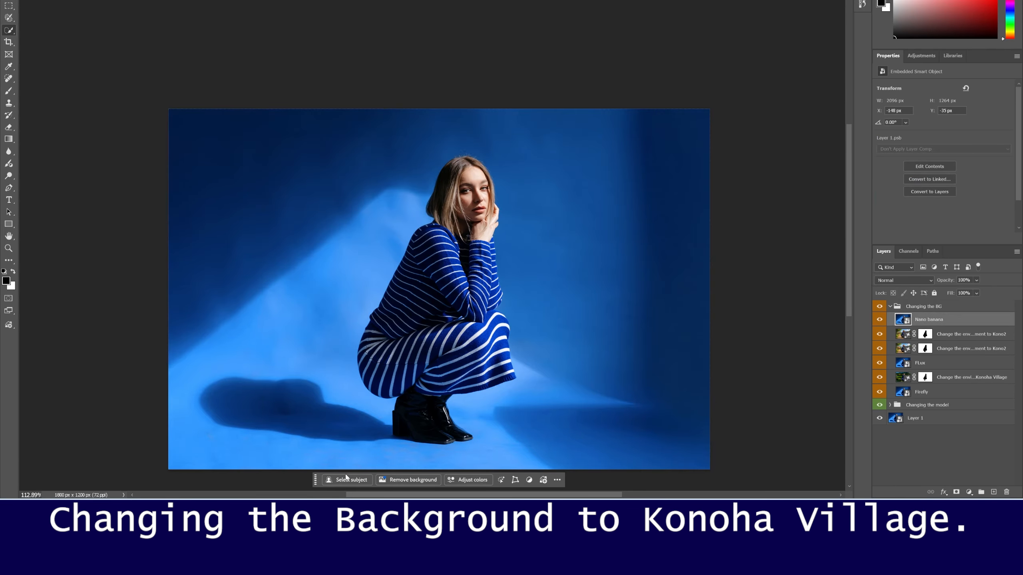
click(346, 478)
right_click(476, 305)
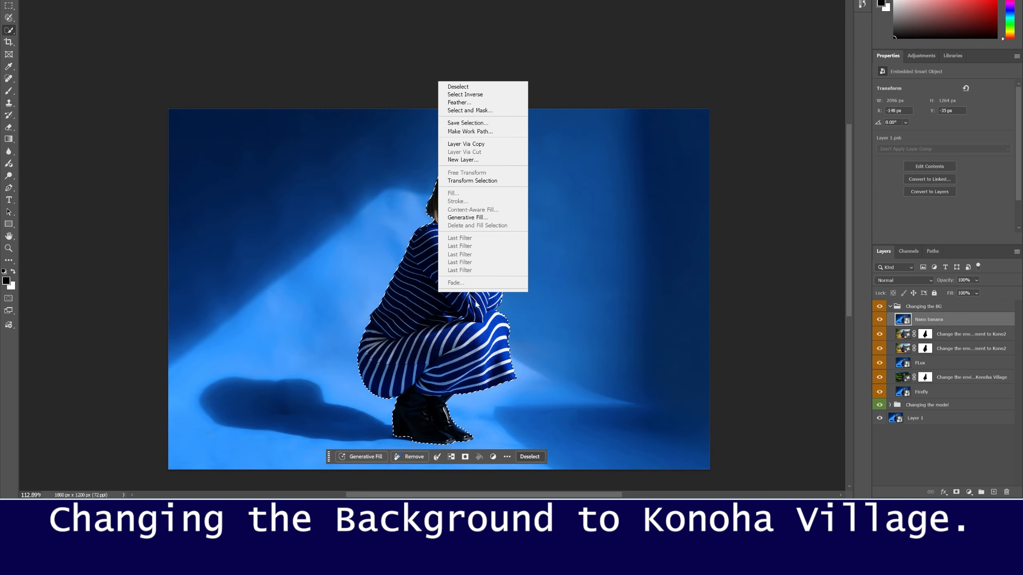
click(465, 94)
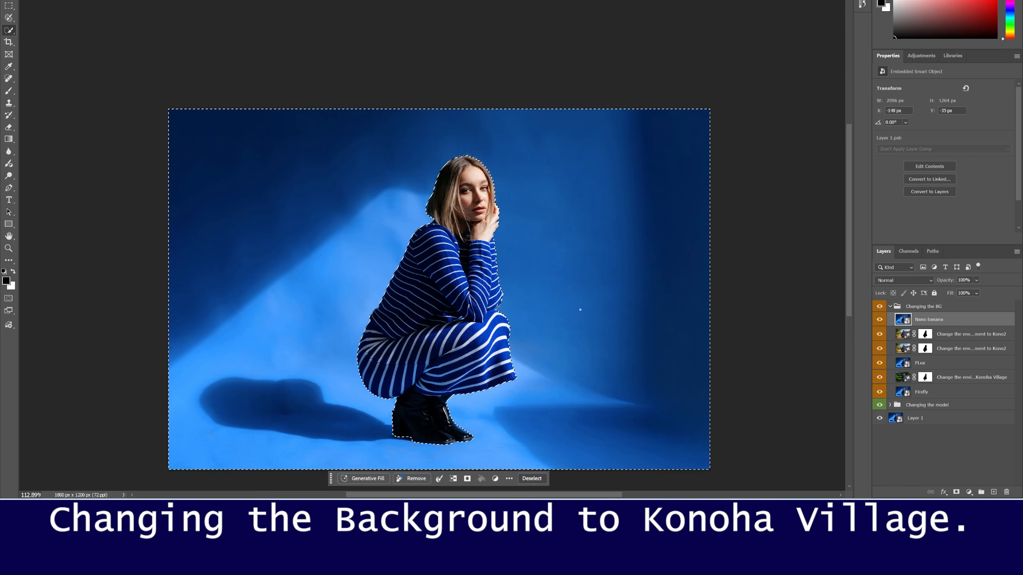
- Generate a background fill on the Nano banana layer using Gemini 2.5 (Nano Banana) and the prompt "Change the environment to Konoha Village"
click(365, 479)
click(470, 479)
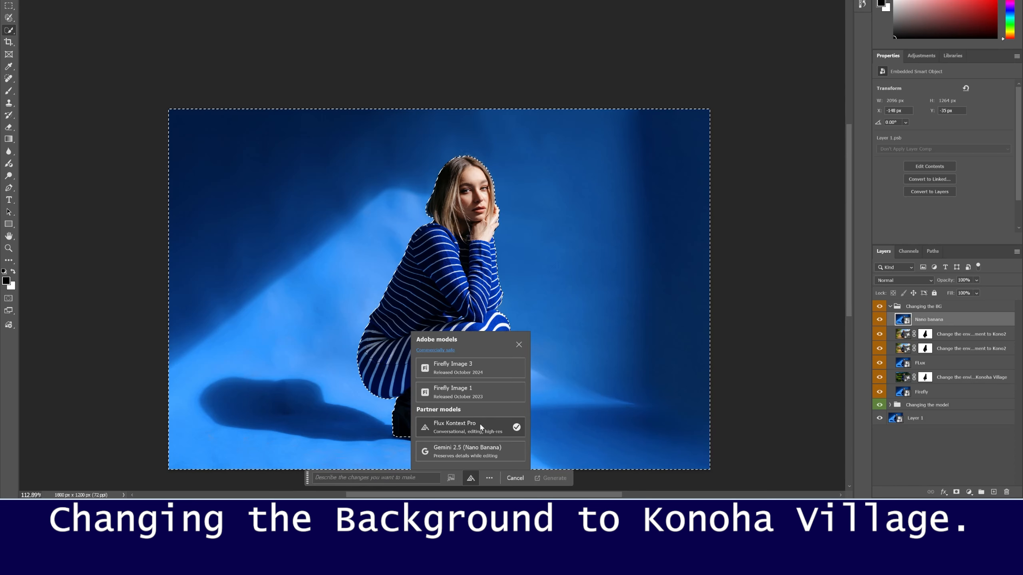
click(467, 451)
text(Change the environment to Konoha Village)
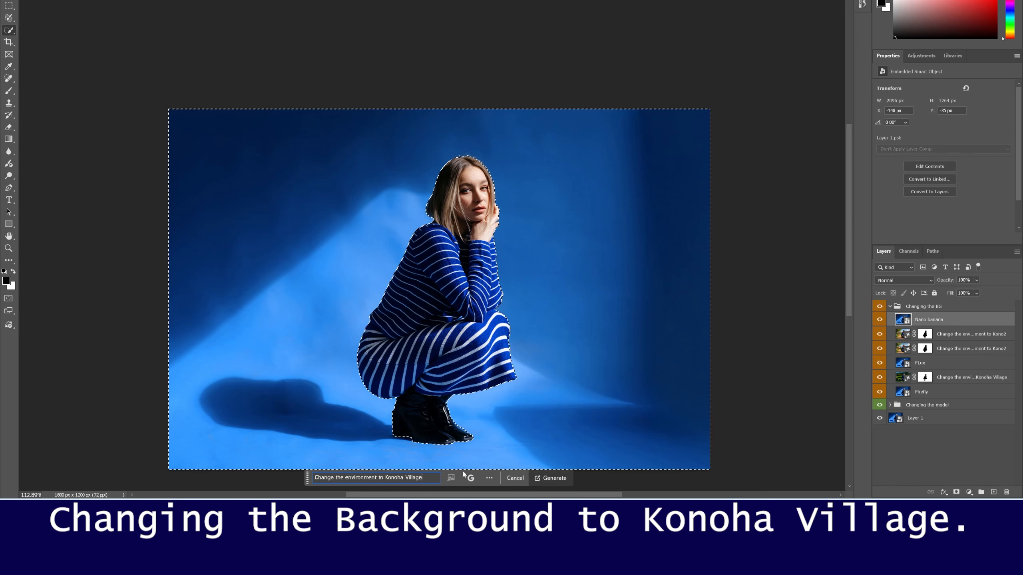
click(538, 478)
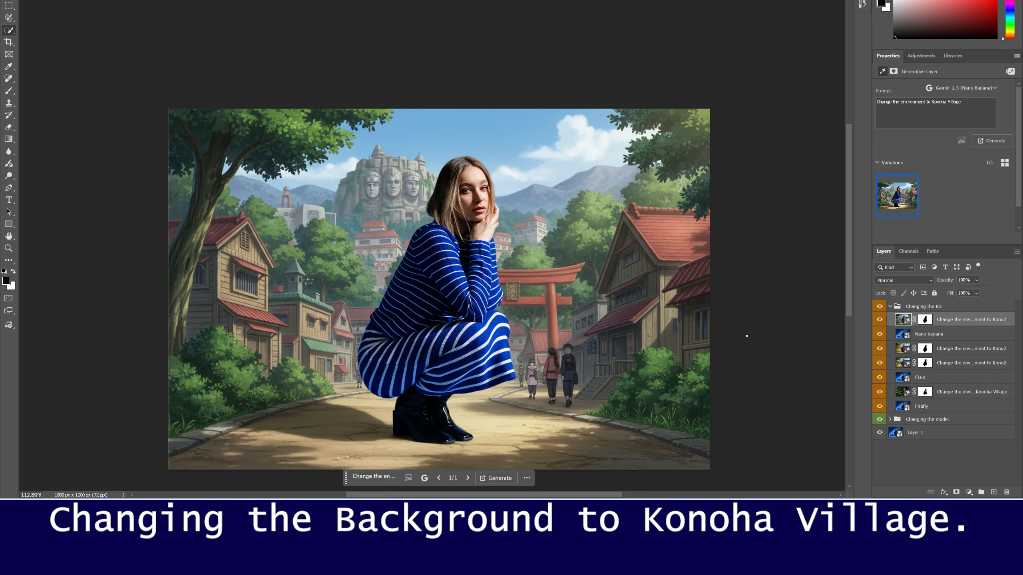
- Generate another Gemini 2.5 (Nano Banana) variation, compare both variations and keep the new one active
click(993, 140)
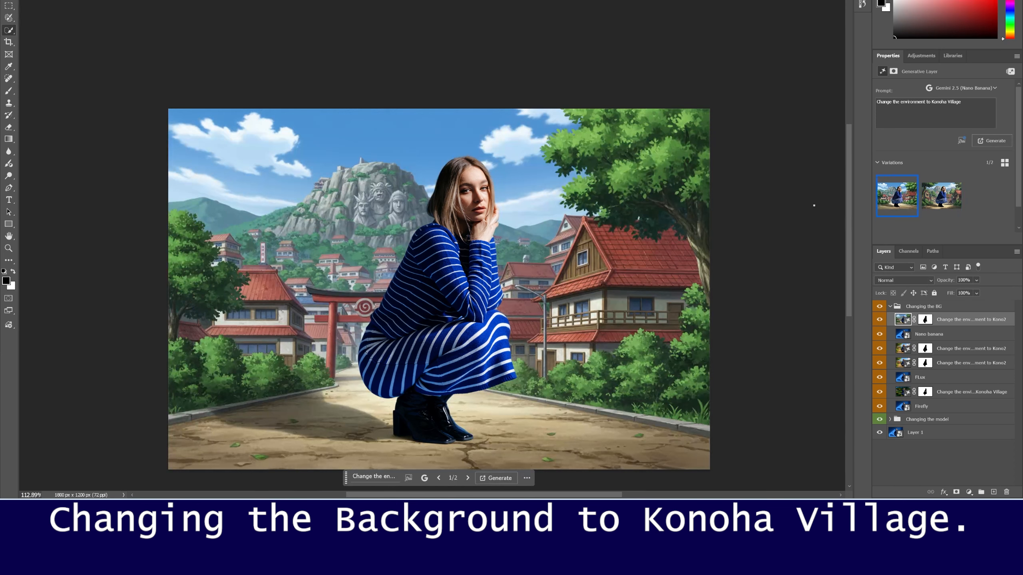
mouse_move(933, 203)
click(933, 201)
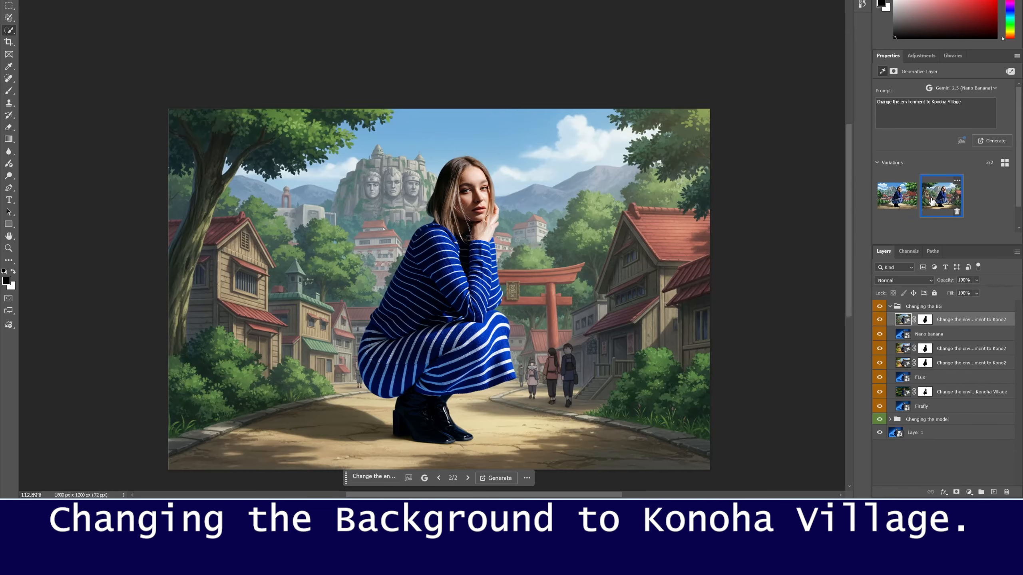
click(895, 199)
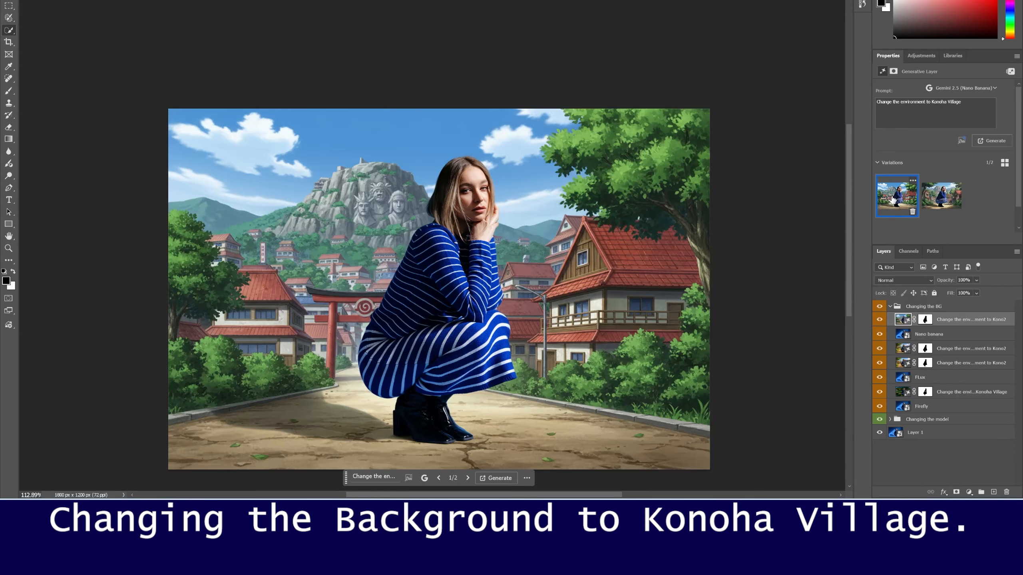
- Generate a third Gemini 2.5 (Nano Banana) variation of the Konoha Village background and switch to the second variation
click(949, 201)
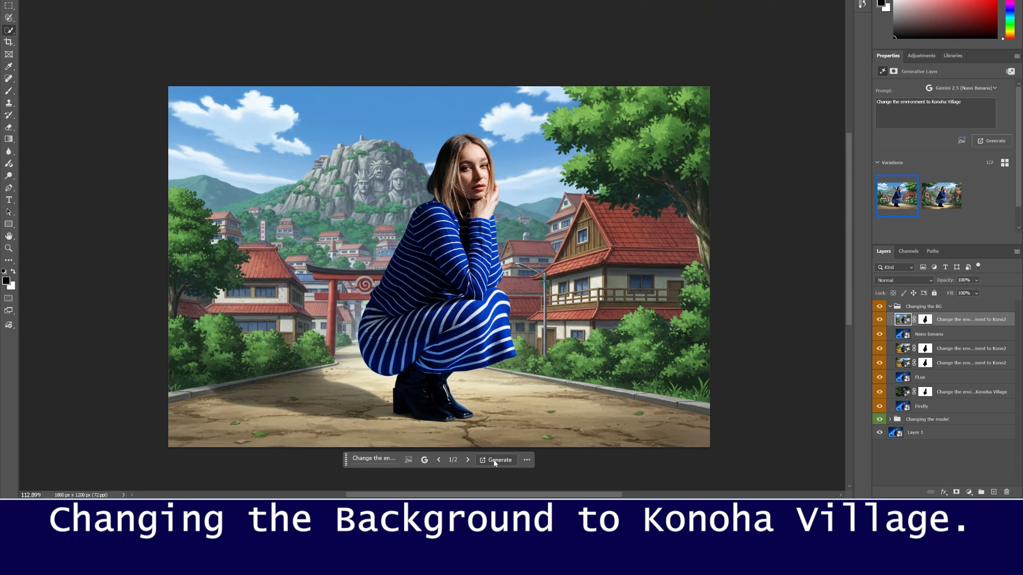
click(494, 456)
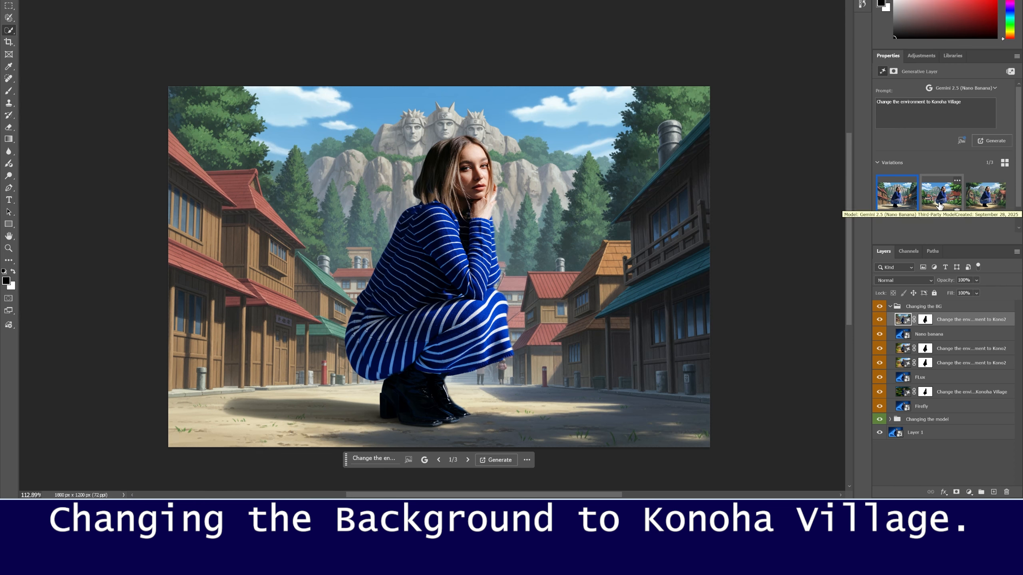
triple_click(926, 102)
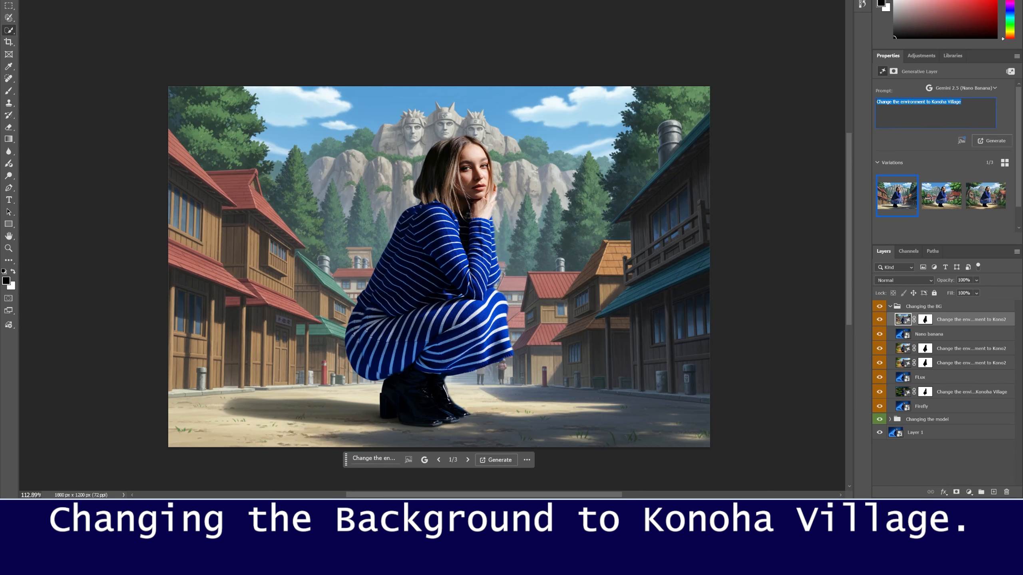
click(931, 205)
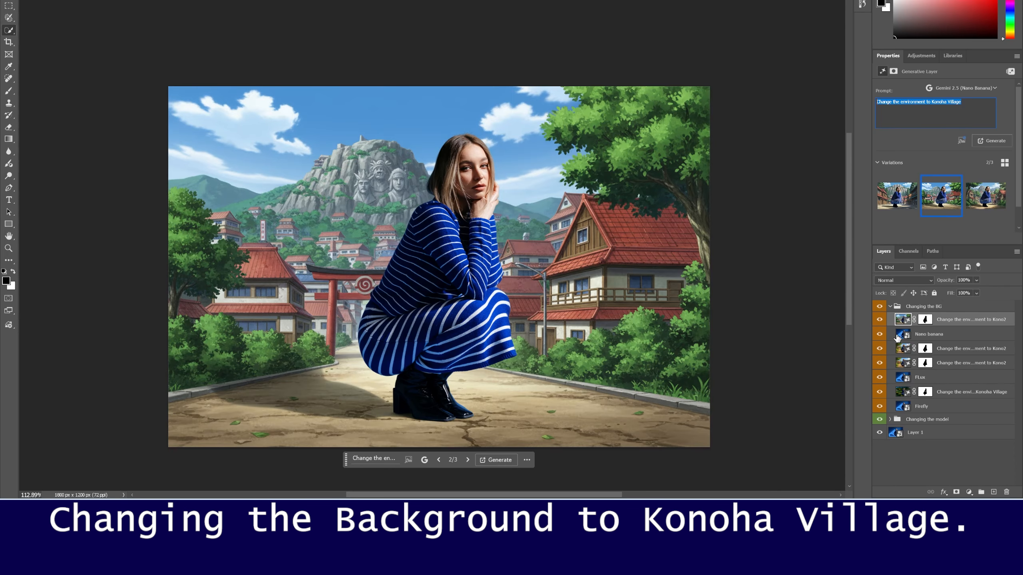
- Compare the Gemini village background with the Flux result beneath it by hiding the Nano banana layers and checking other variations
click(879, 319)
click(879, 334)
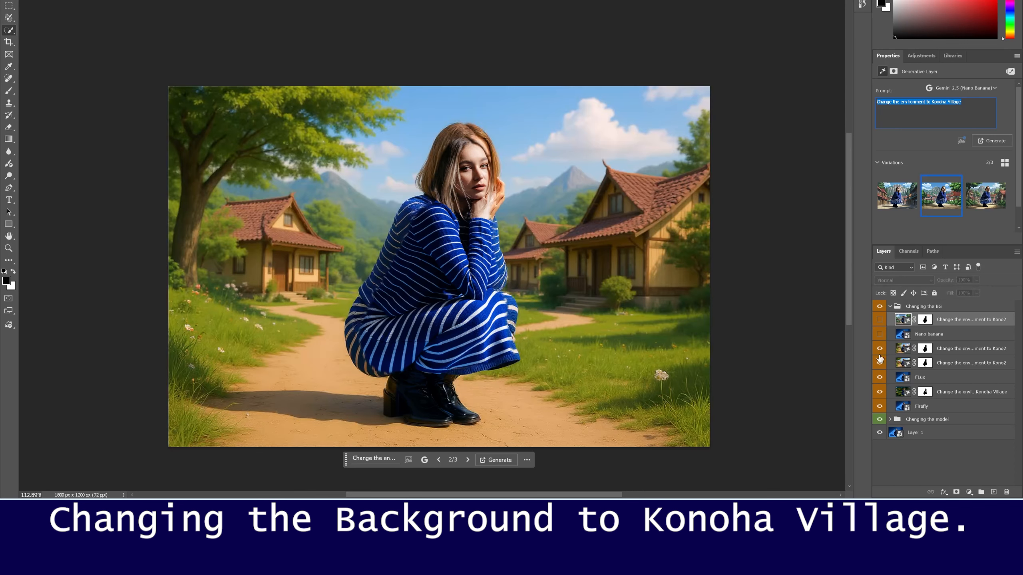
click(977, 199)
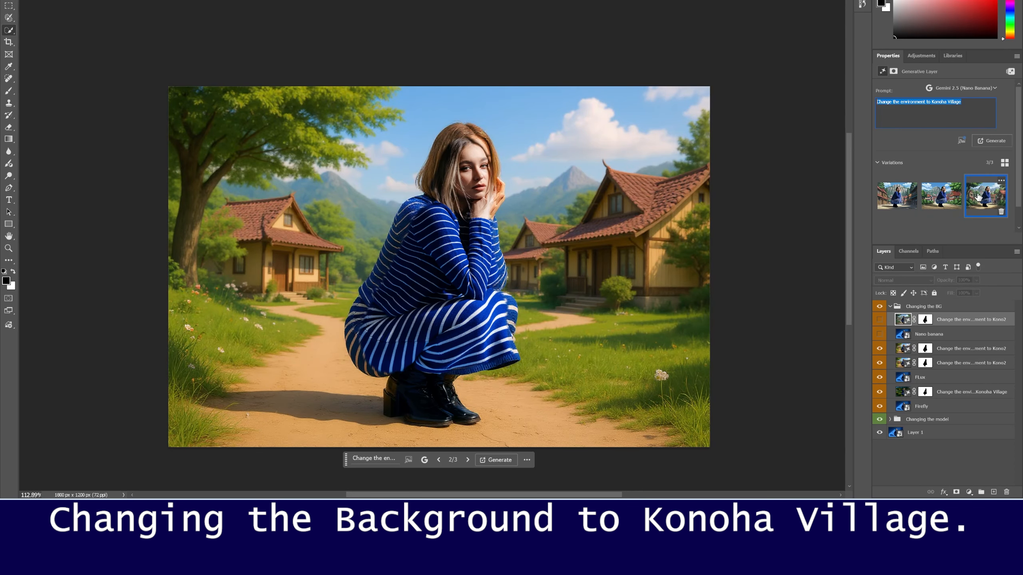
click(955, 198)
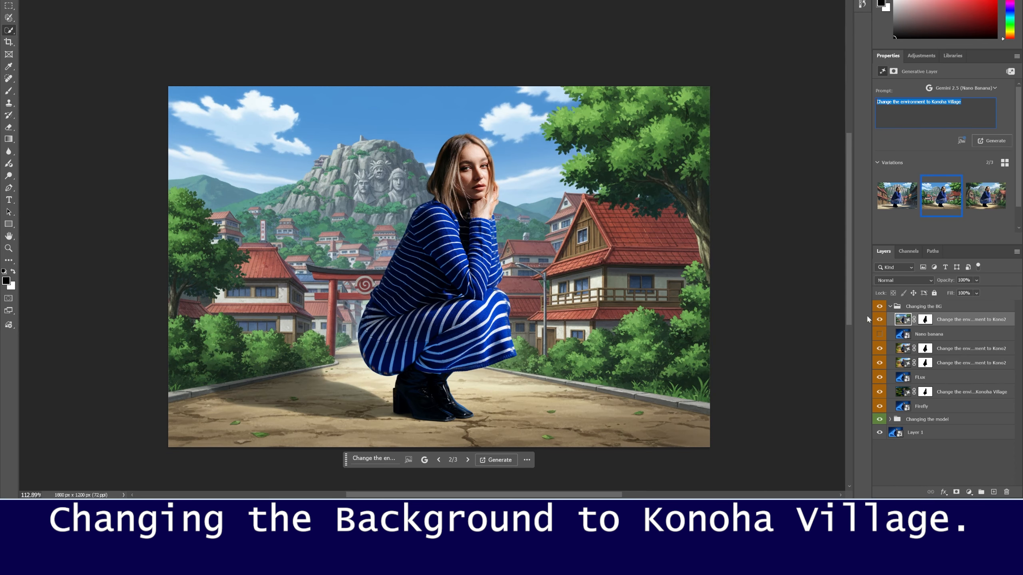
- Select the subject on the original Nano banana layer and check its outline against the generated village background
click(880, 320)
click(880, 334)
click(894, 336)
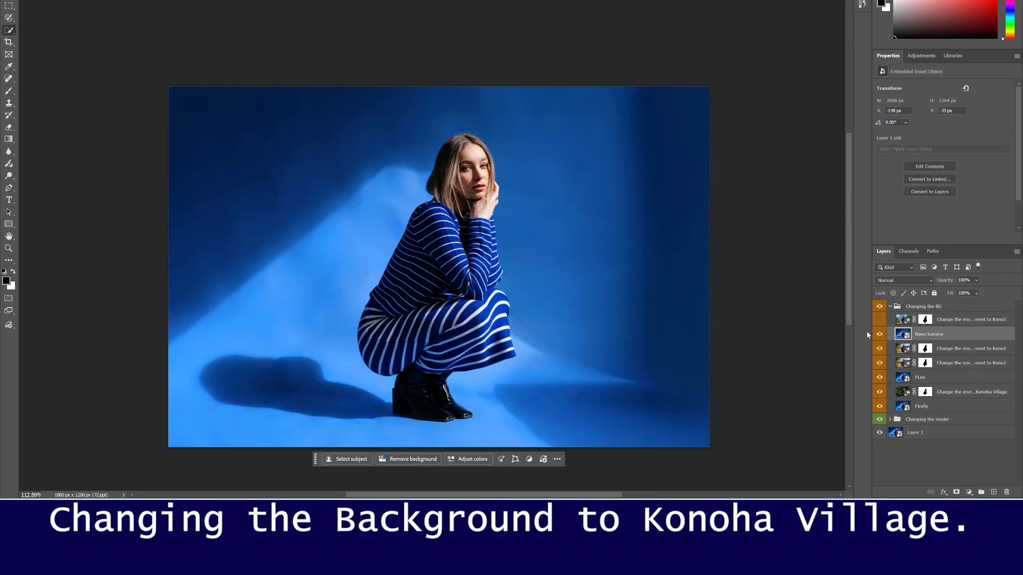
click(354, 460)
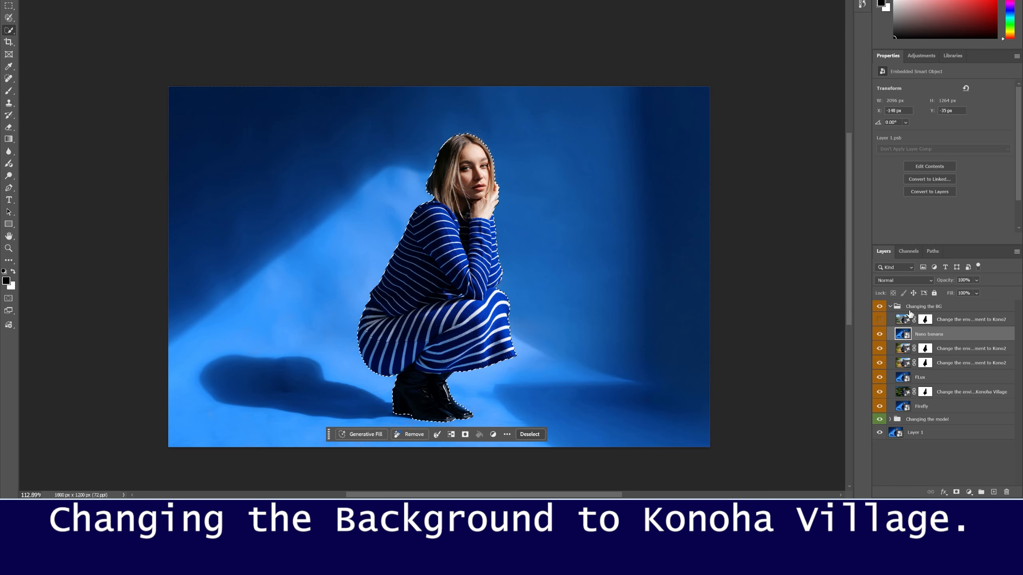
click(903, 321)
click(879, 319)
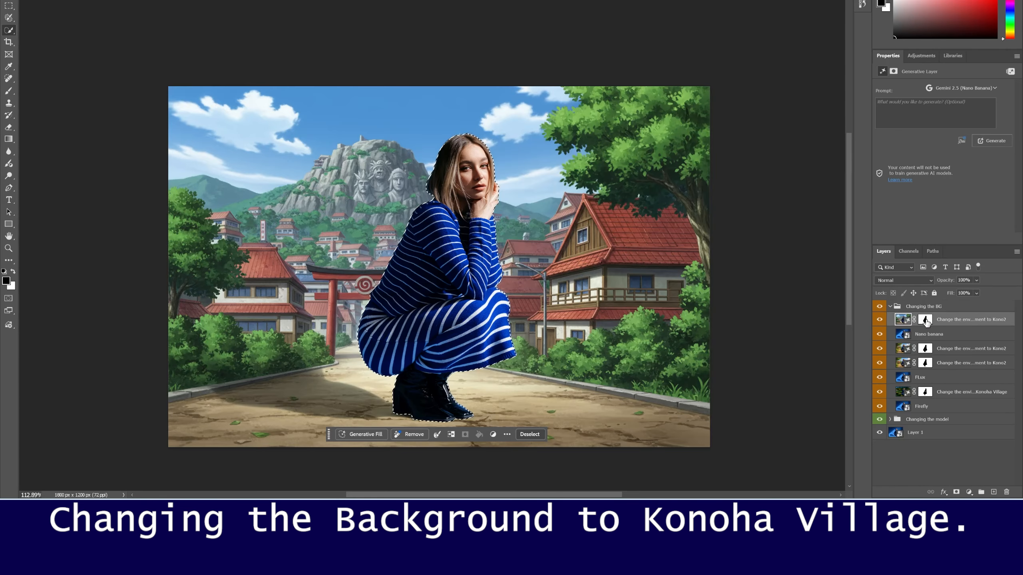
click(925, 319)
- View the three Gemini 2.5 (Nano Banana) variations of the village background in turn, ending on the third
click(902, 319)
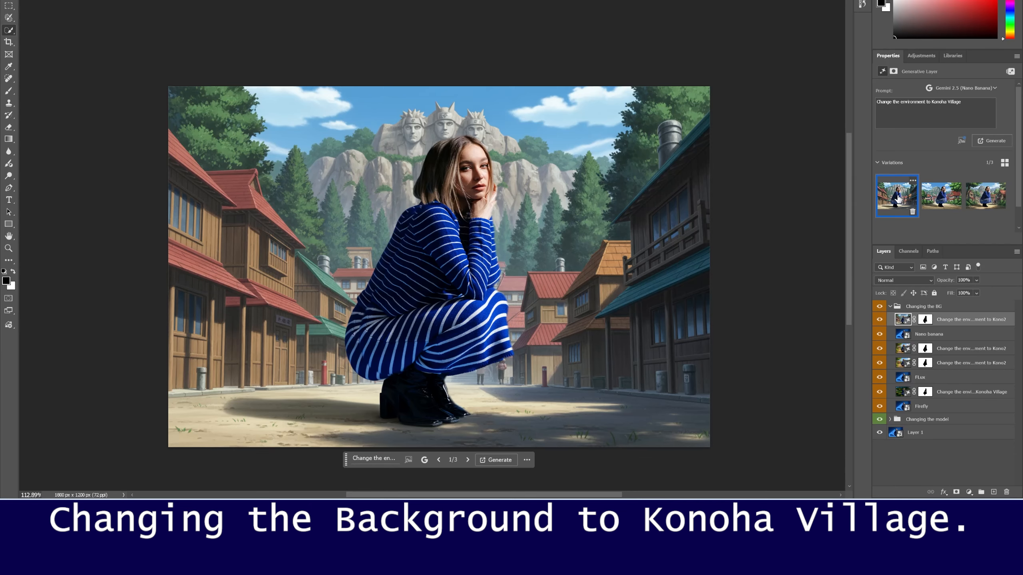
click(932, 203)
click(971, 200)
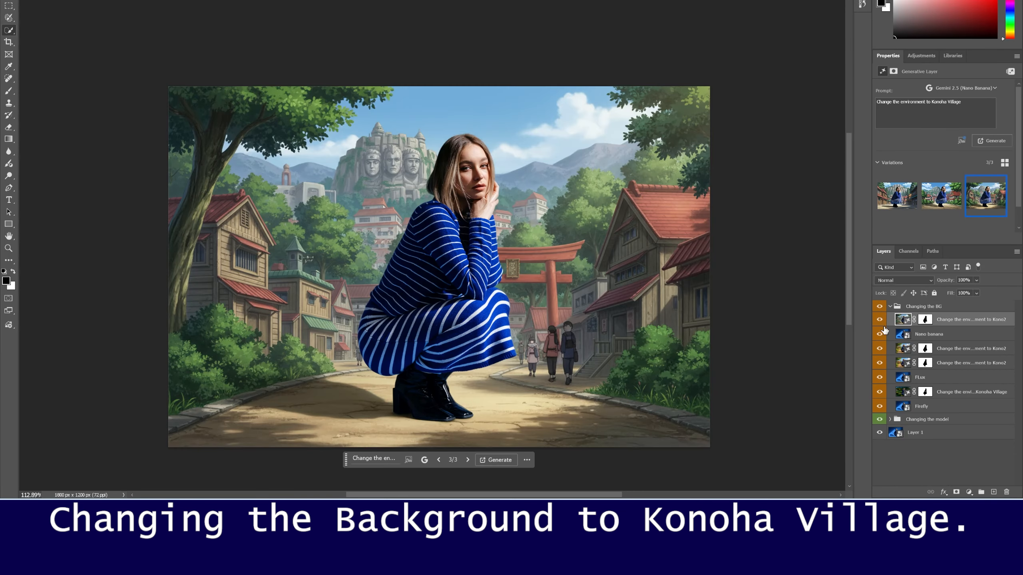
- Hide the Nano banana layers and compare the two Flux Kontext Pro village backgrounds
click(879, 320)
click(879, 334)
click(899, 351)
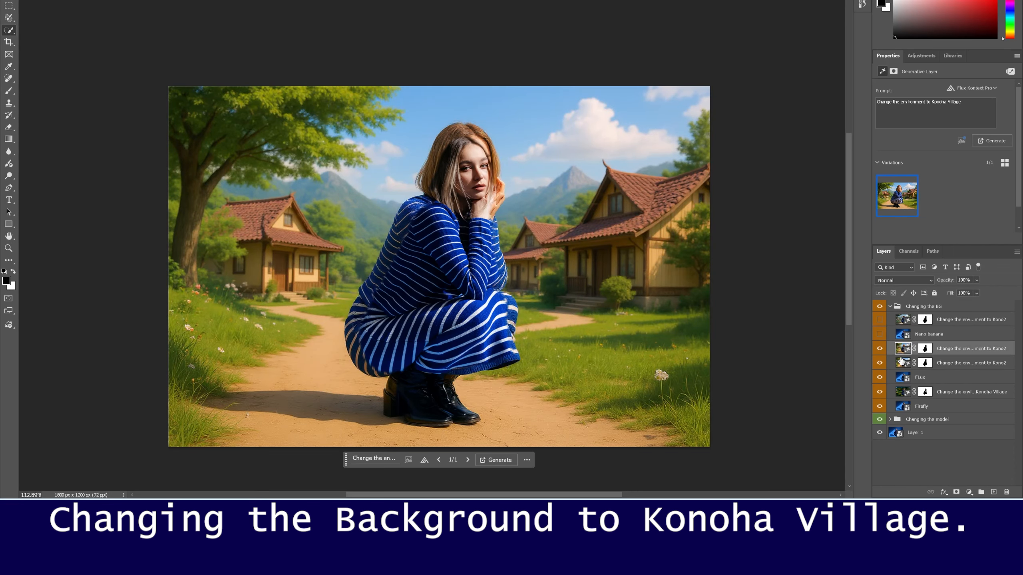
click(901, 364)
click(879, 349)
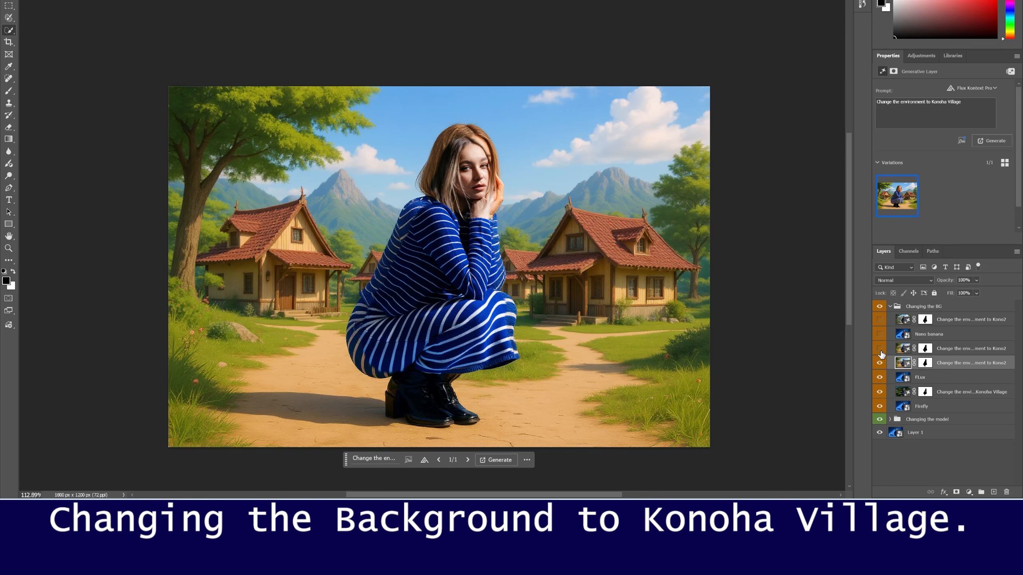
click(879, 349)
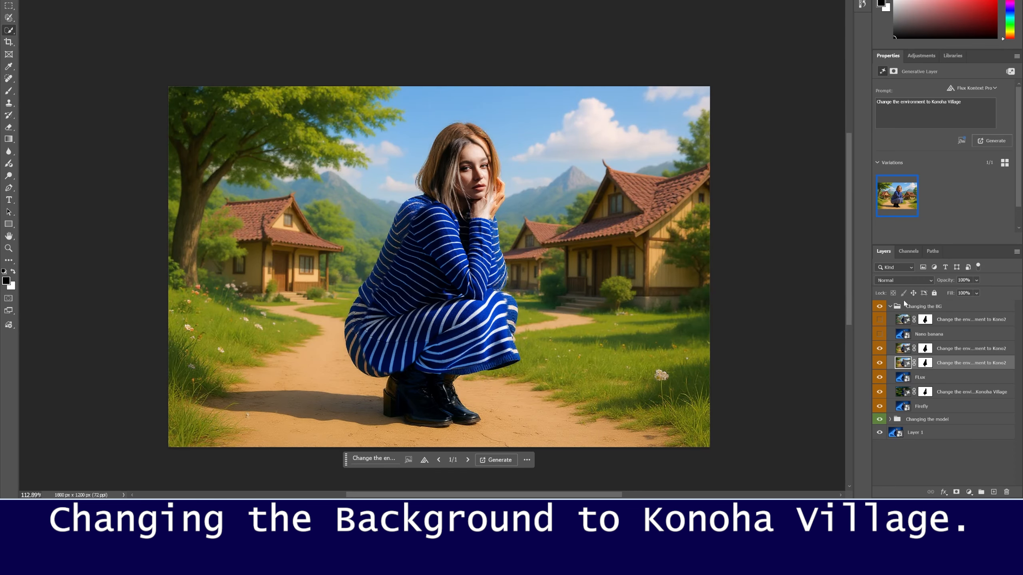
- Show the Gemini generative layer again and make its second variation active
click(879, 320)
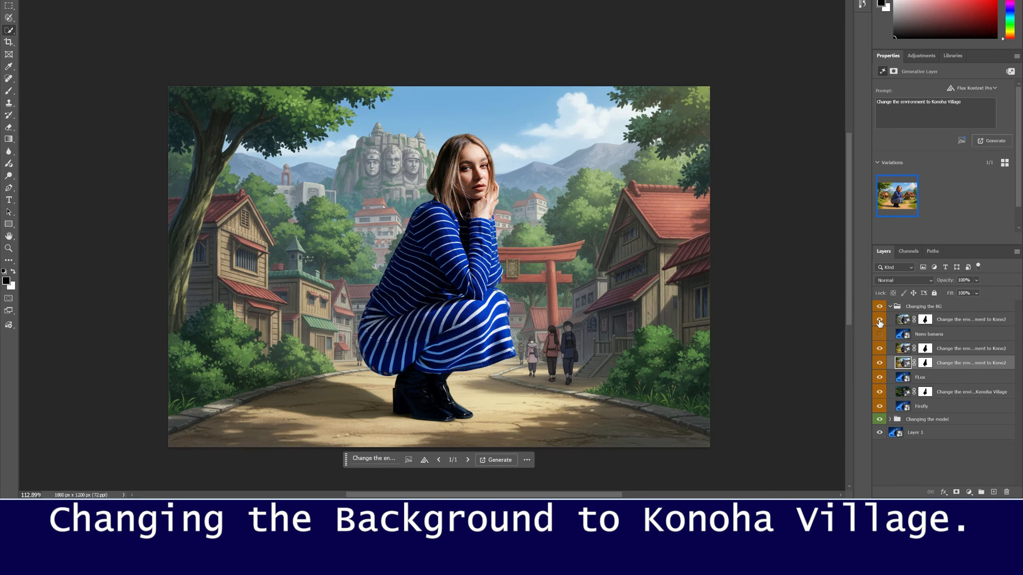
click(902, 321)
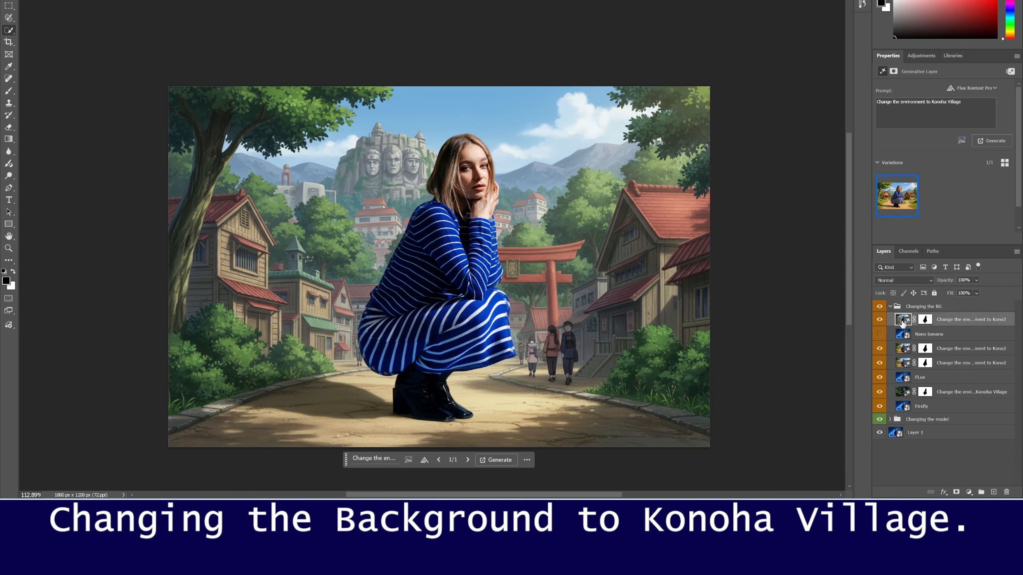
click(958, 202)
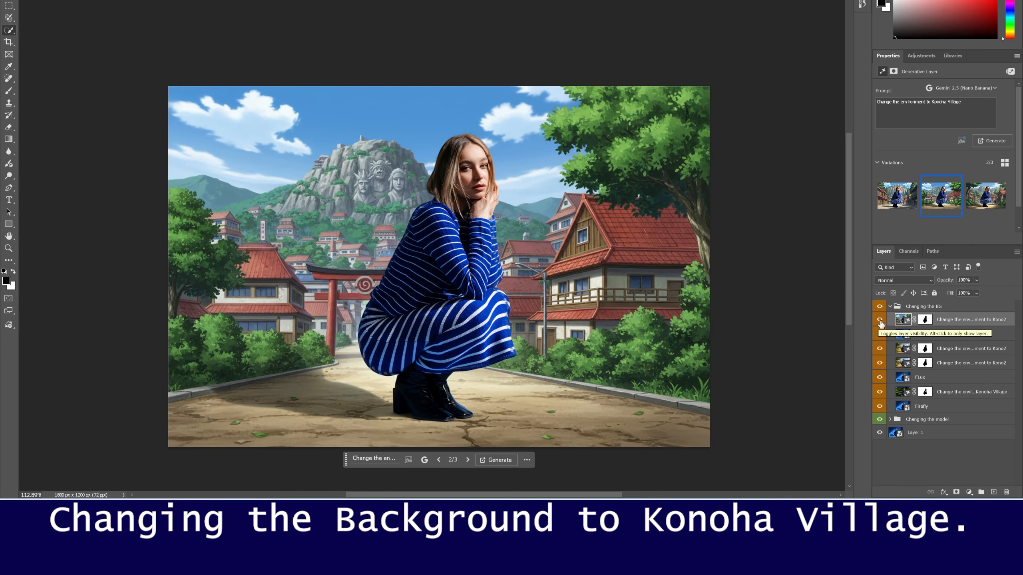
- Hide the Nano banana and Flux layers with their fills and review the three Firefly Image 3 village variations
drag(880, 325, 881, 379)
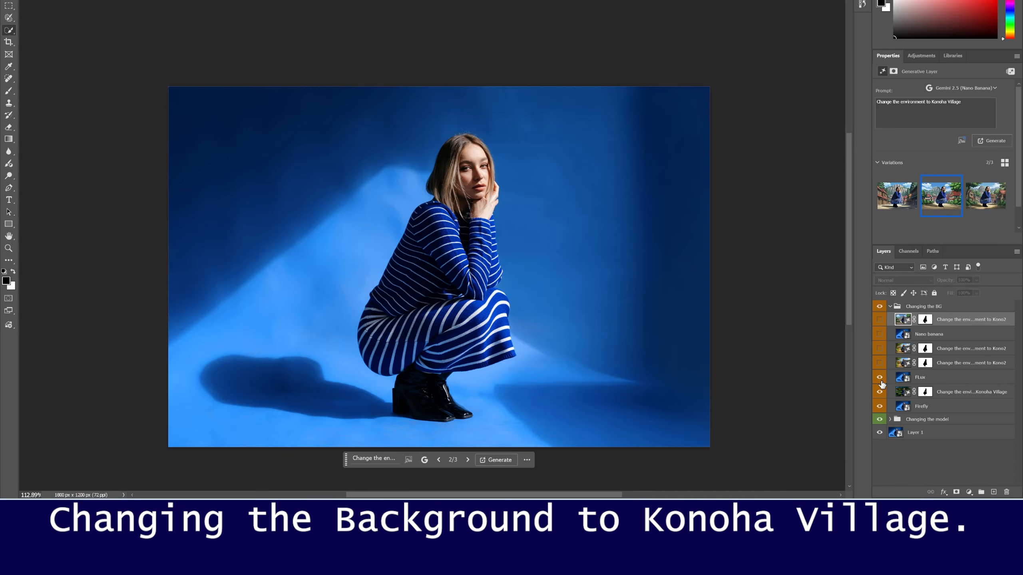
click(903, 393)
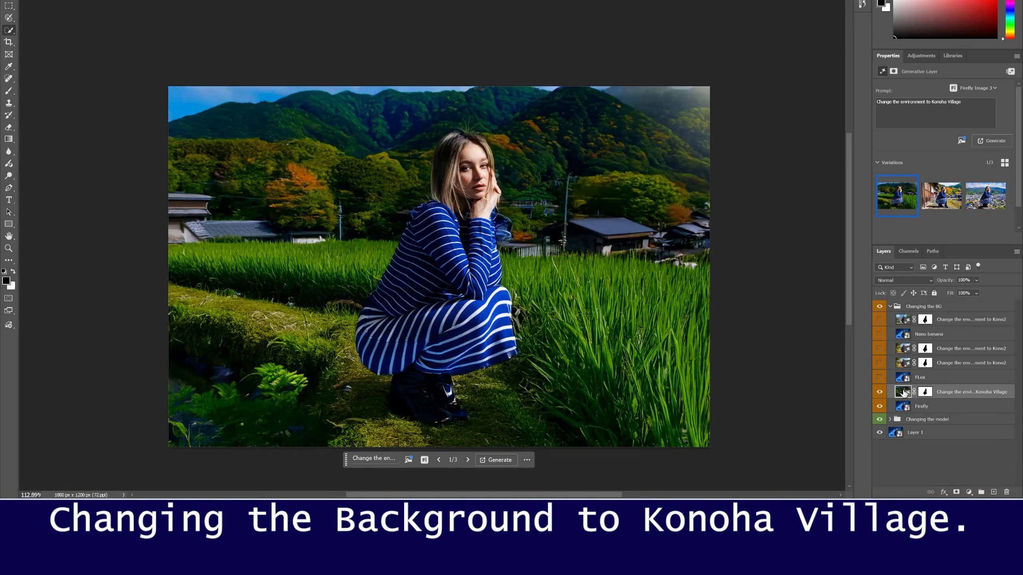
click(934, 205)
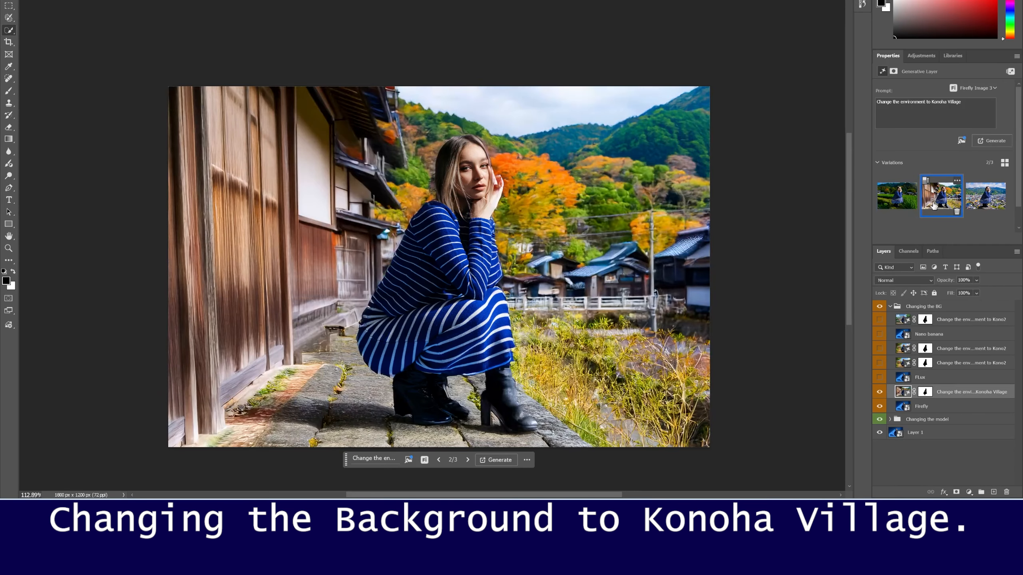
click(979, 204)
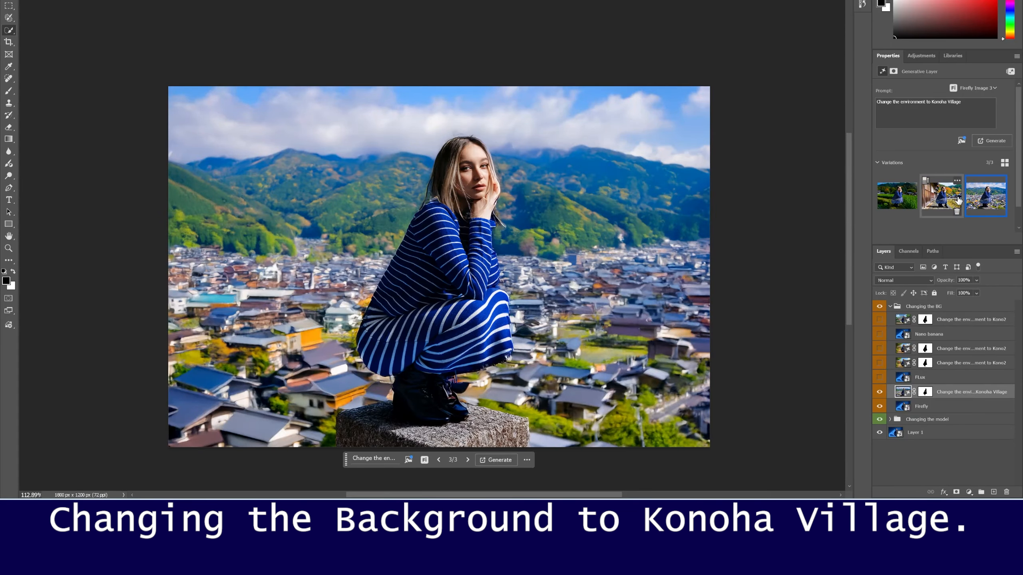
click(945, 199)
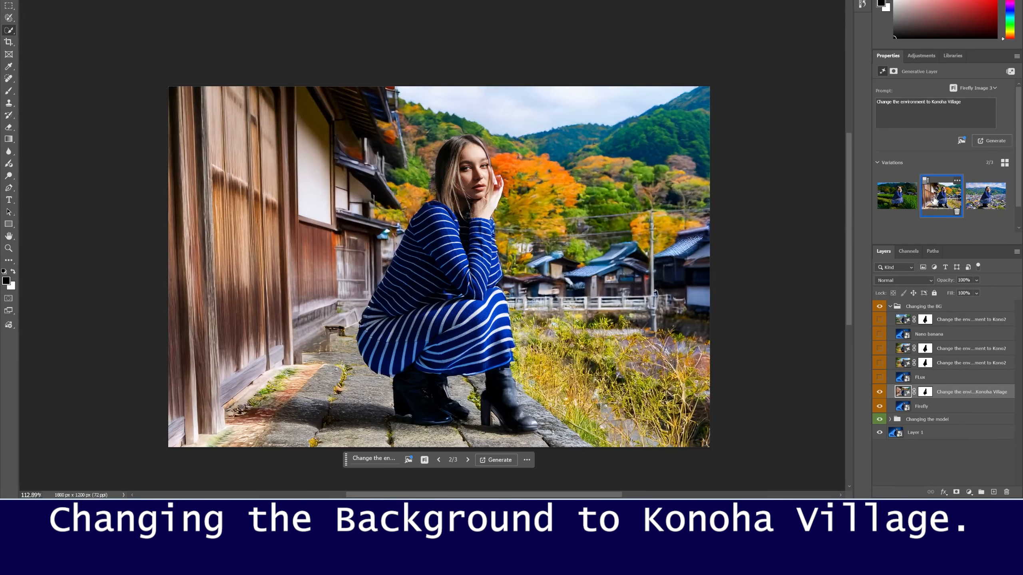
click(905, 201)
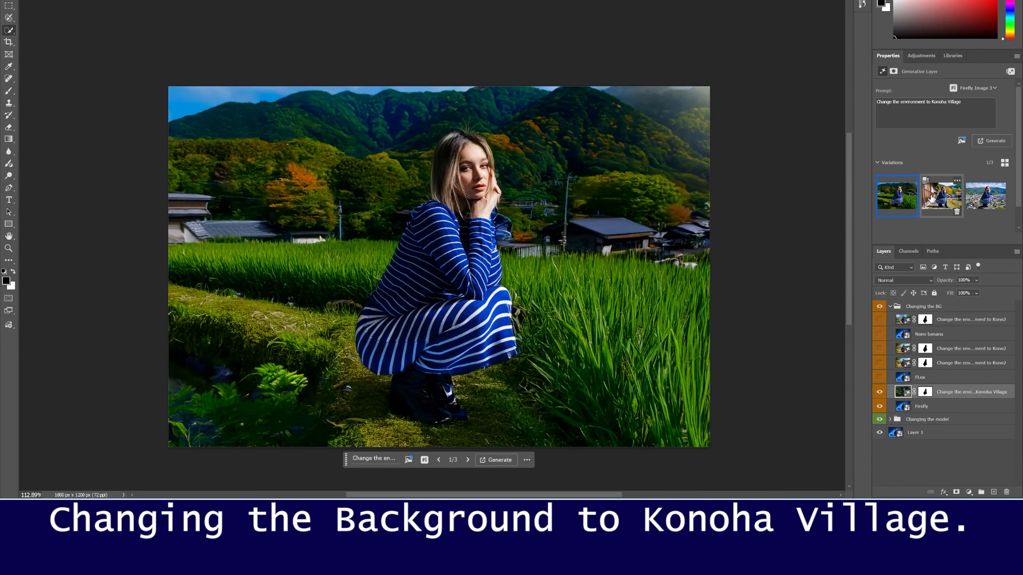
- Compare the Gemini village background with the Firefly result and review the Firefly variations again, ending on the first
click(879, 320)
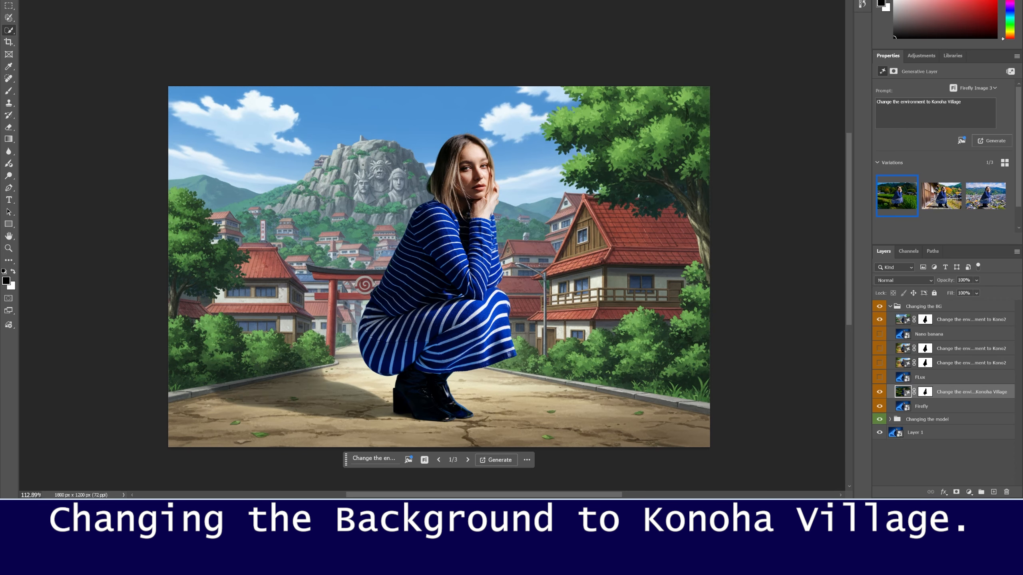
click(880, 320)
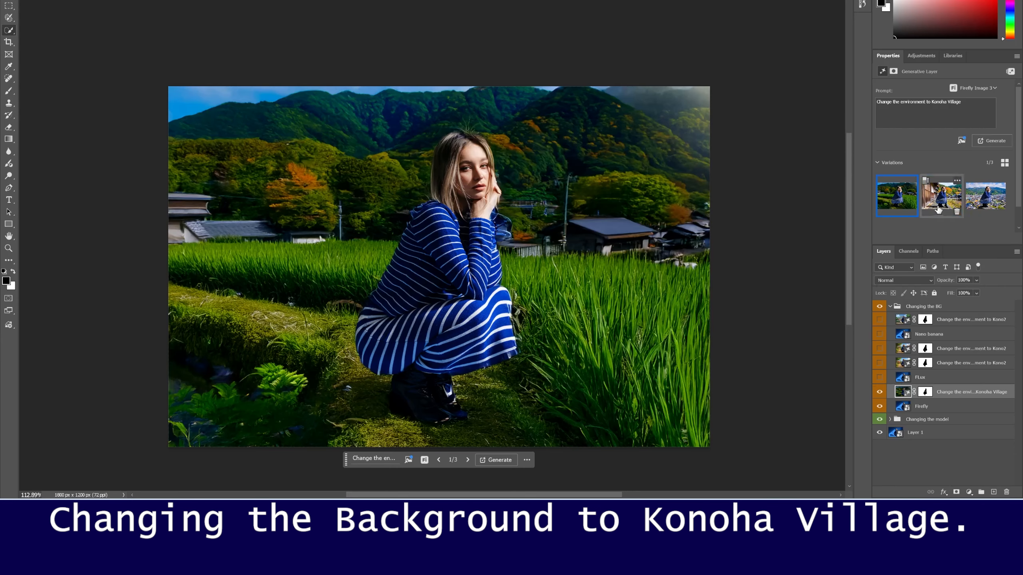
click(959, 201)
click(970, 203)
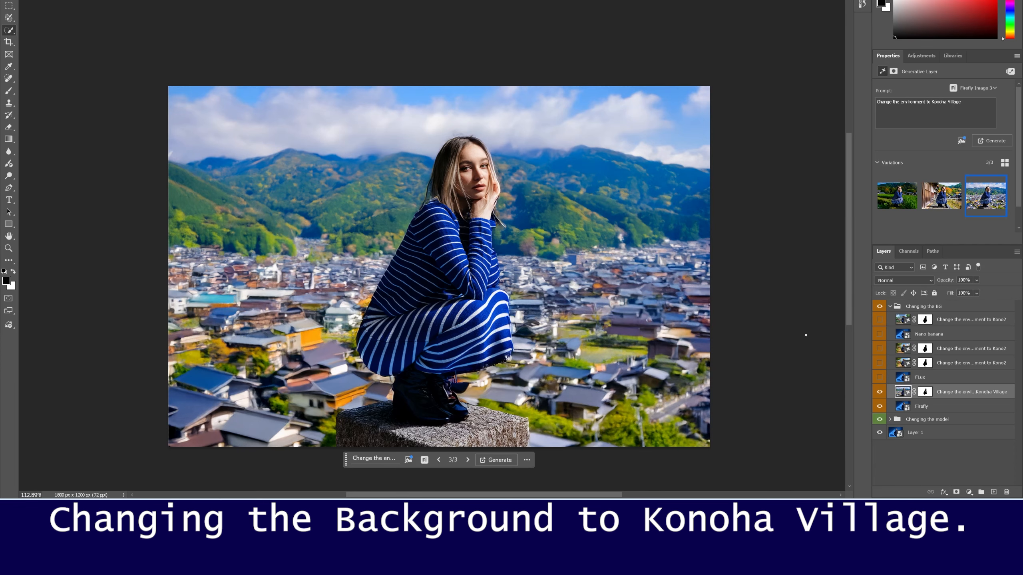
click(945, 198)
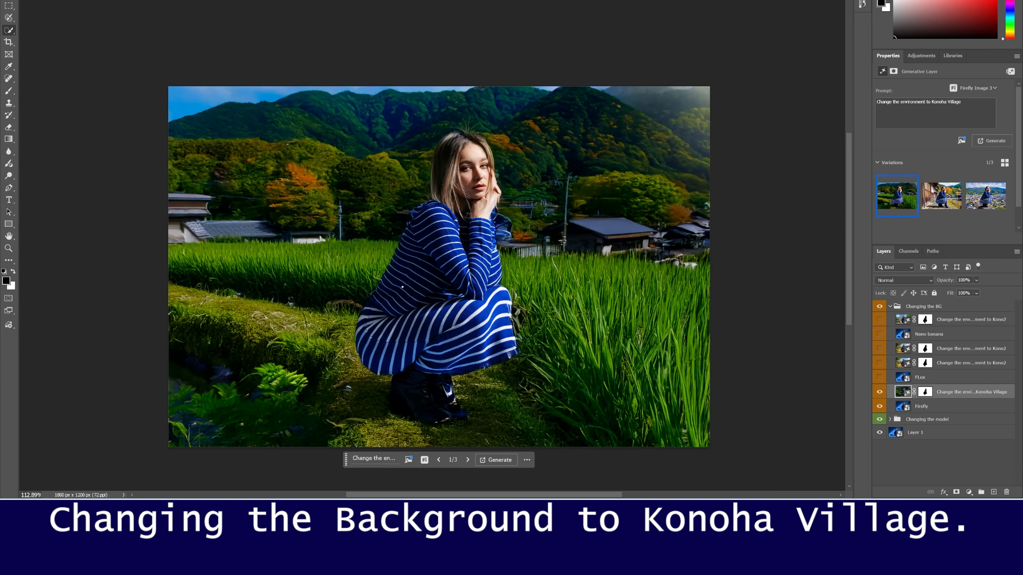
- Show the hidden Flux and Nano banana layers with their fills again, toggling the Gemini background to compare it with the original
click(880, 363)
click(879, 377)
click(879, 349)
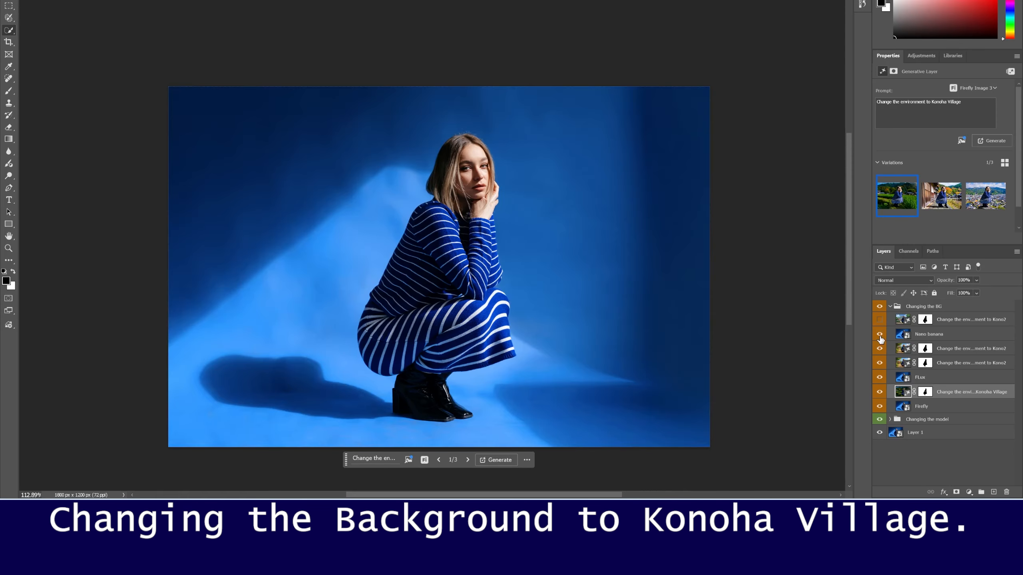
click(880, 334)
click(879, 320)
click(880, 320)
click(879, 320)
click(880, 321)
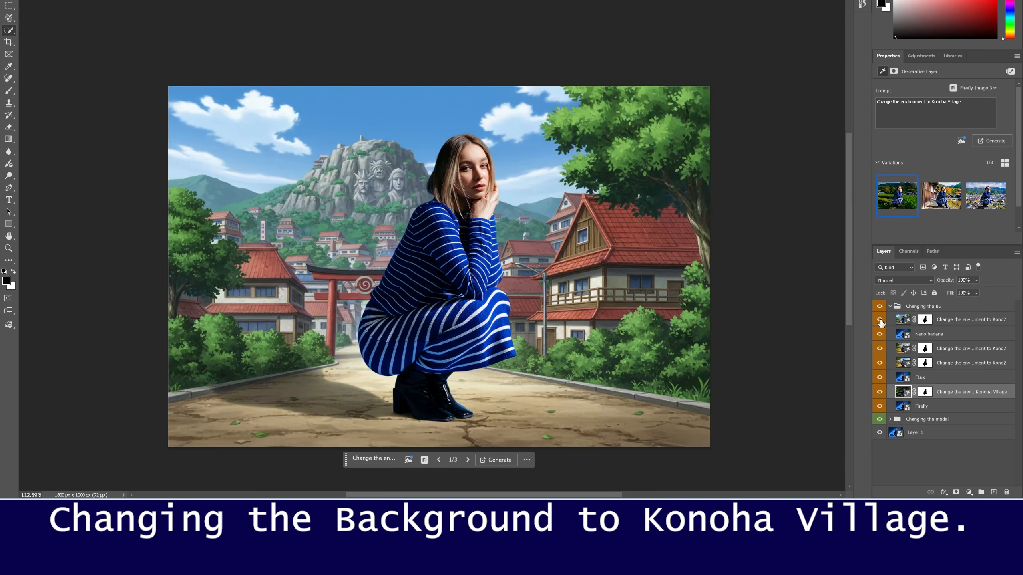
- Review the first two Gemini variations and generate a fourth one with the same "Change the environment to Konoha Village" prompt
click(900, 321)
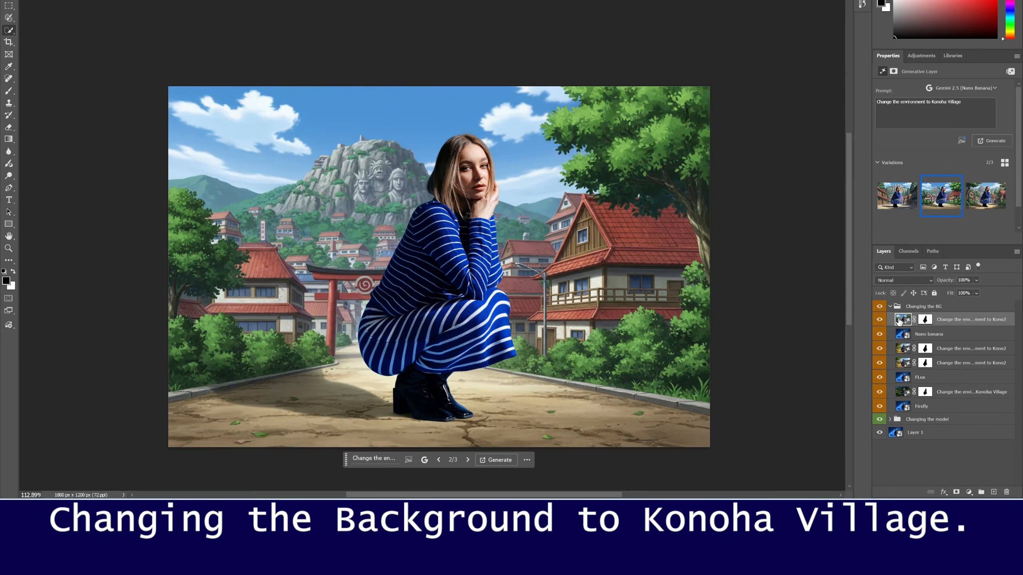
click(897, 196)
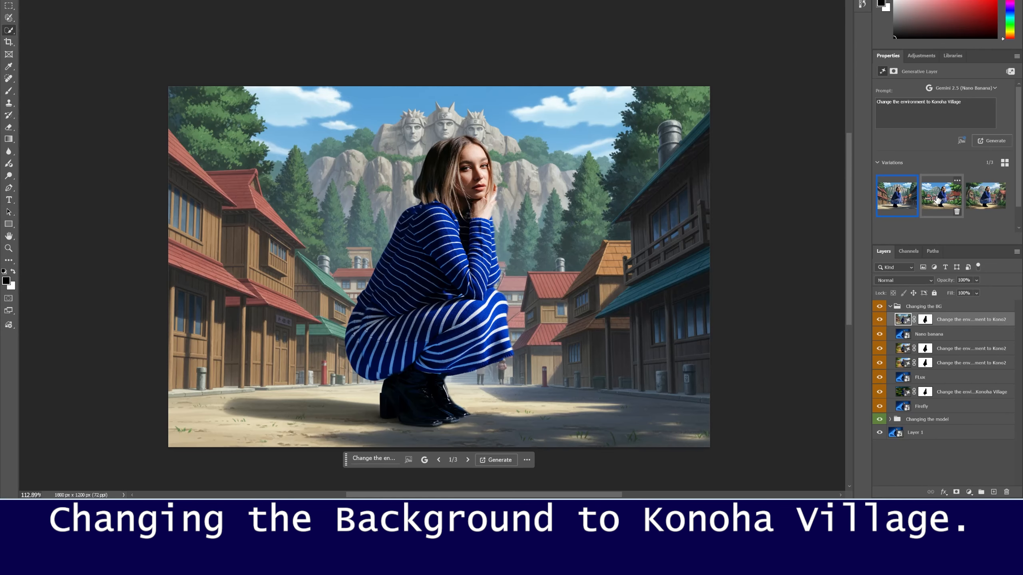
click(938, 198)
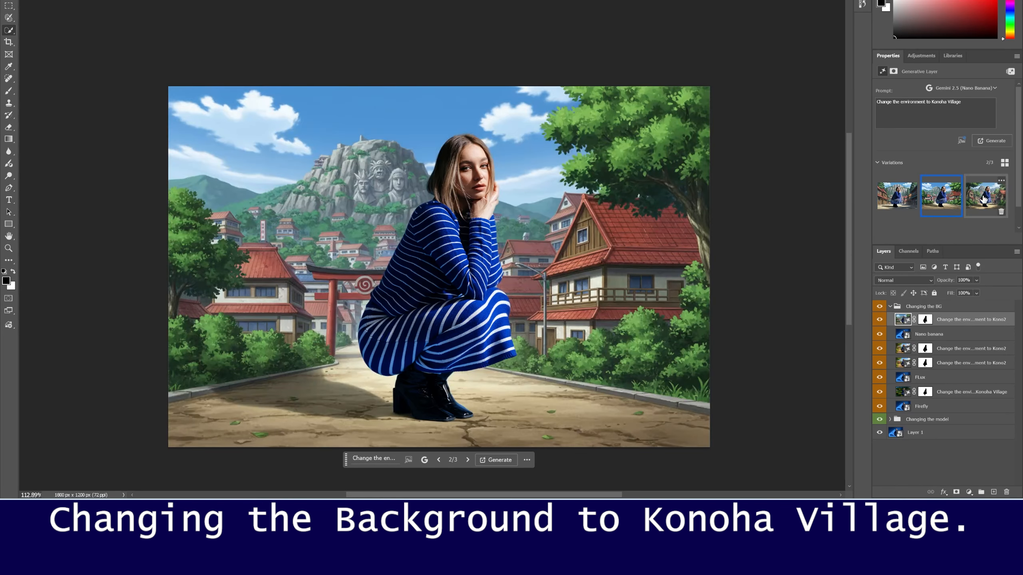
click(992, 140)
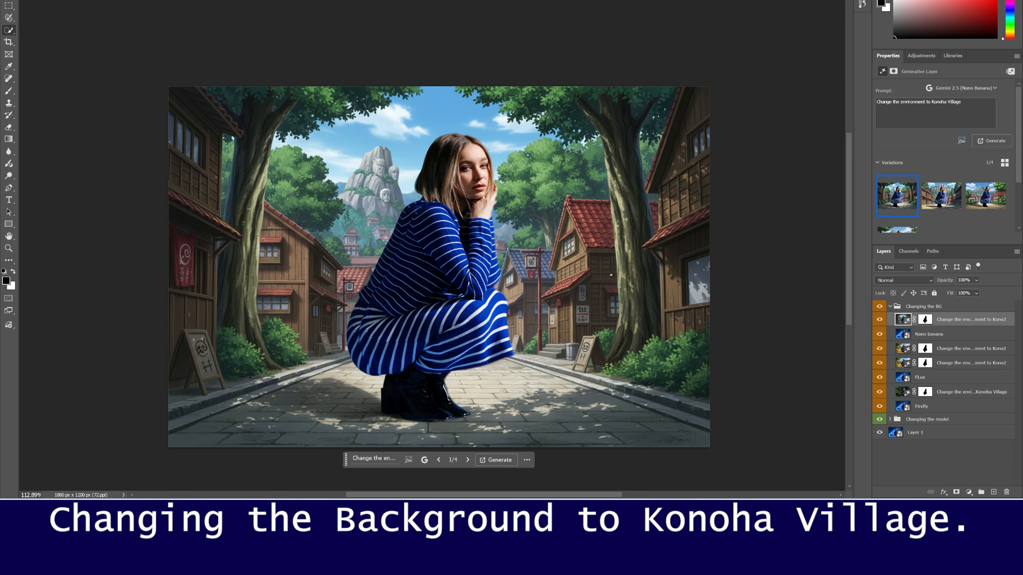
- Copy the Nano banana layer above the Gemini village fill, masked to the automatically selected woman, with the fill shown again underneath
click(880, 319)
click(901, 338)
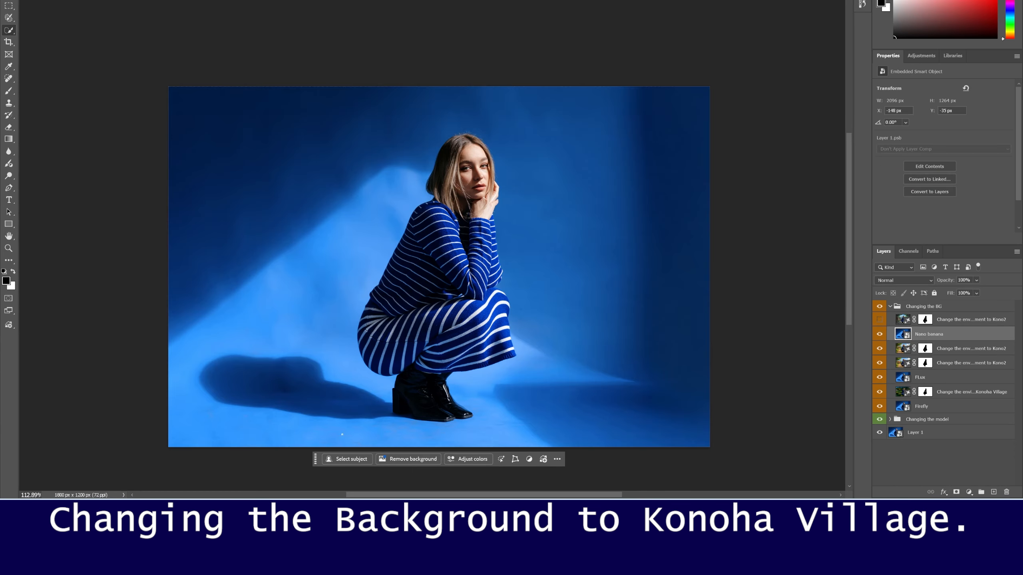
click(348, 459)
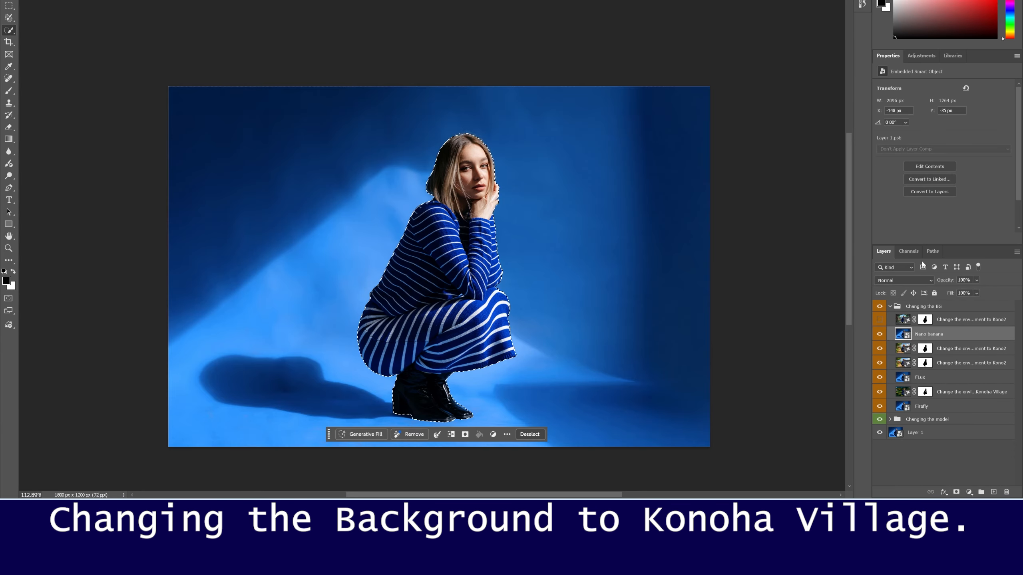
right_click(427, 257)
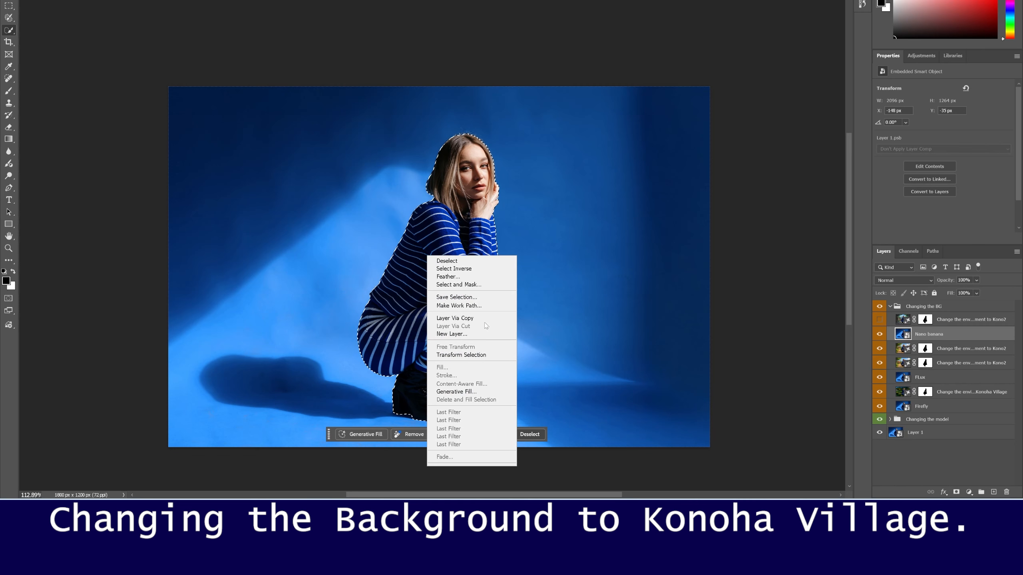
click(455, 318)
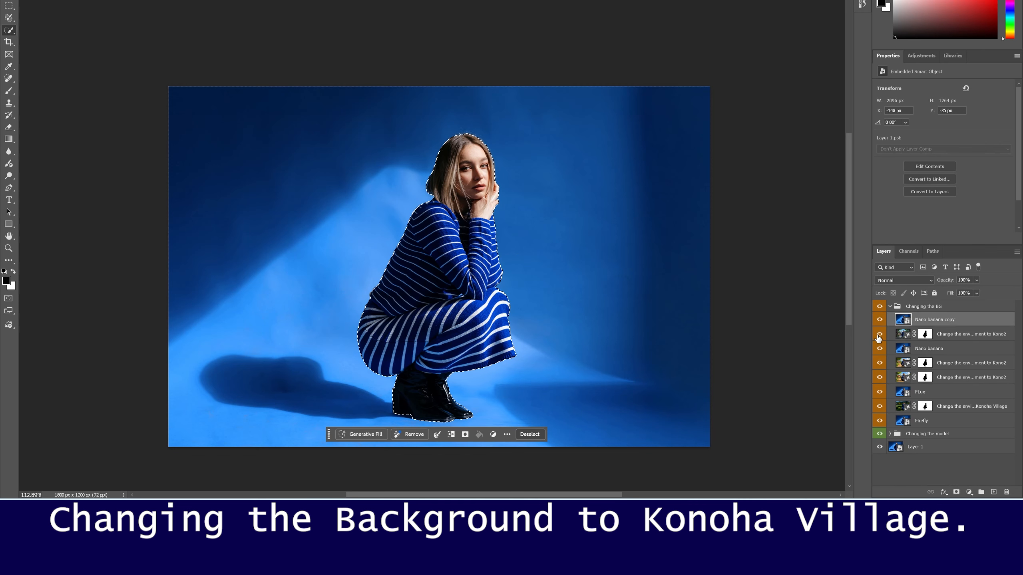
click(879, 335)
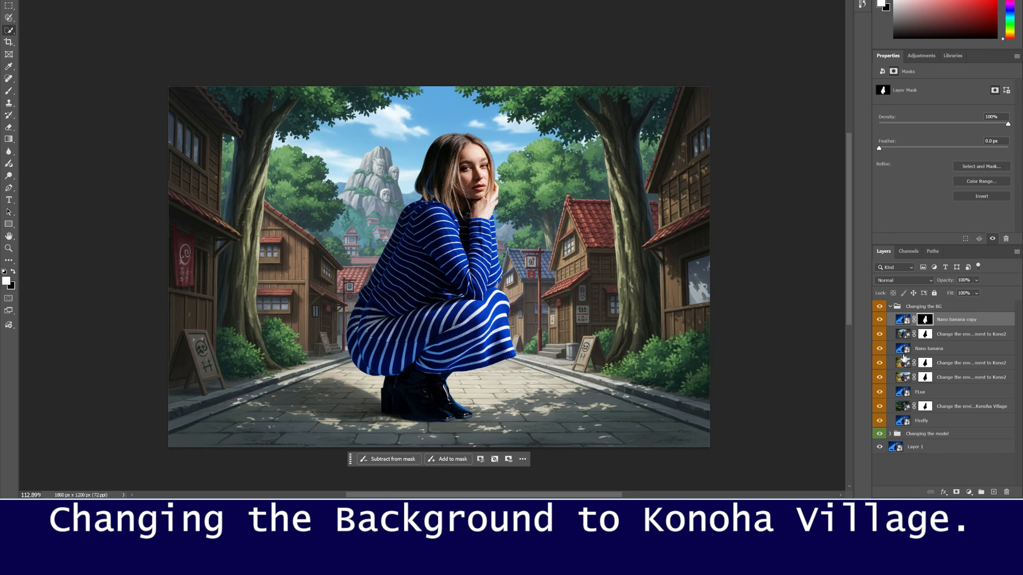
key(ctrl+alt+m)
- Remove the woman from the Gemini village layer with a generative fill prompted "remove", and show the masked Nano banana copy over it
click(905, 335)
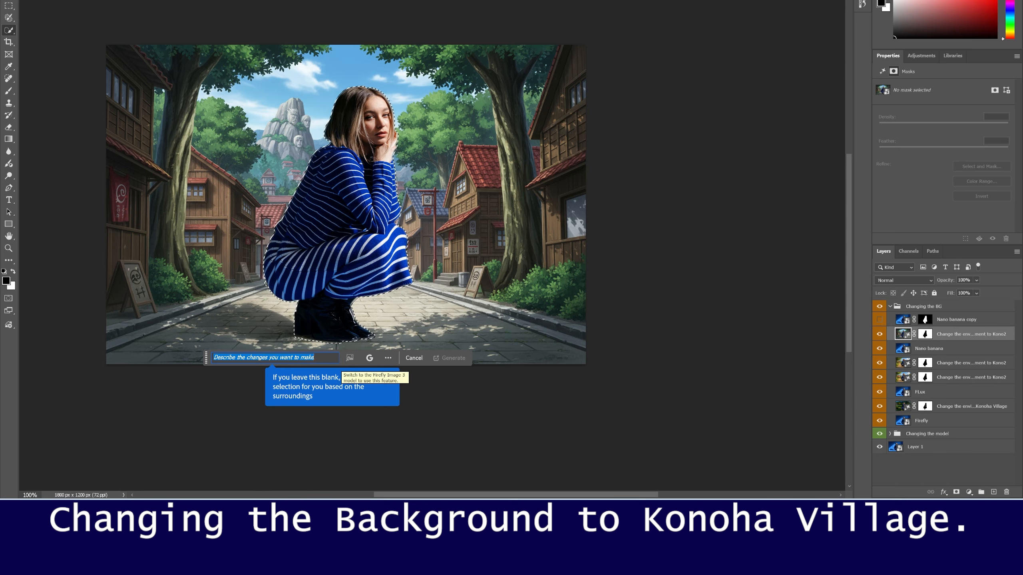
text(remove)
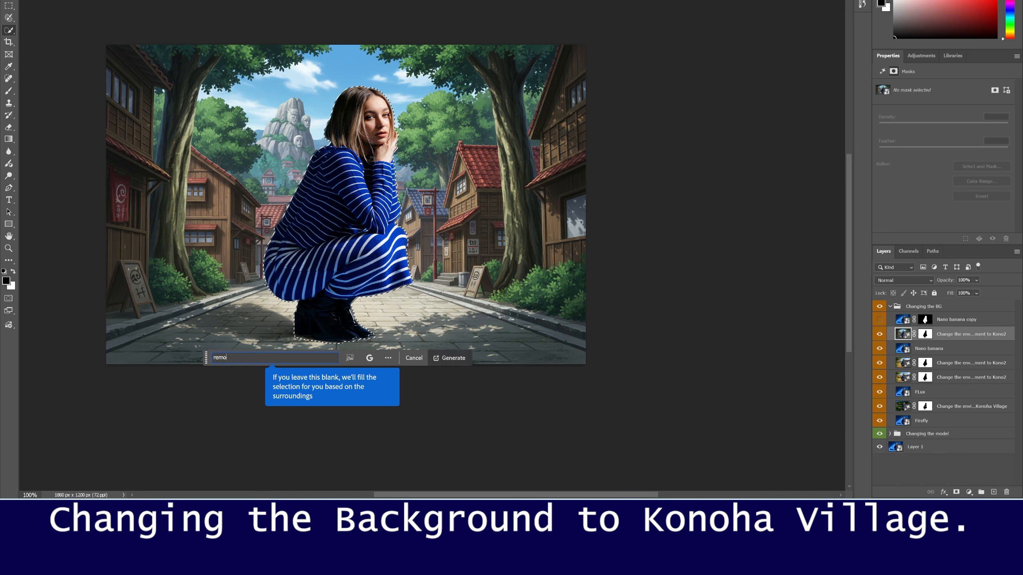
key(Return)
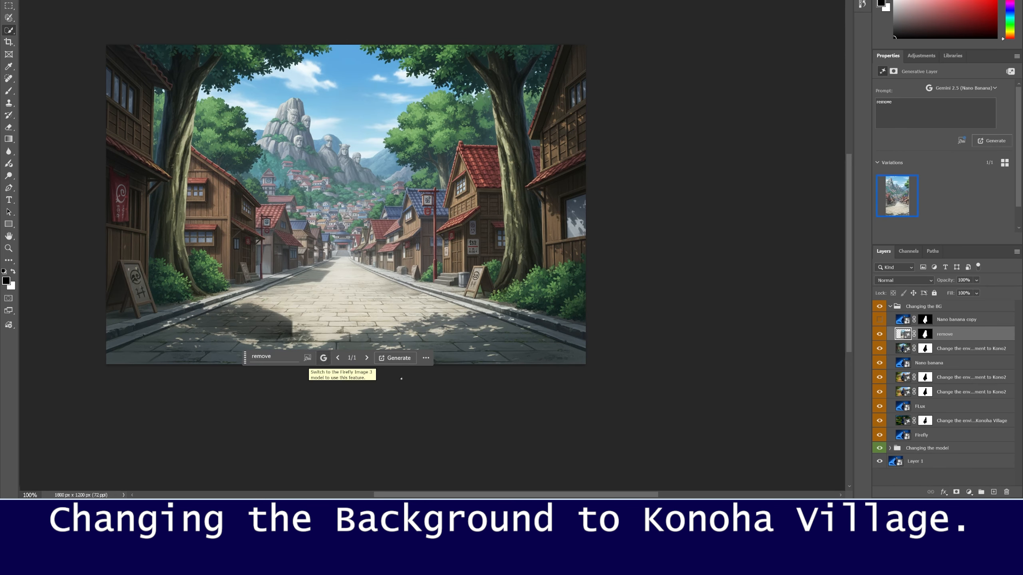
click(880, 320)
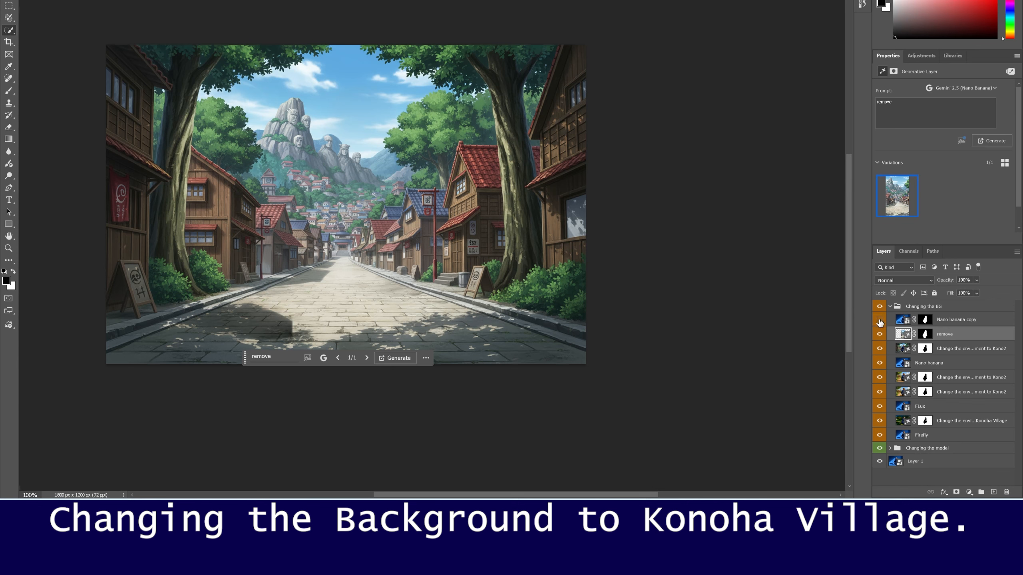
click(879, 320)
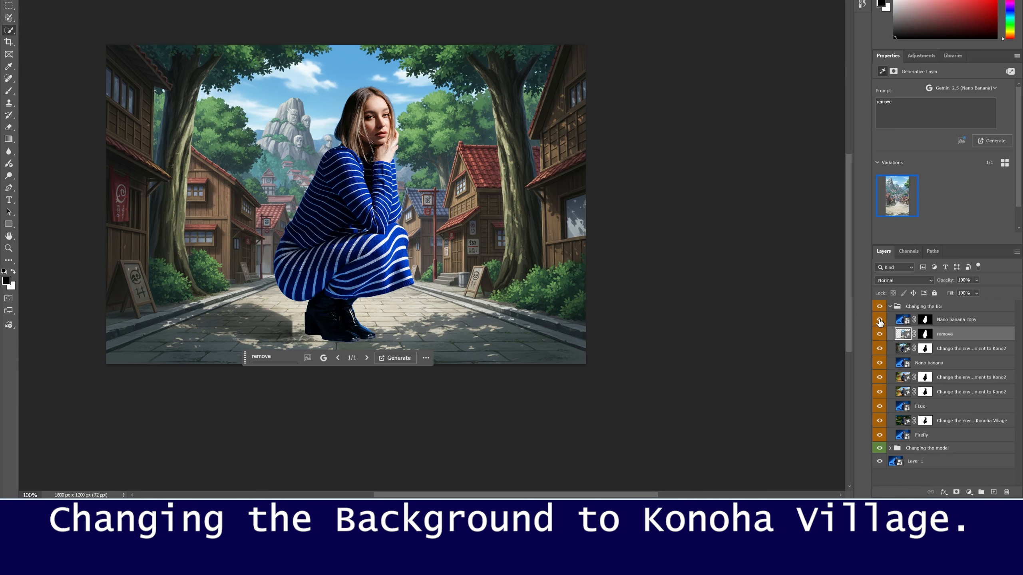
- Toggle the remove layer and the Nano banana copy to compare the Gemini-altered woman with the original one
click(880, 335)
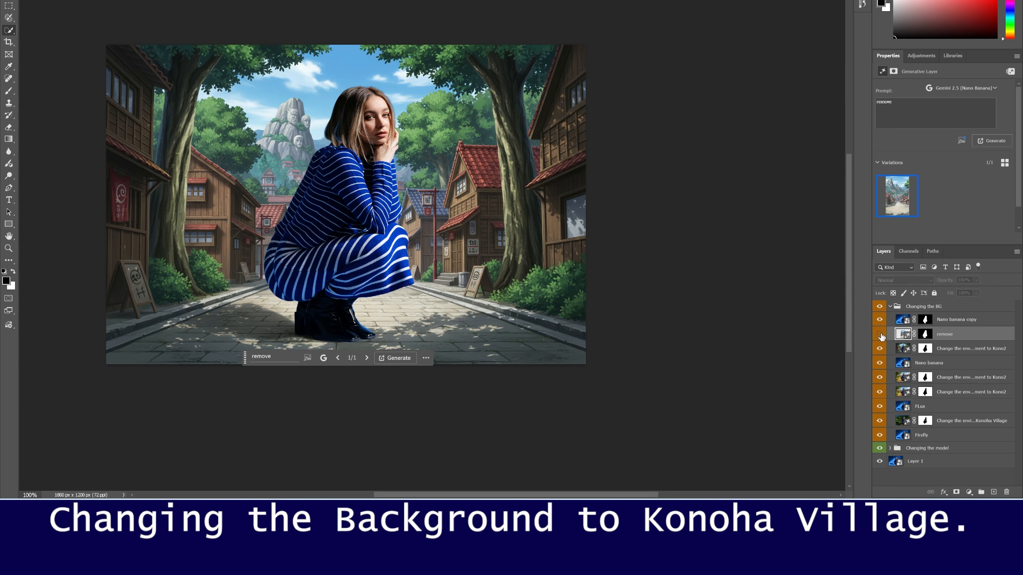
click(880, 334)
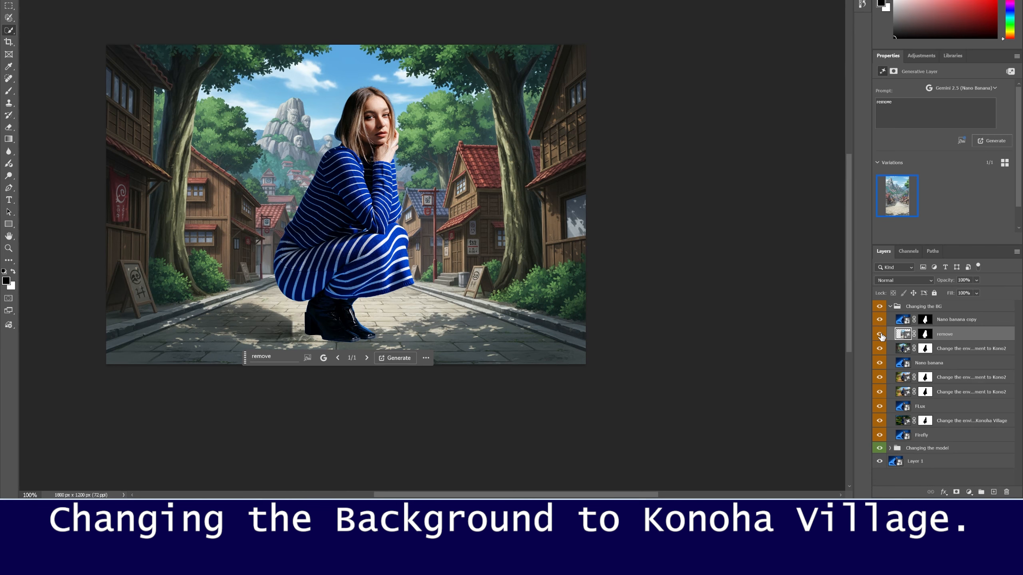
click(880, 335)
click(880, 334)
click(880, 320)
click(880, 320)
- Paint white on the Nano banana copy's mask to reveal the original shadow on the ground behind the woman's boots
click(904, 320)
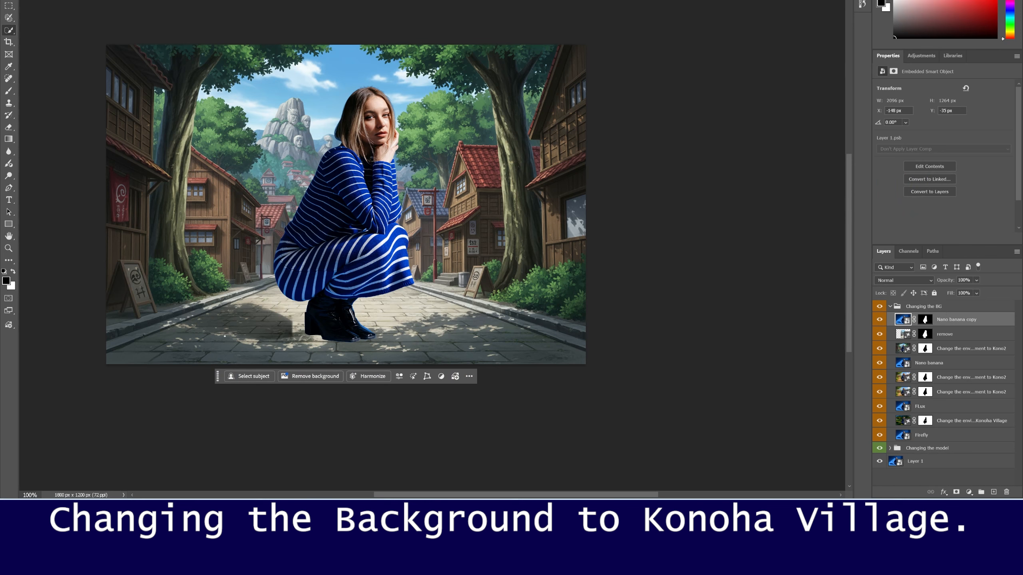
key(b)
click(924, 320)
key(x)
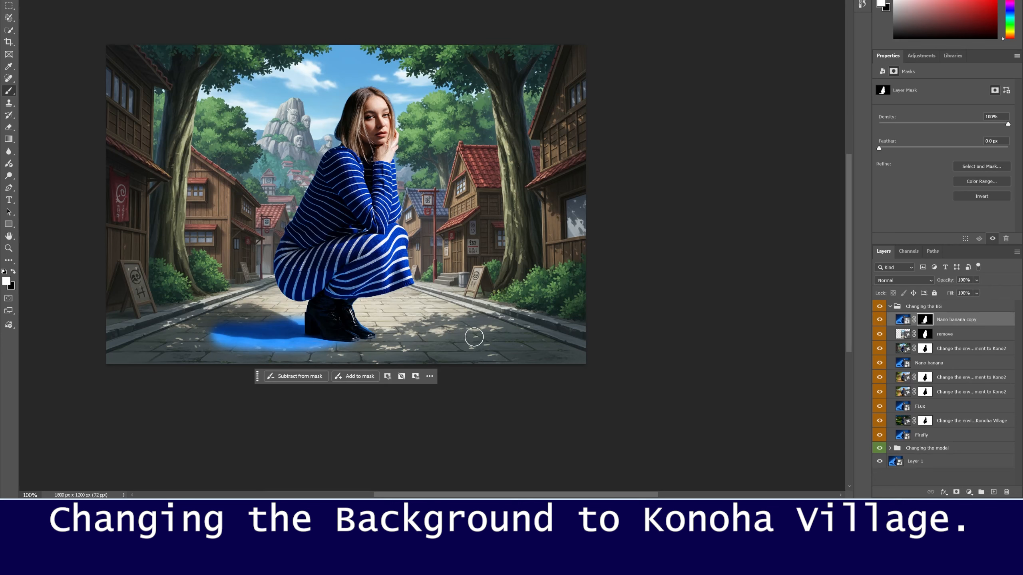
- Lasso the blue shadow area beside the boots and add a Black & White adjustment layer limited to that selection
key(l)
mouse_move(353, 346)
mouse_down()
mouse_move(241, 365)
mouse_move(106, 306)
mouse_move(306, 323)
mouse_up()
drag(223, 329, 194, 364)
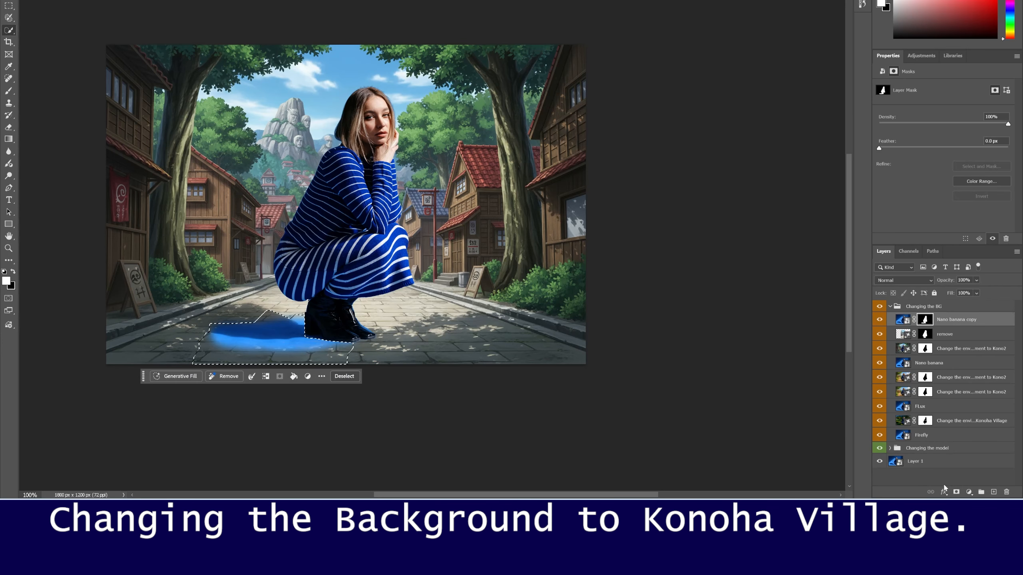
click(970, 495)
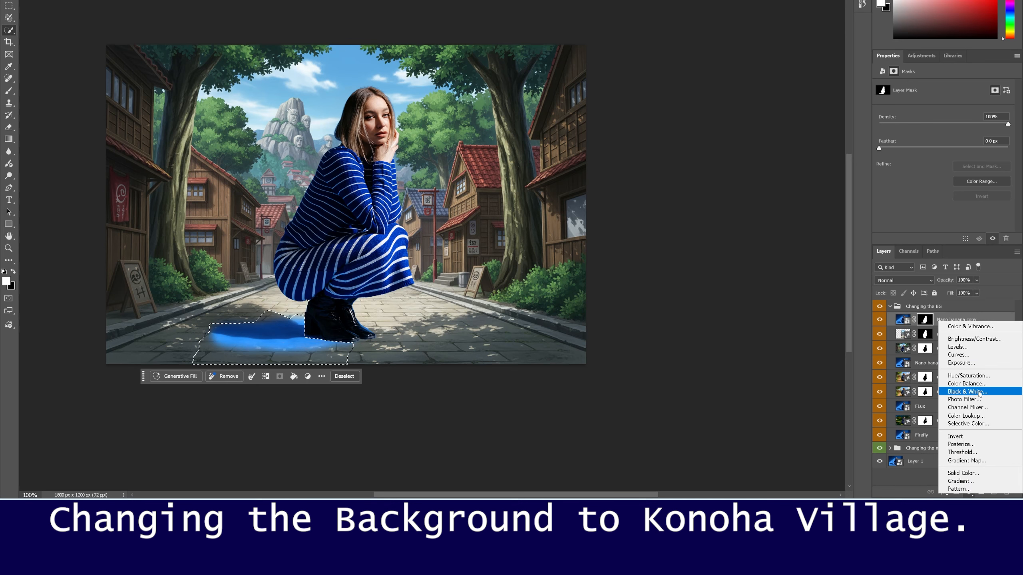
click(975, 393)
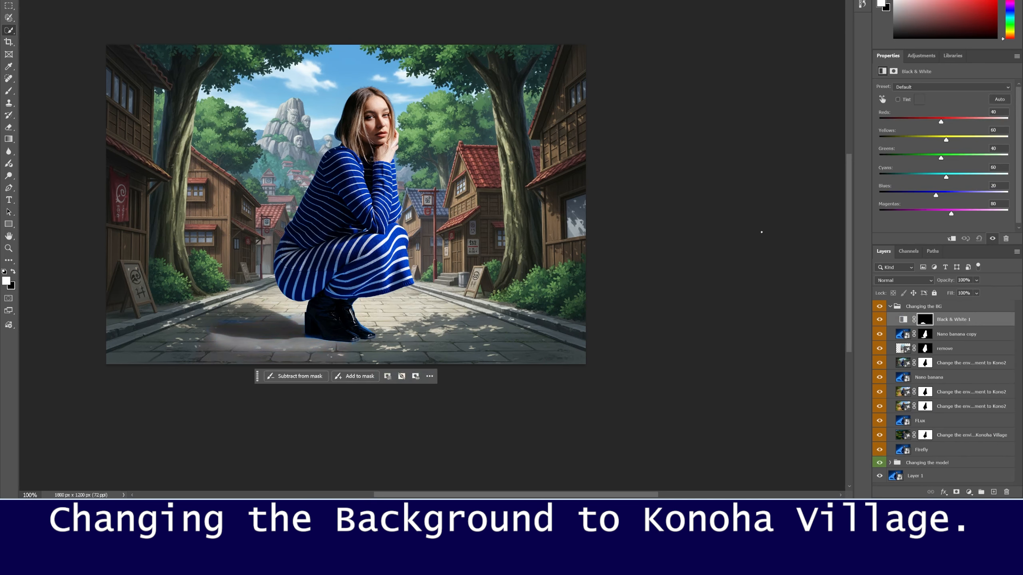
- Brush the Black & White layer's mask along the shadow and boots to neutralize the leftover blue, and deselect all layers
key(b)
mouse_move(235, 325)
mouse_down()
mouse_move(224, 320)
mouse_move(197, 343)
mouse_move(196, 334)
mouse_up()
mouse_move(322, 338)
mouse_down()
mouse_move(294, 342)
mouse_move(327, 345)
mouse_move(297, 328)
mouse_move(324, 344)
mouse_move(374, 336)
mouse_up()
key(v)
click(500, 427)
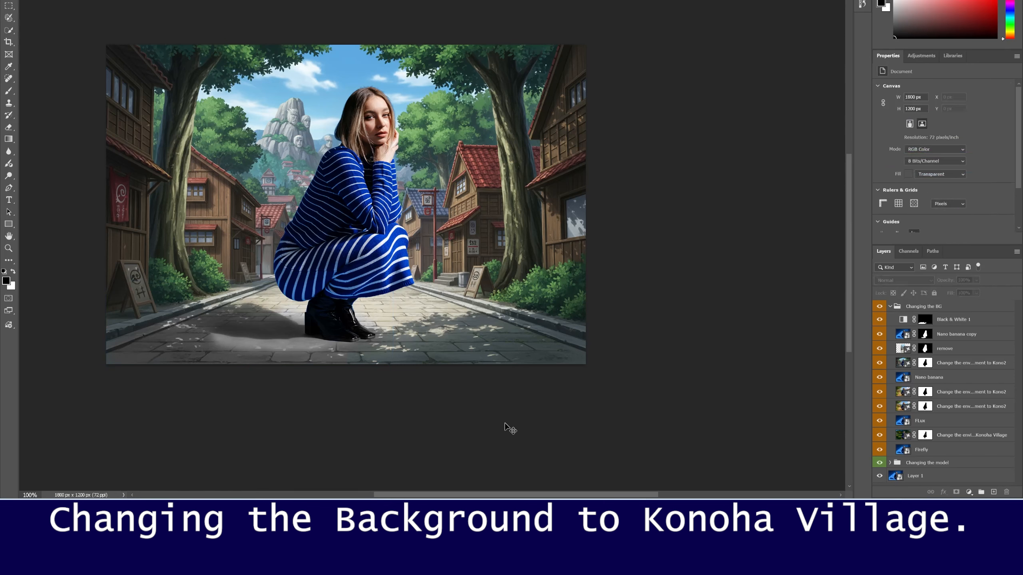